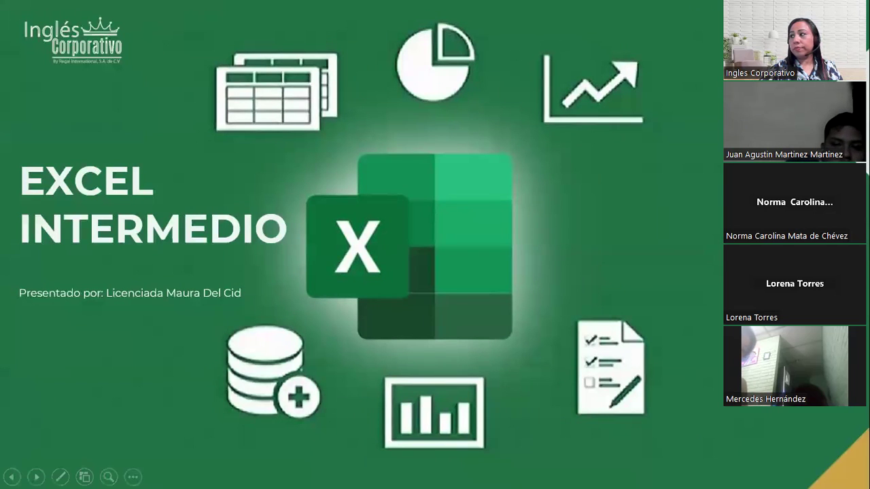
Advance past the title and agenda slides to the '¿Que son las referencias?' slide.
key("Right")
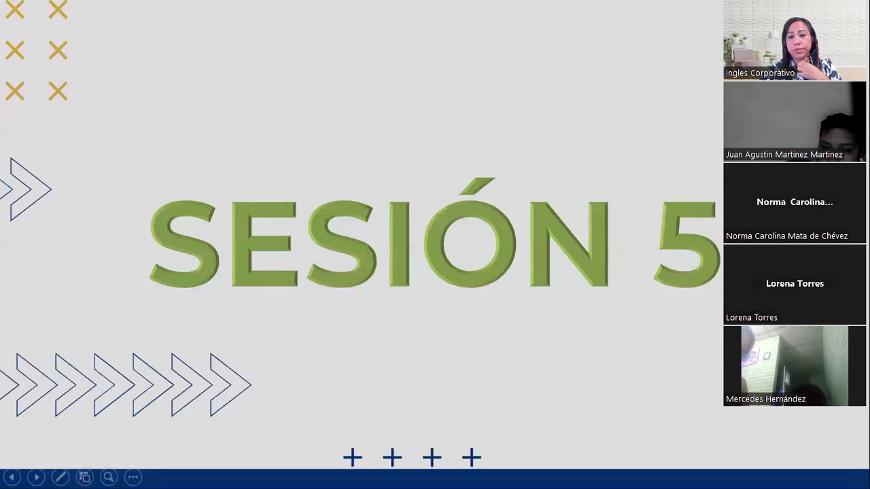
key("Right")
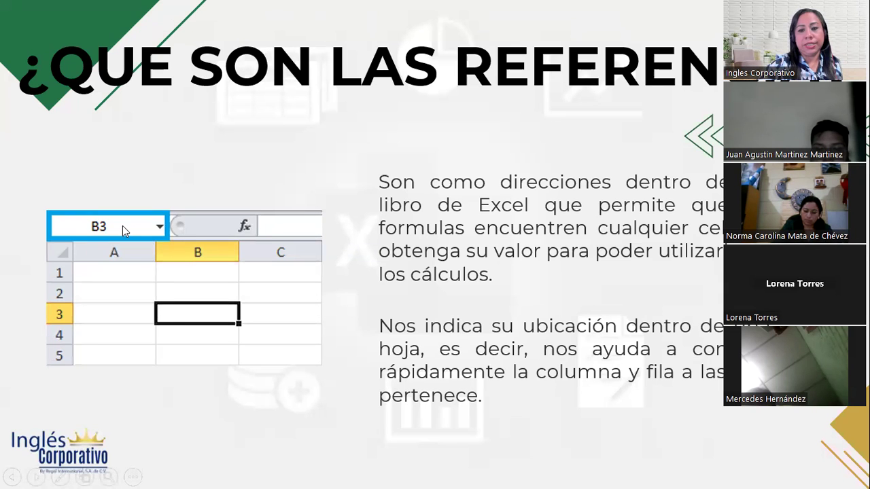
Move past the reference types slide to 'Referencias relativas o variables'.
left_click(362, 307)
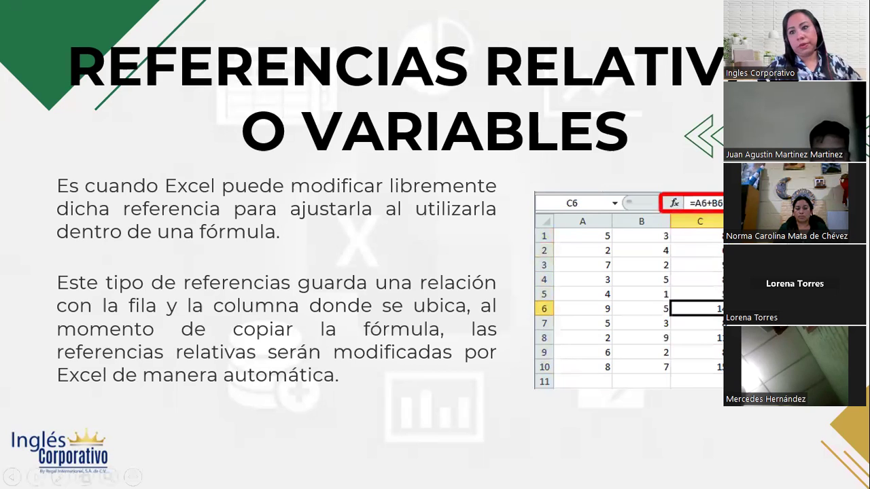
Show the 'Referencias absolutas o constantes' slide with its =$F$1*B2^2 circle-area example.
key("Right")
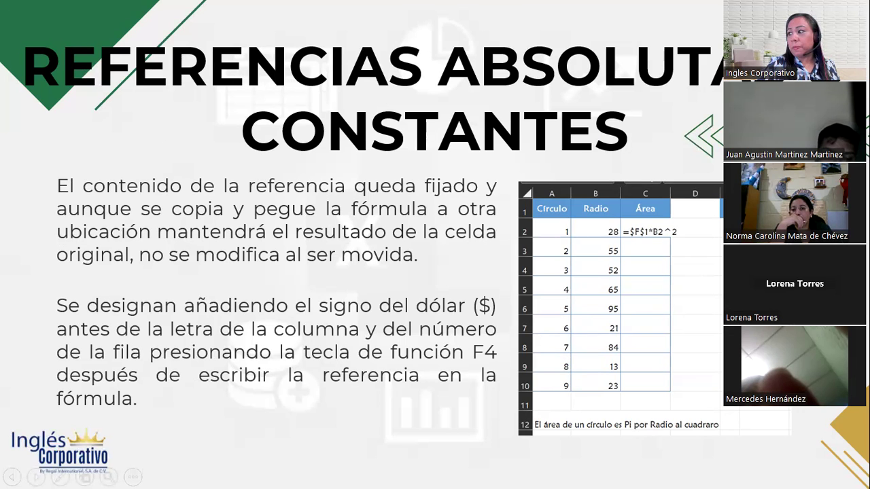
Advance to the 'Referencias mixtas' slide with the multiplication table example.
key("Right")
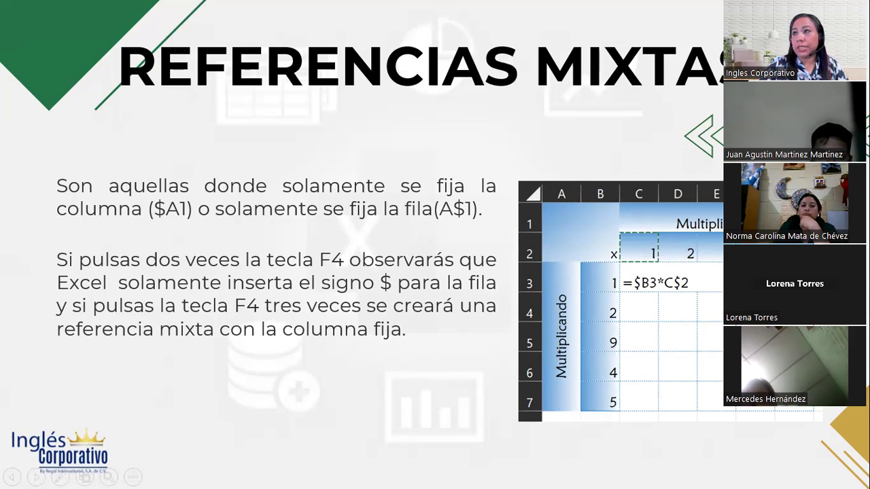
Look at the conclusions slide, then return to the Referencias mixtas slide.
key("Right")
key("Left")
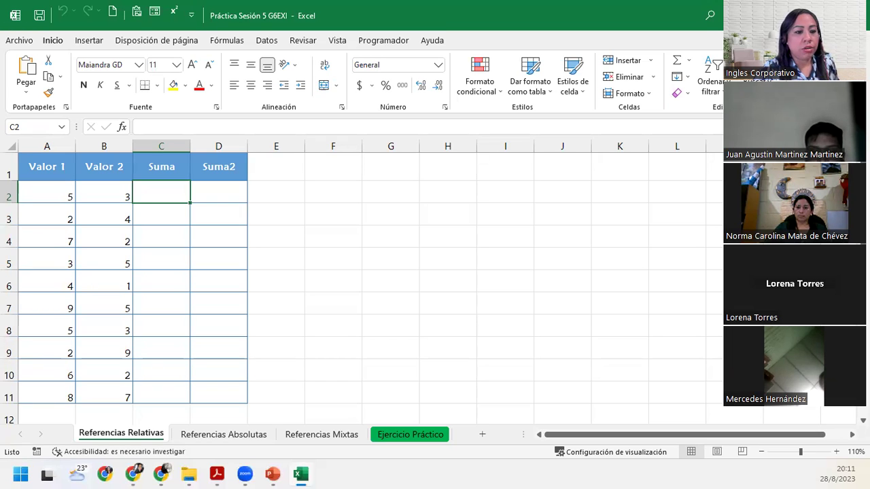
key("alt+Tab")
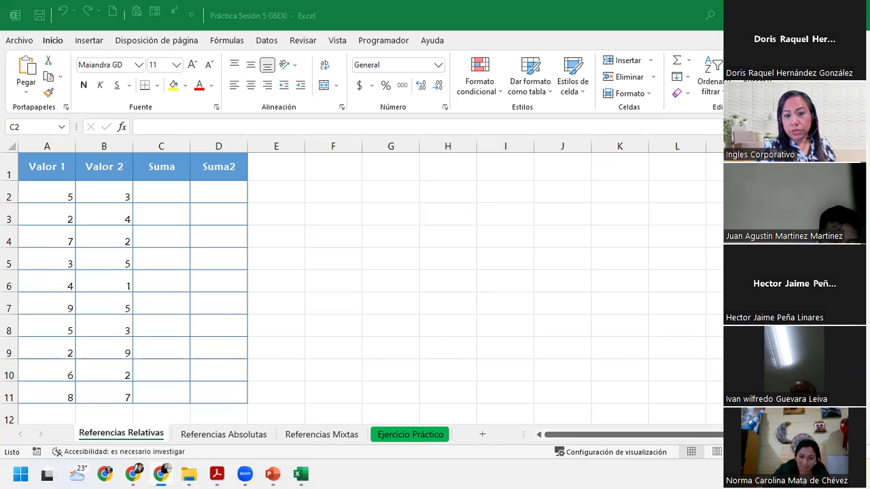
Enter =A2+B2 in C2 so the first Suma cell returns 8, then recheck it.
left_click(171, 188)
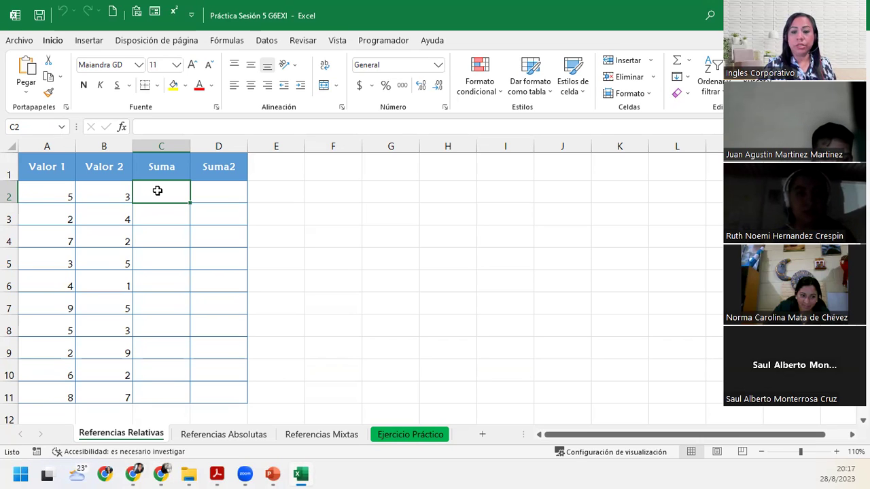
type("=")
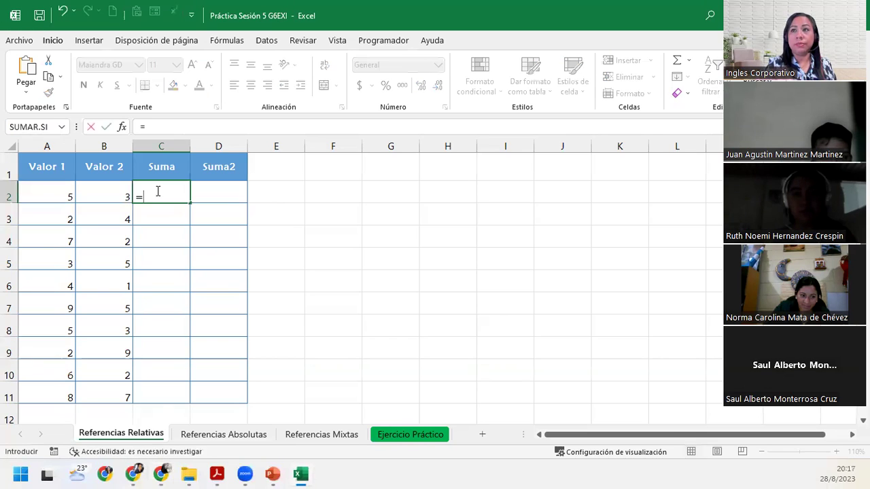
left_click(35, 197)
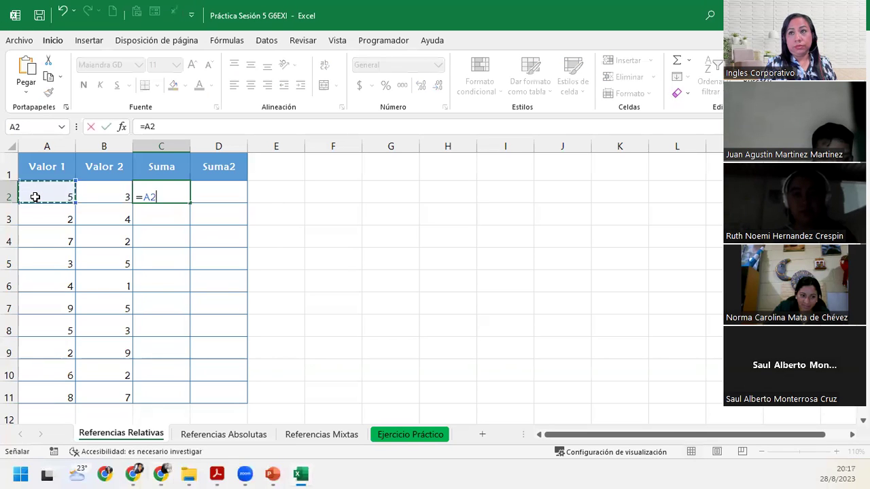
type("+")
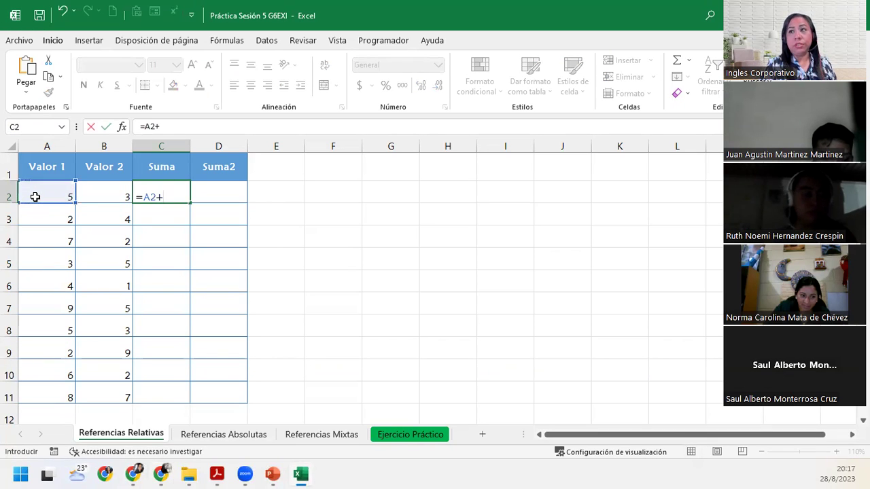
left_click(104, 193)
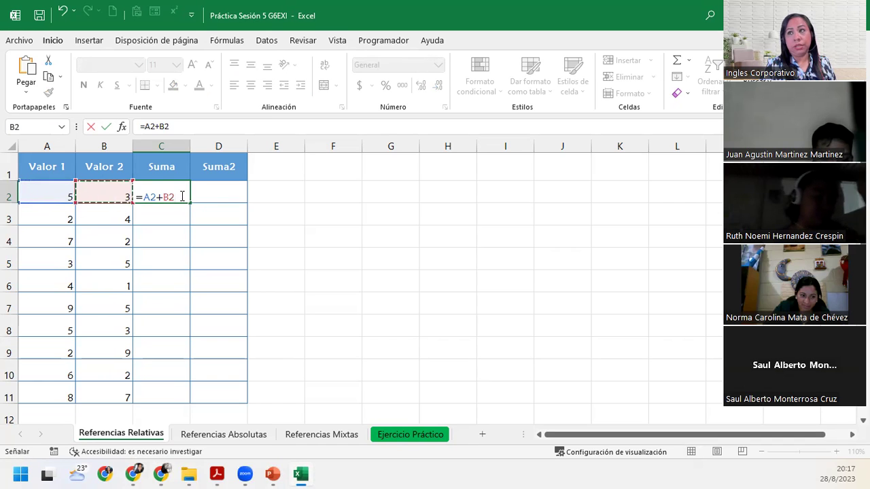
left_click(180, 196)
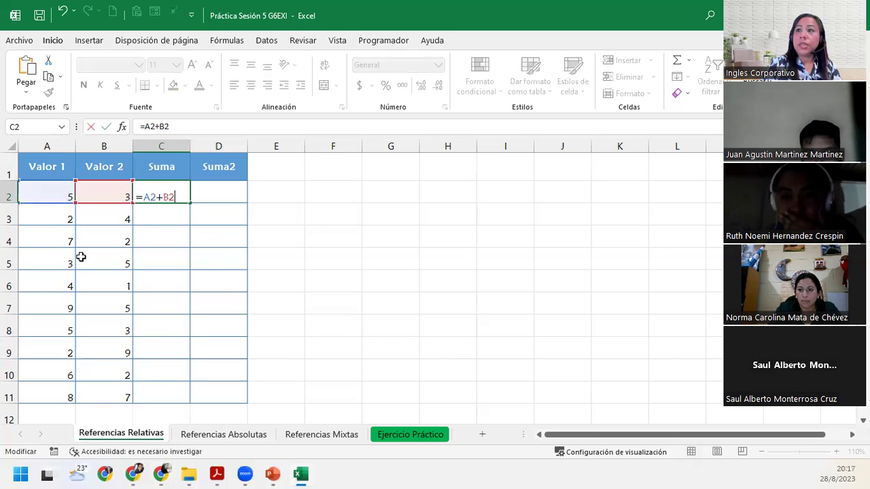
key("Return")
left_click(182, 196)
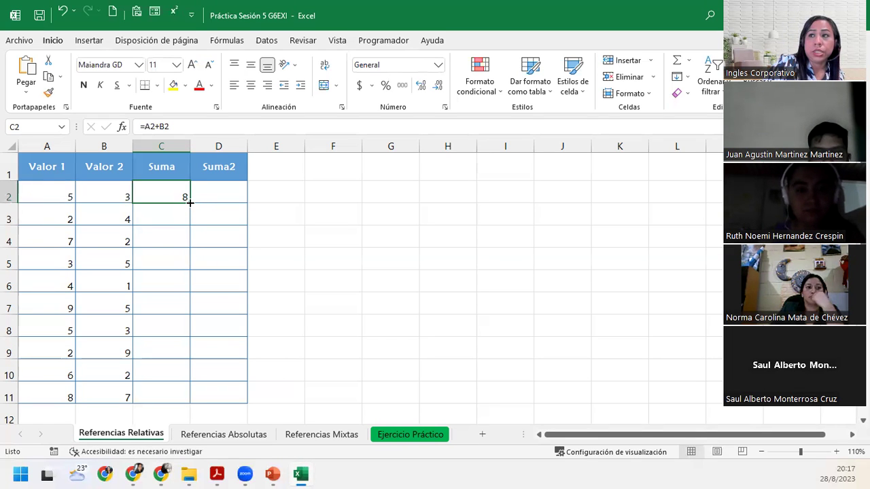
Fill the C2 sum formula down to C11 and check the copied Suma cells.
double_click(191, 203)
left_click(176, 241)
left_click(170, 264)
left_click(169, 286)
left_click(170, 333)
left_click(167, 352)
left_click(166, 387)
left_click(171, 365)
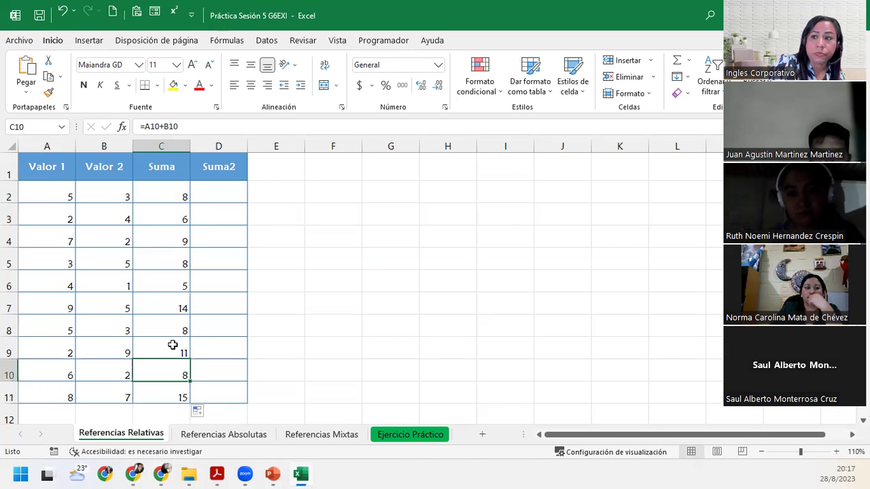
left_click(173, 325)
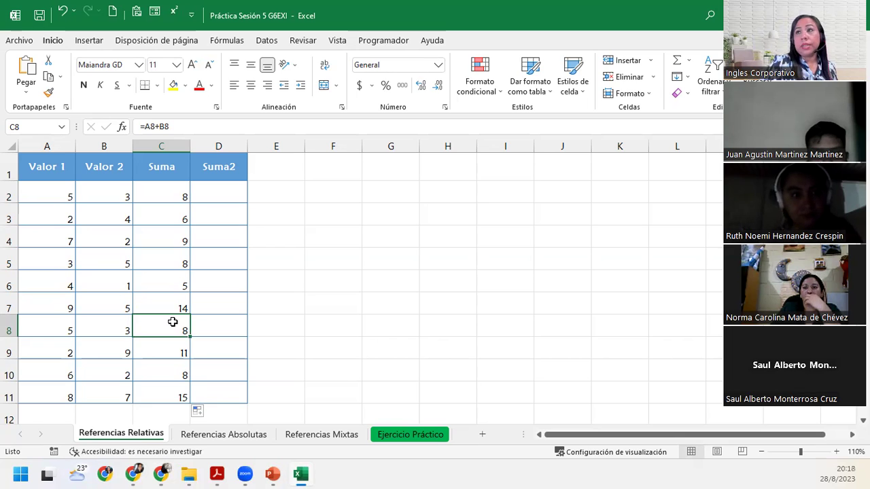
Compare the relative references in C8's and C2's formulas, leaving C2 unchanged.
double_click(173, 322)
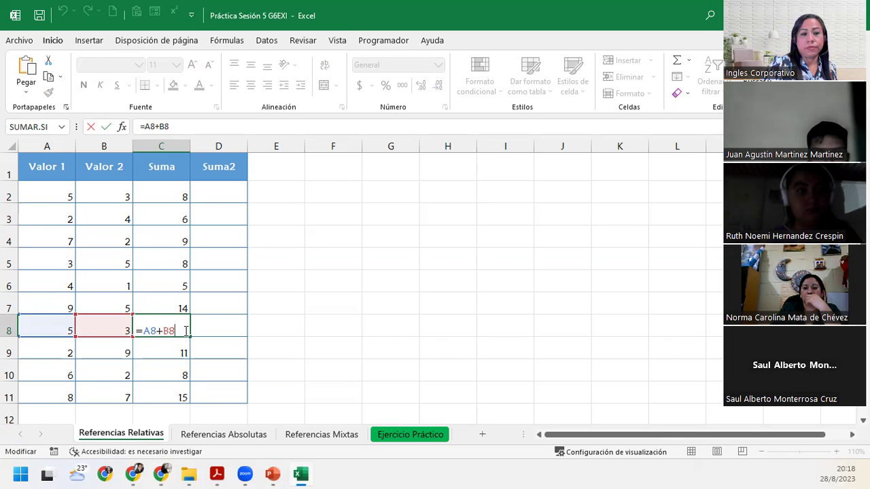
double_click(174, 192)
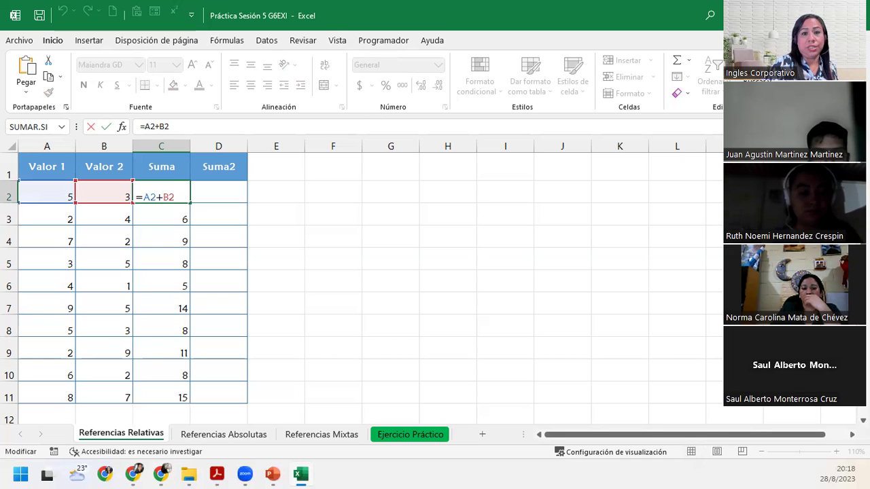
key("alt+Tab")
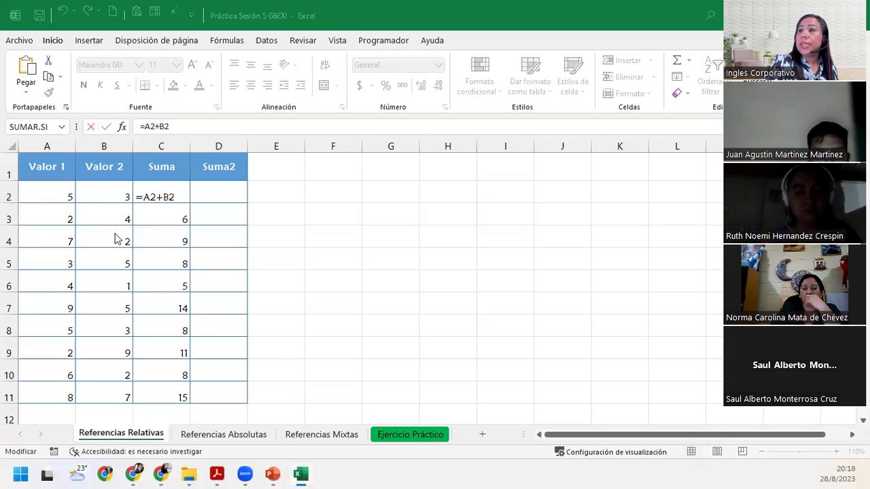
left_click(182, 190)
key("Return")
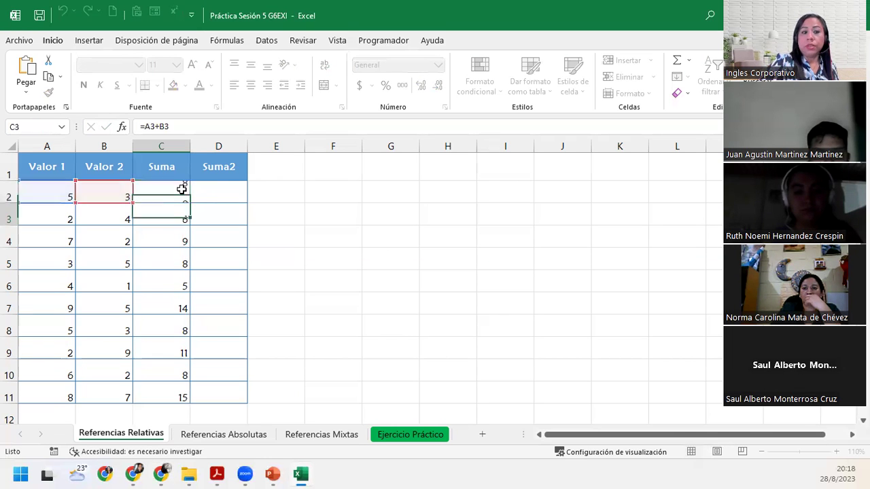
left_click(216, 41)
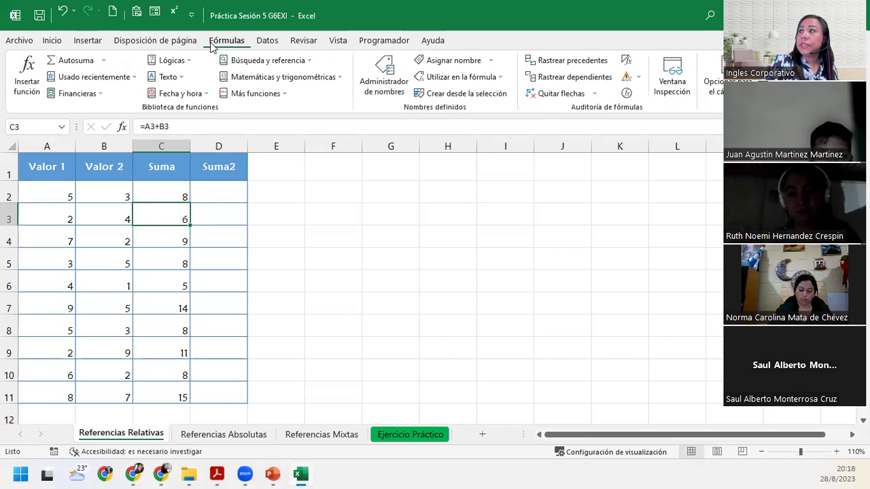
left_click(627, 62)
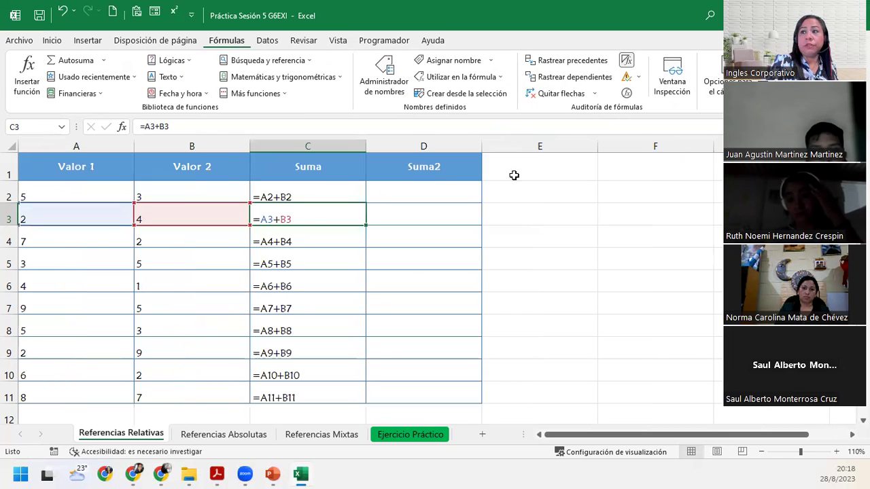
left_click(310, 237)
left_click(311, 260)
left_click(307, 285)
left_click(306, 305)
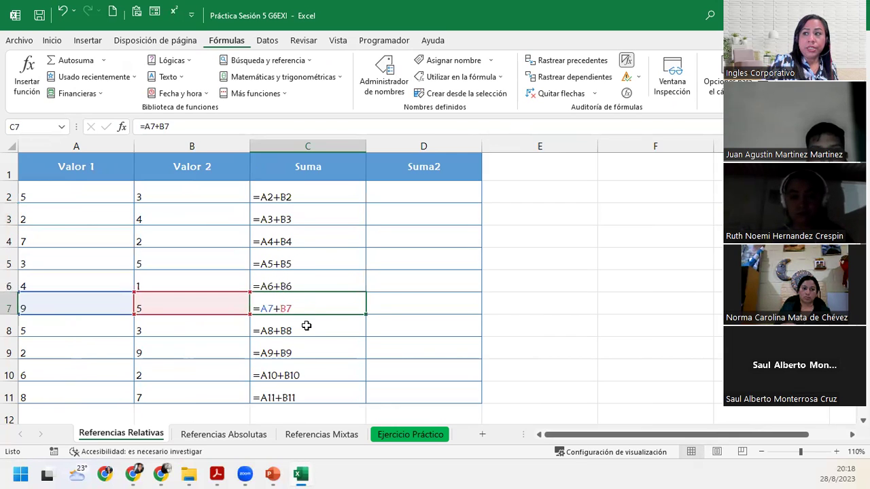
left_click(306, 327)
left_click(307, 350)
left_click(306, 371)
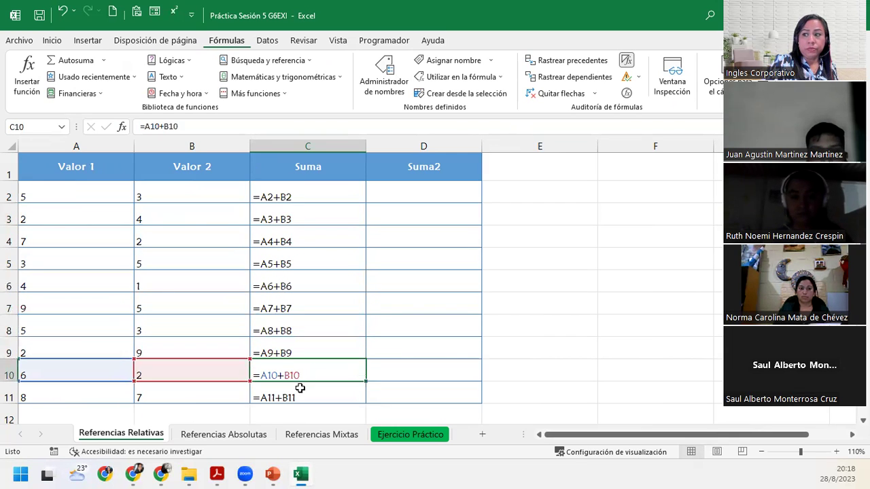
left_click(301, 390)
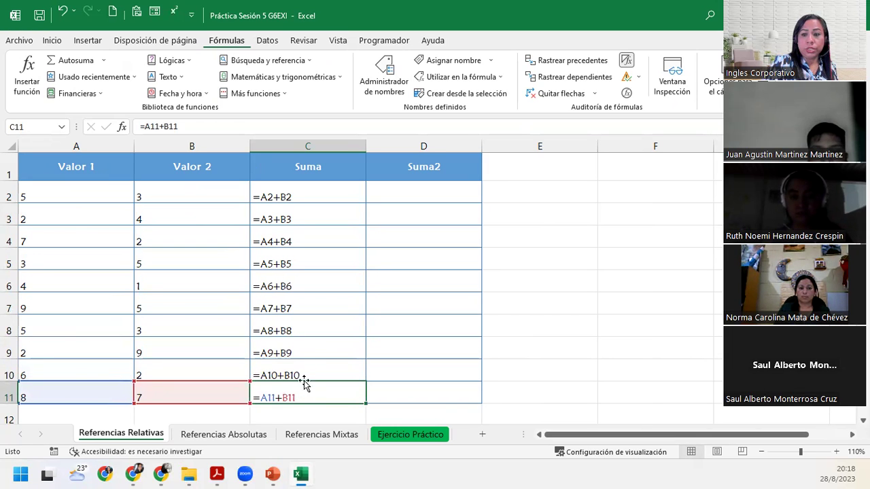
left_click(310, 351)
left_click(305, 307)
left_click(306, 282)
left_click(309, 255)
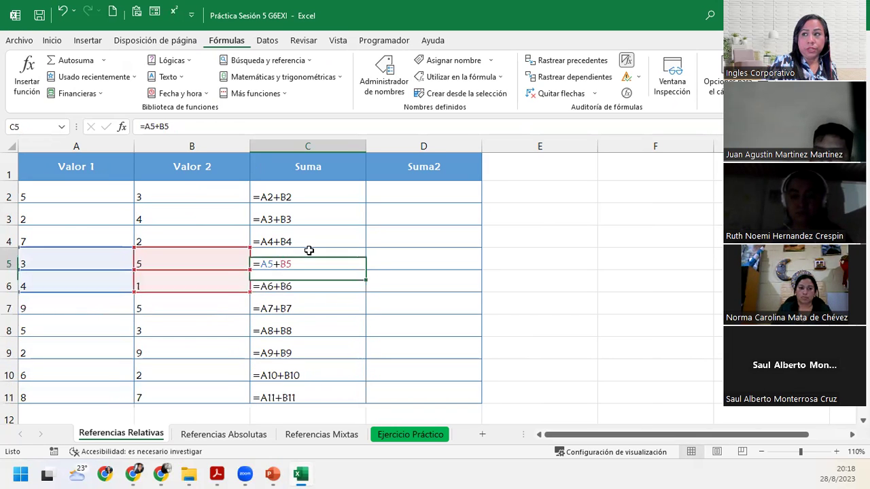
left_click(307, 241)
left_click(311, 213)
left_click(310, 191)
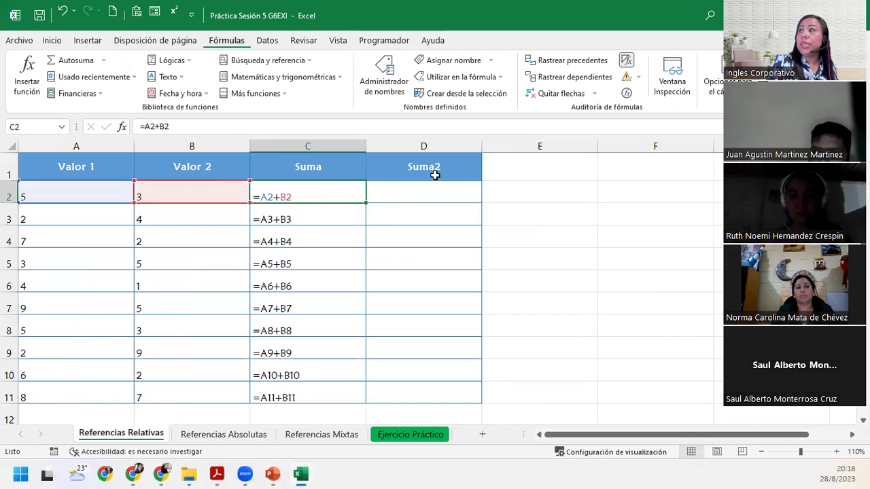
left_click(626, 60)
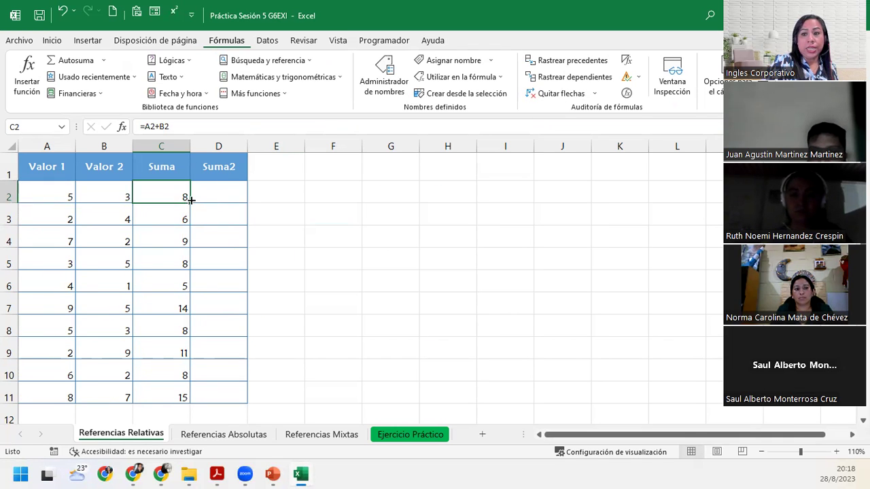
Copy the sum formula into D2 as =B2+C2 (11) and toggle Mostrar fórmulas to verify.
left_click_drag(191, 201, 237, 205)
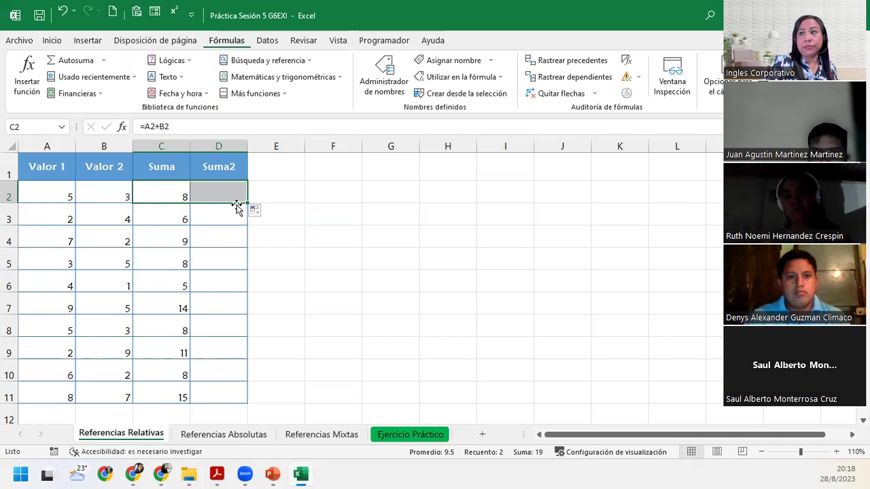
left_click(229, 189)
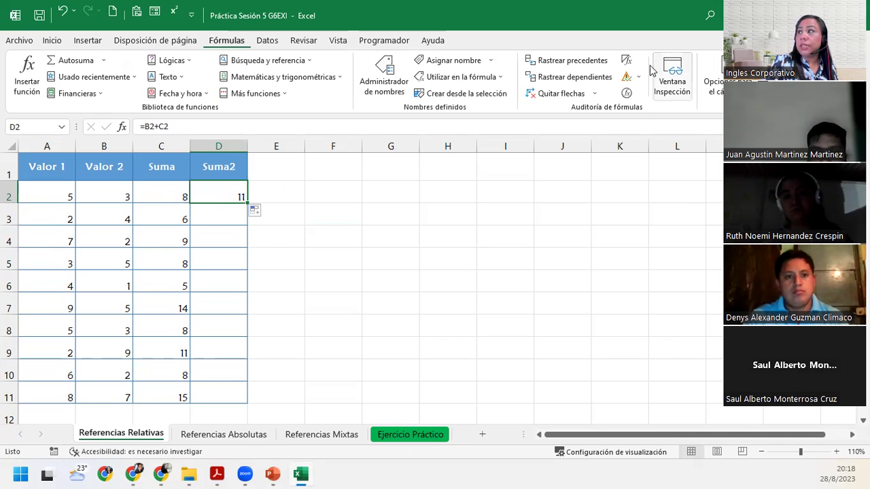
left_click(626, 60)
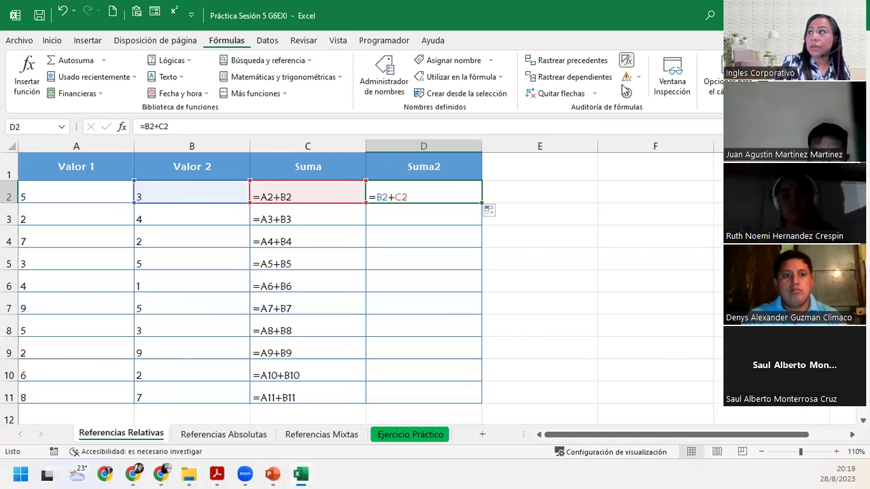
left_click(626, 63)
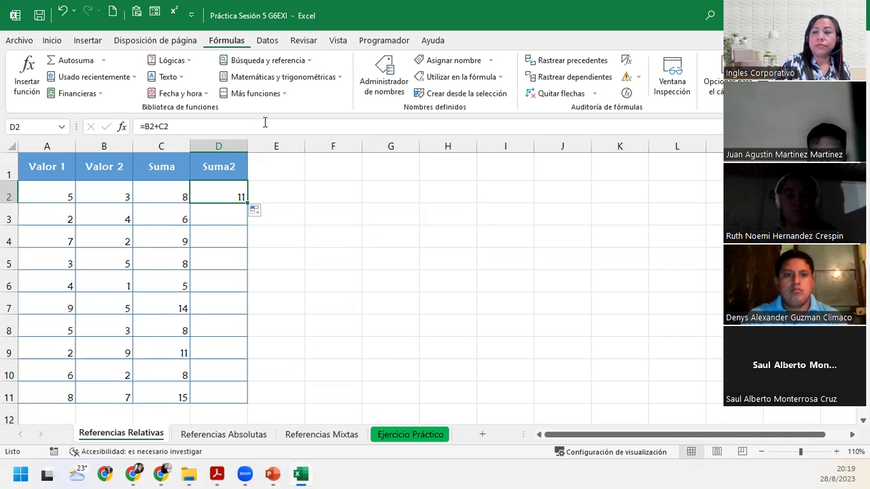
Fill the Suma2 formula down to D11 and turn on Mostrar fórmulas.
double_click(246, 199)
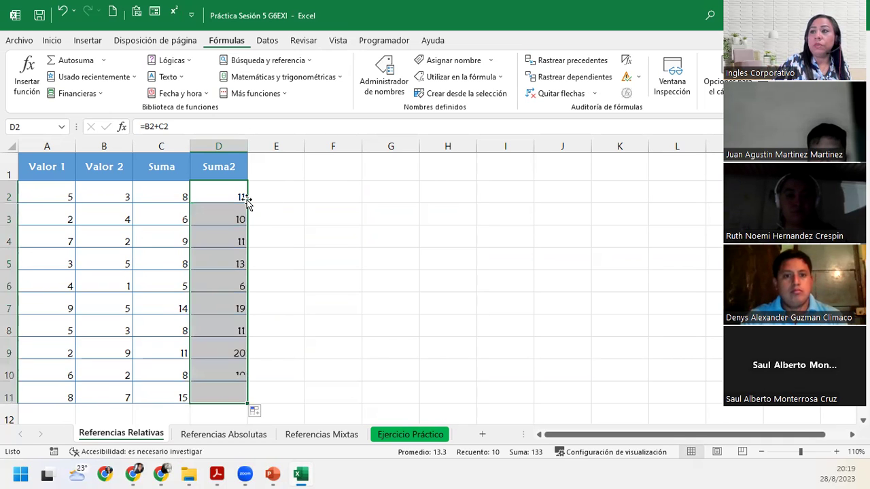
left_click(229, 219)
left_click(626, 60)
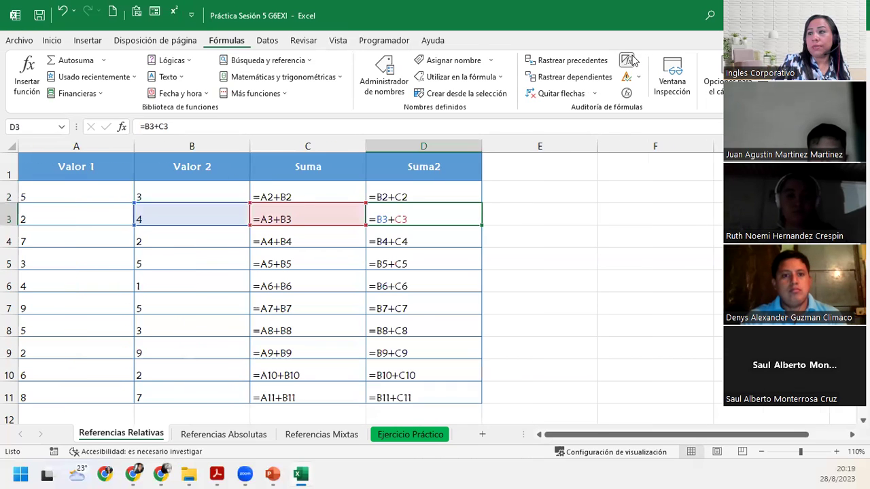
Compare the Suma2 formula in D5 with the Suma formula in C5.
left_click(417, 261)
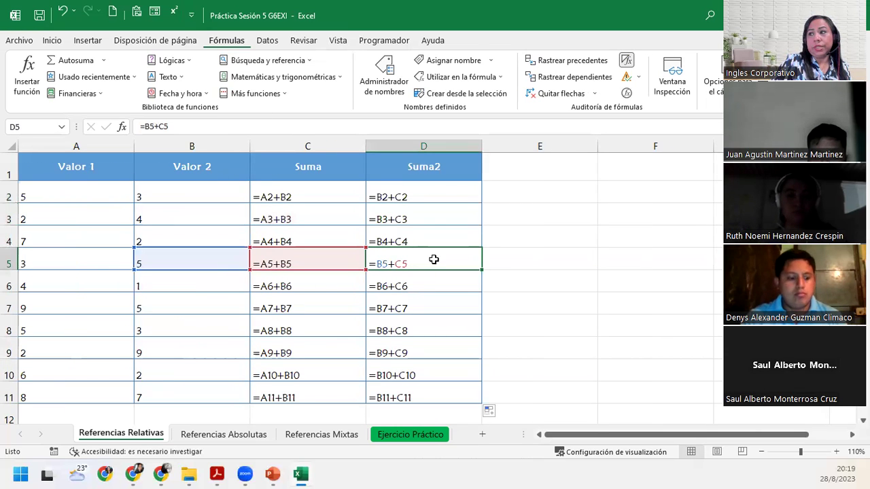
left_click(327, 257)
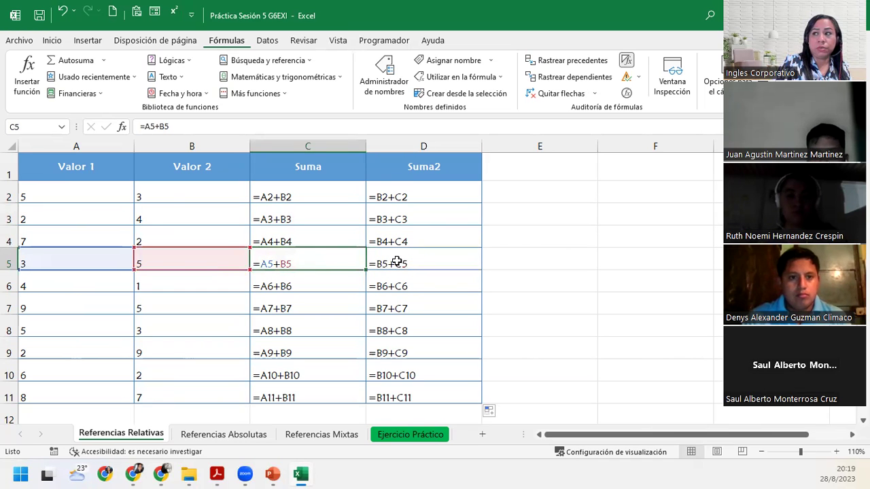
left_click(436, 258)
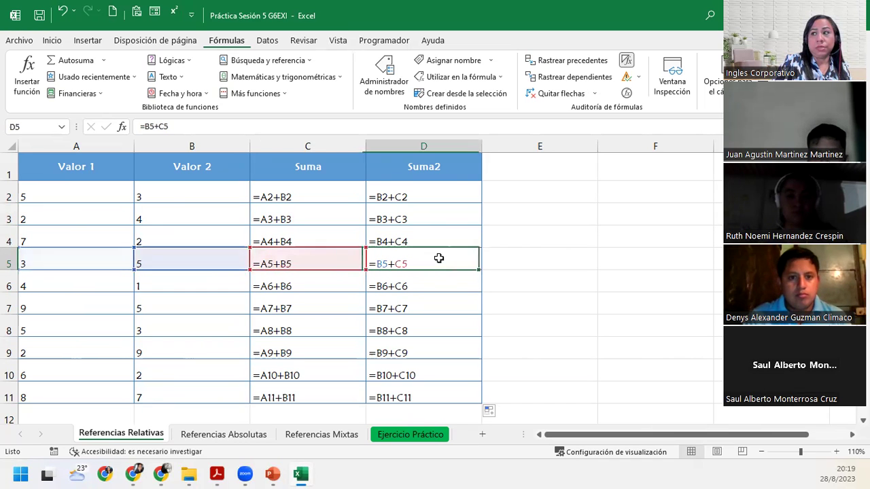
left_click(323, 252)
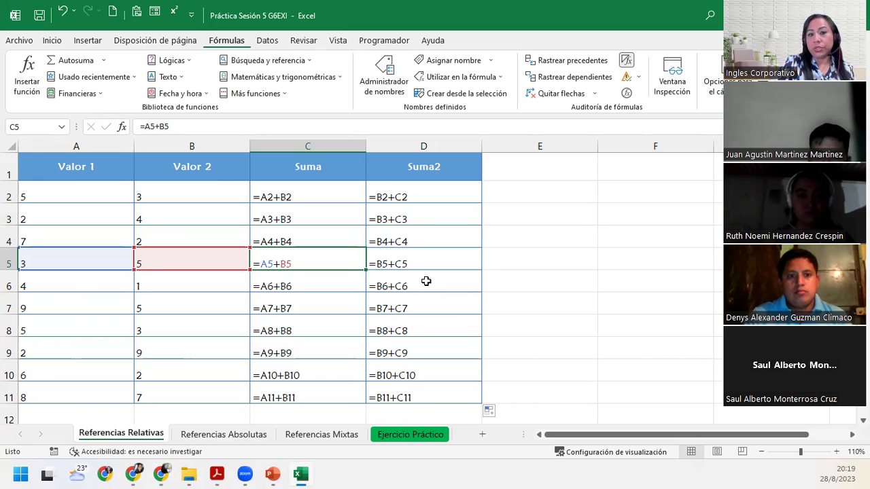
Turn off Mostrar fórmulas and check the Suma and Suma2 results in columns C and D.
left_click(626, 60)
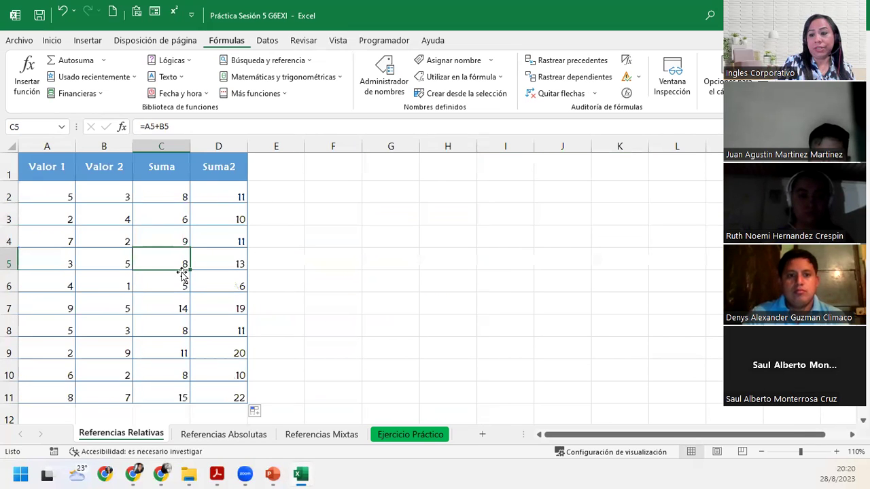
left_click(168, 288)
left_click(172, 231)
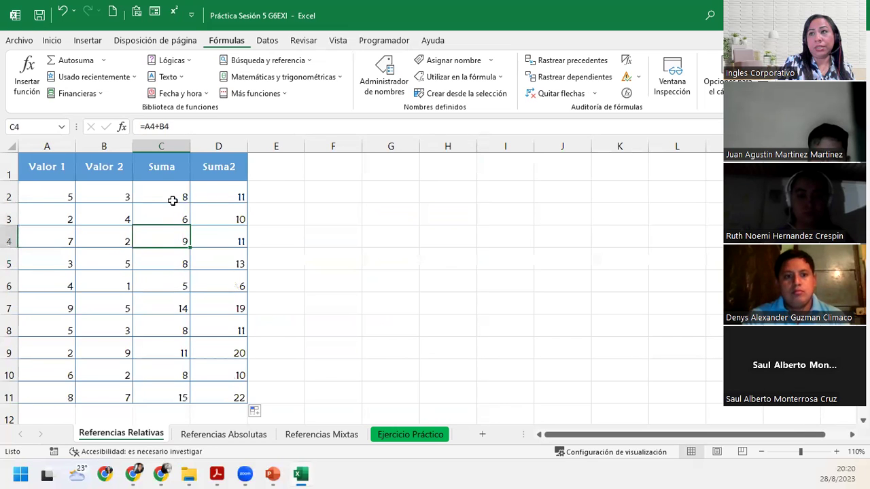
left_click(172, 201)
left_click(214, 194)
left_click(214, 233)
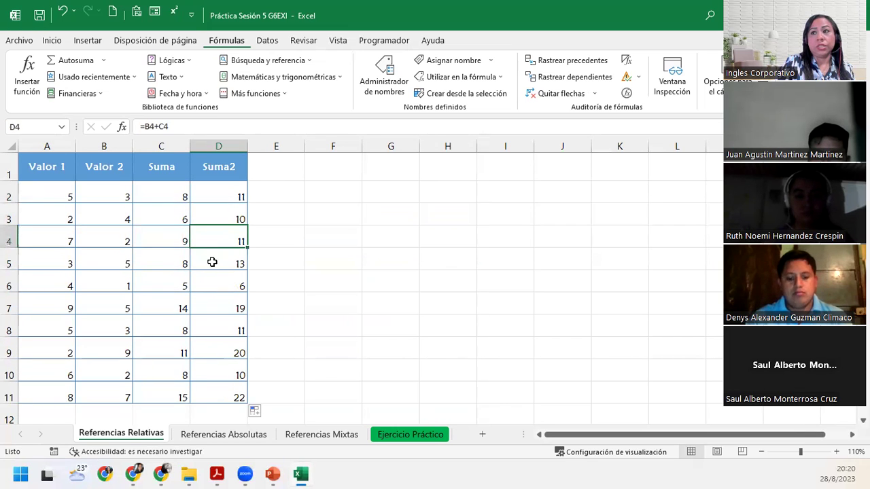
left_click(212, 263)
left_click(210, 284)
left_click(213, 309)
left_click(207, 331)
left_click(202, 350)
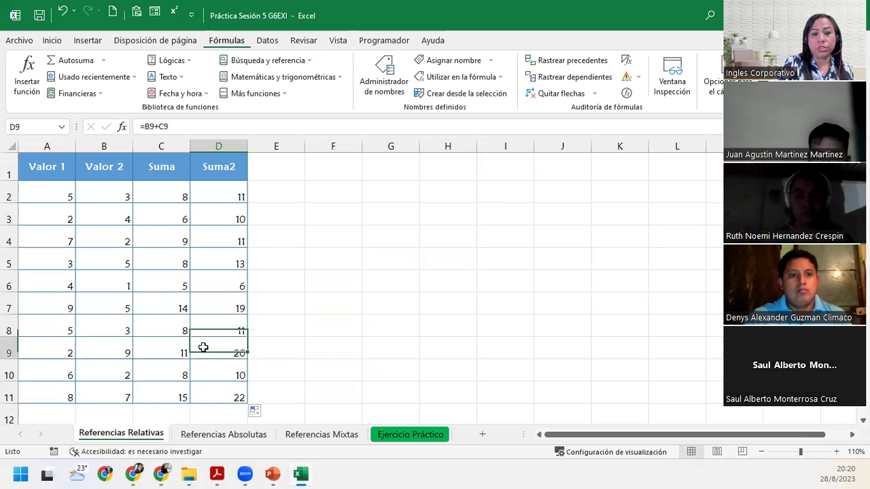
left_click(196, 388)
Recheck the Suma cells in rows 6 to 11, then go to the Referencias Absolutas sheet.
left_click(165, 388)
left_click(166, 370)
left_click(159, 342)
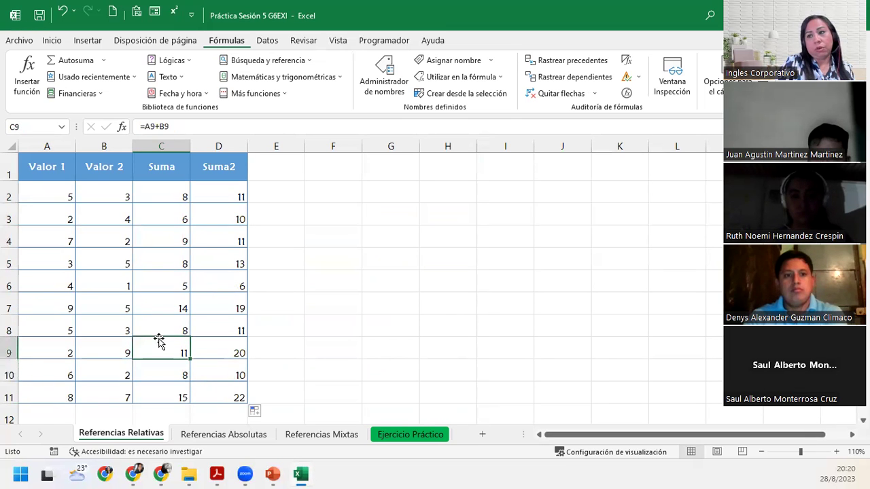
left_click(162, 330)
left_click(167, 284)
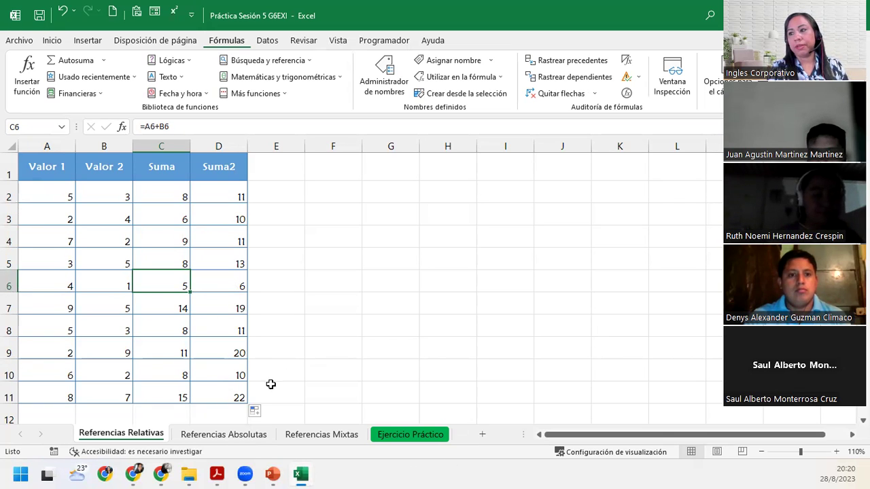
left_click(211, 435)
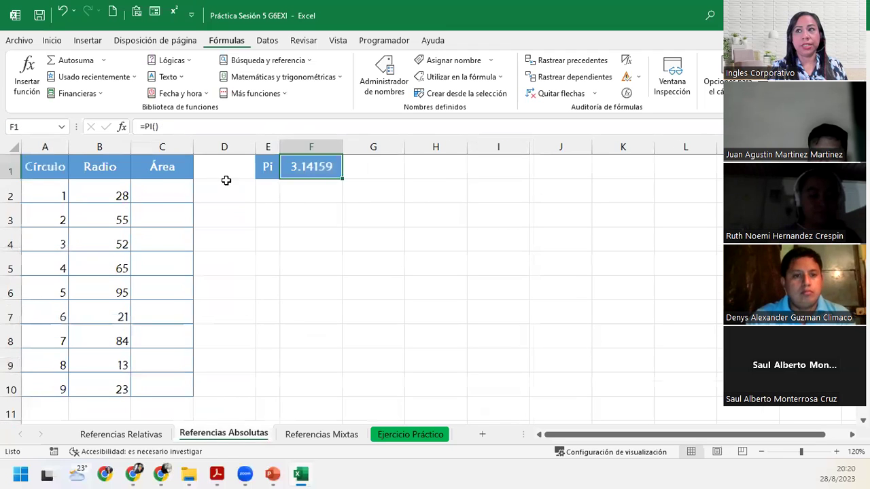
left_click(159, 186)
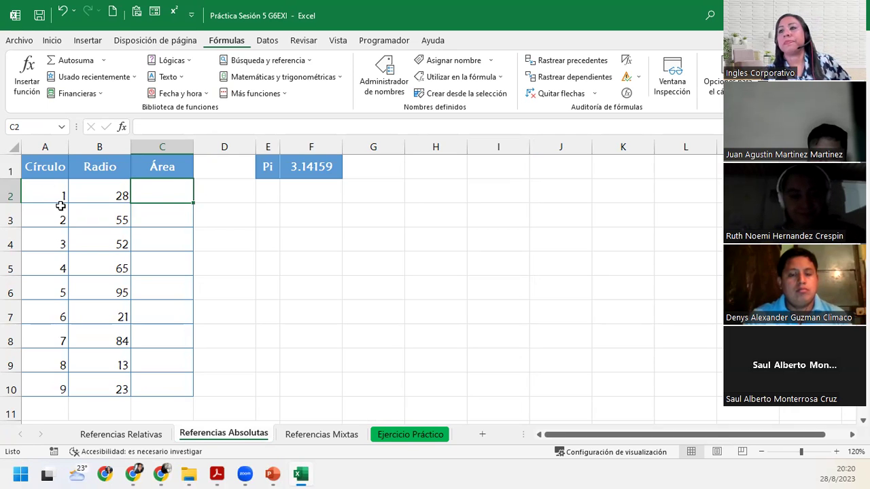
scroll(135, 265, "down", 1)
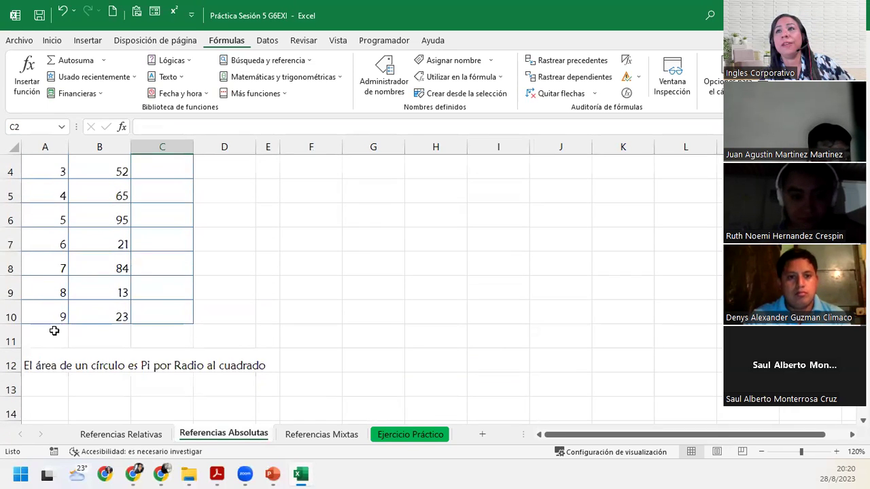
left_click(44, 366)
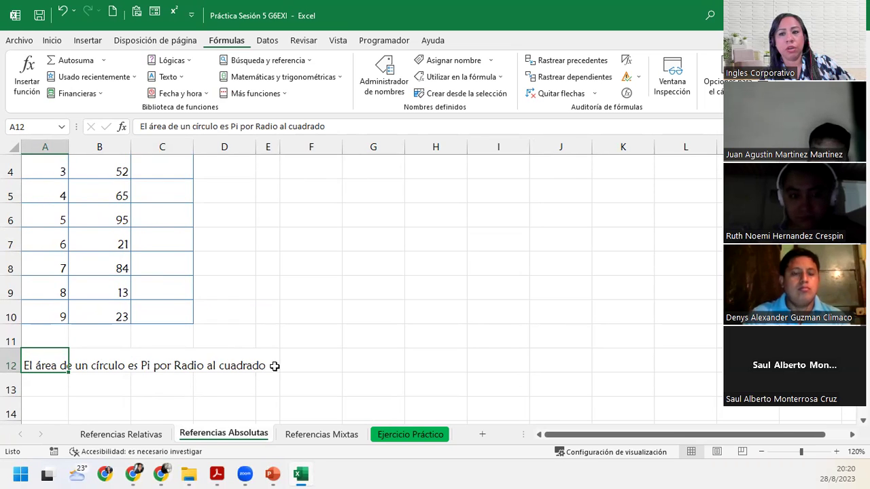
scroll(148, 246, "up", 1)
scroll(148, 245, "up", 1)
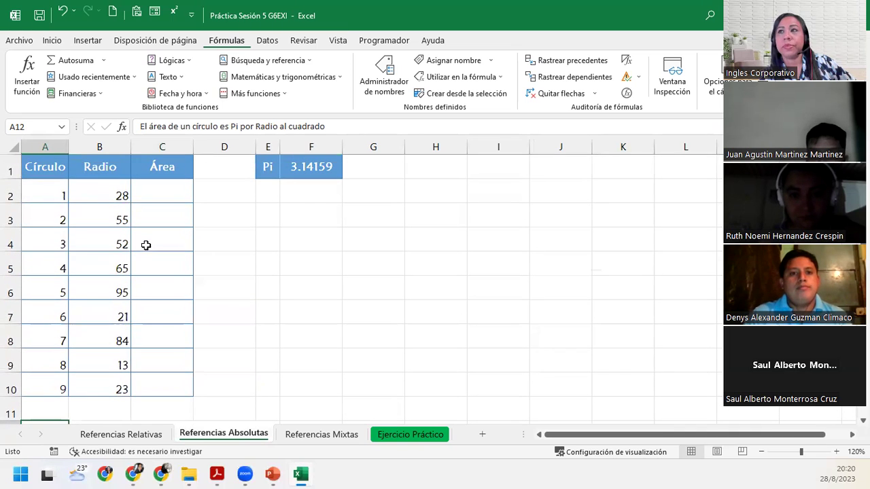
left_click(328, 166)
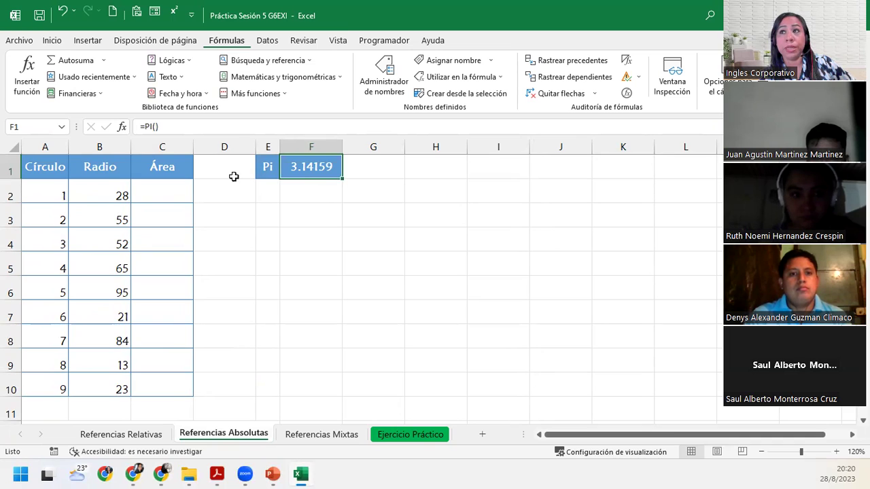
left_click(155, 195)
left_click(99, 145)
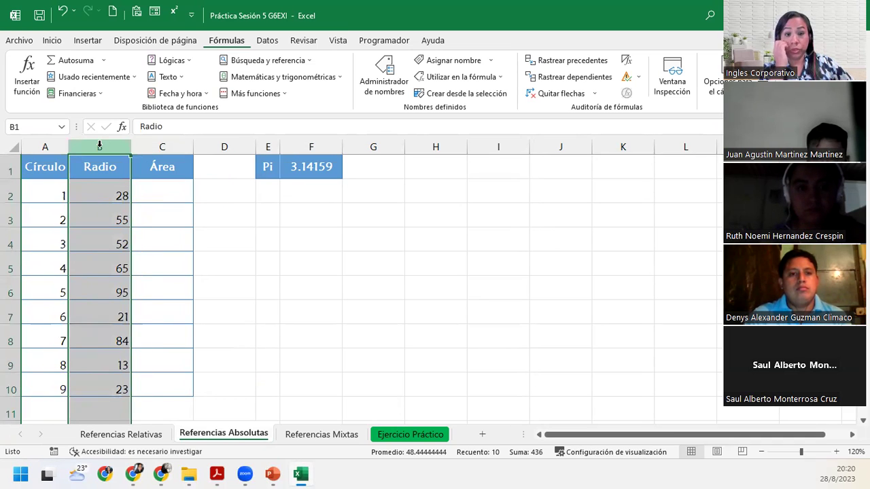
left_click(166, 186)
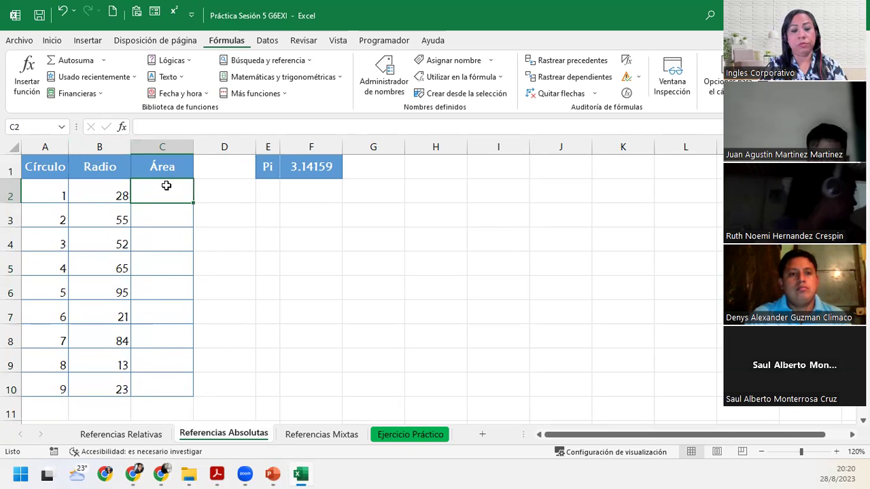
Enter the circle-area formula =$F$1*B2^2 in C2, with Pi in F1 fixed.
type("=")
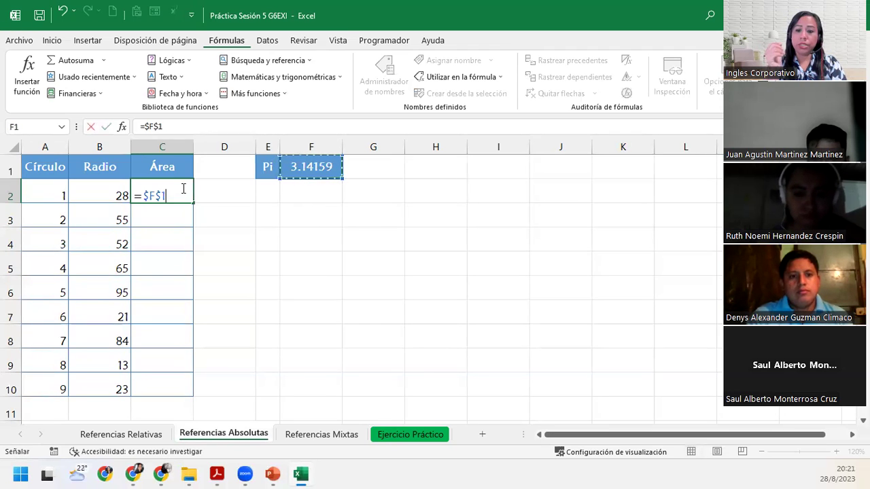
type("*")
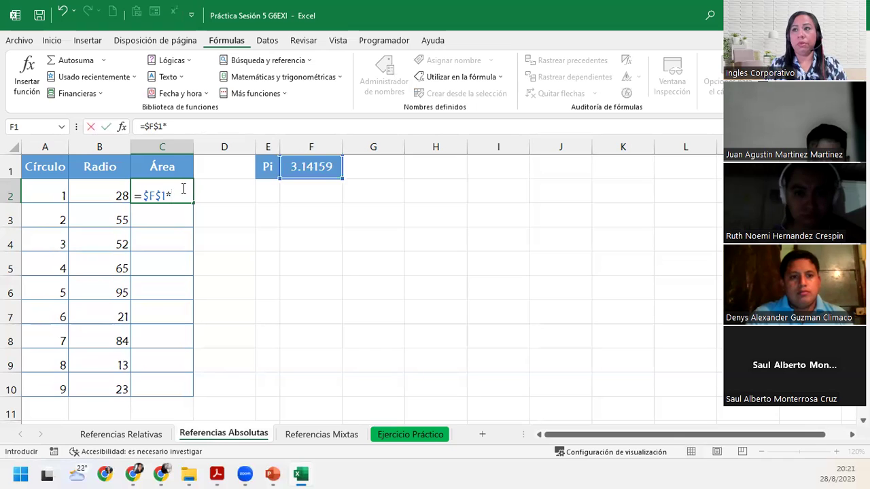
left_click(104, 191)
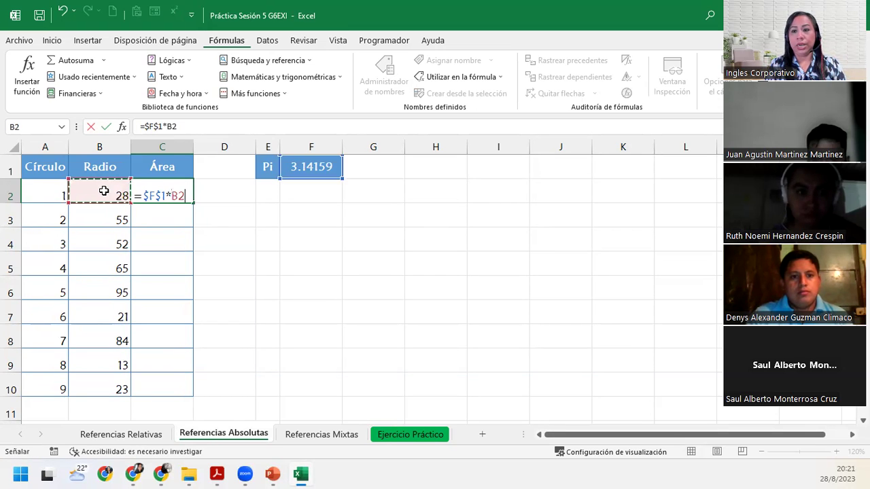
type("^2")
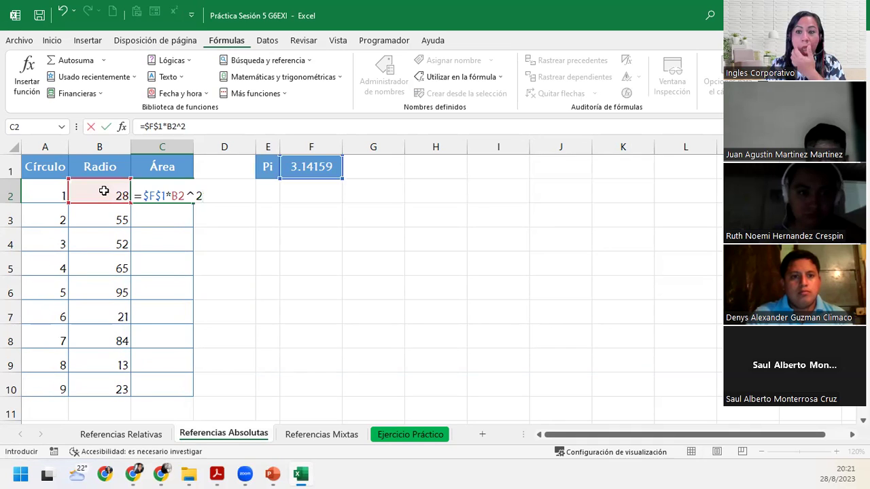
left_click(189, 195)
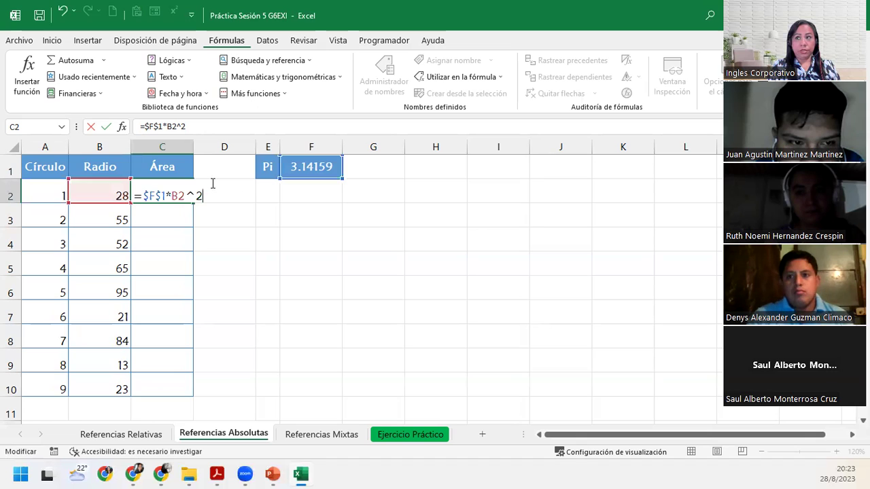
Commit C2's area formula and fill it down to C10, giving 2463.01 through 1661.90.
key("Return")
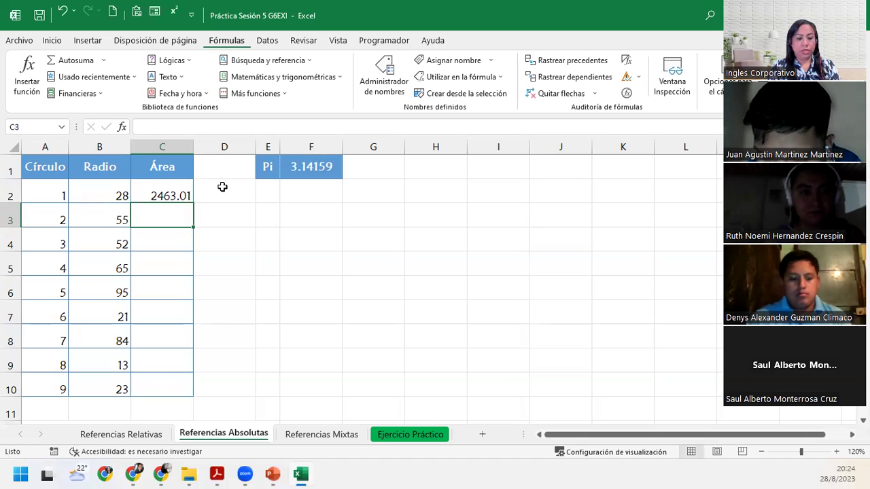
left_click(178, 193)
double_click(193, 204)
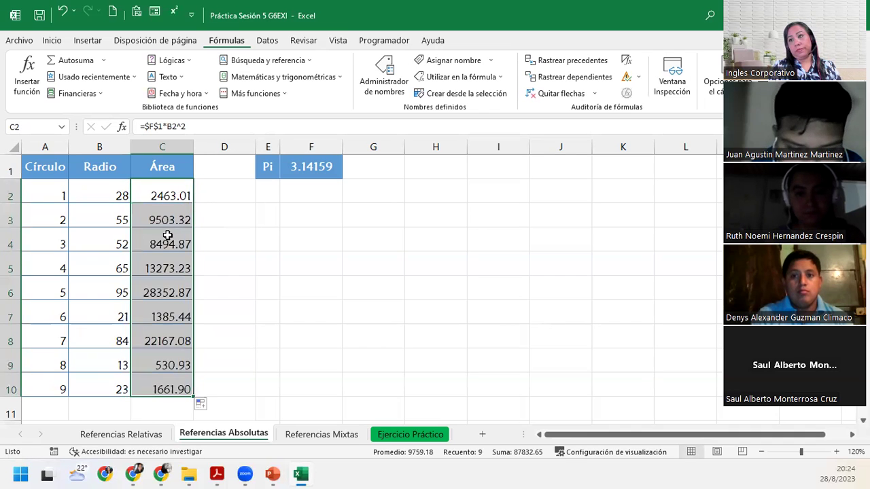
Show formulas and check the copied area formulas in rows 3 to 10.
left_click(167, 192)
left_click(628, 64)
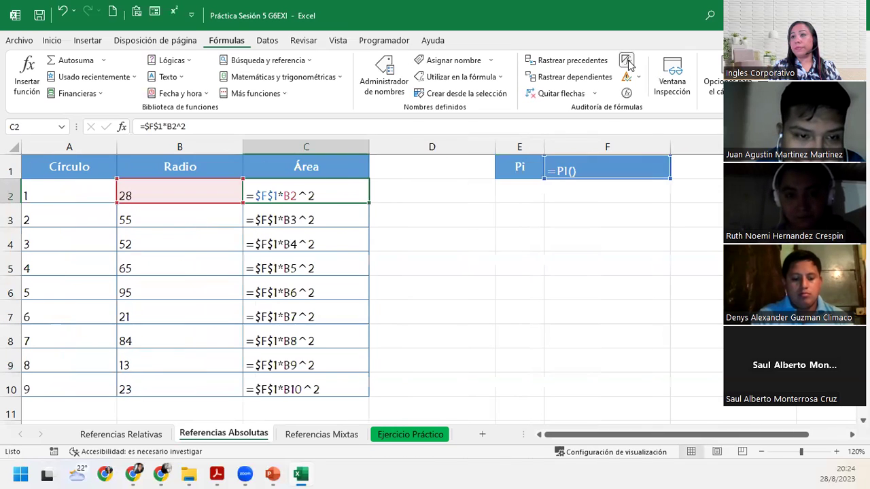
left_click(294, 218)
left_click(277, 241)
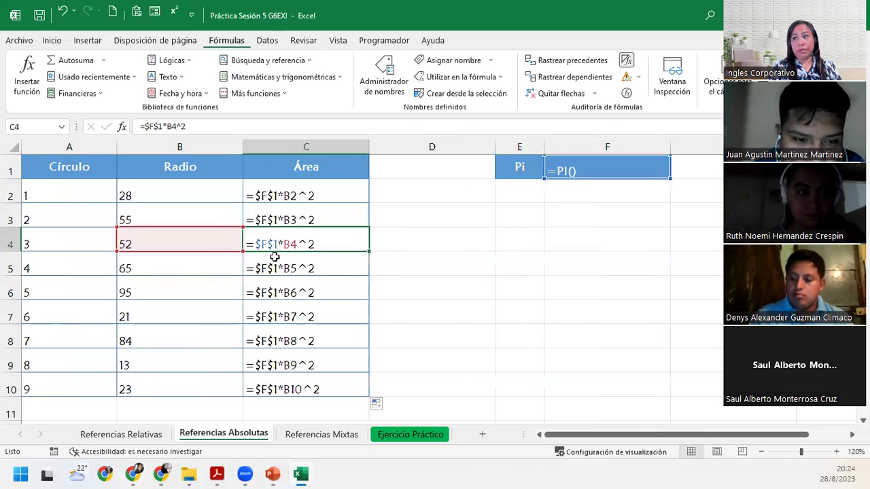
left_click(274, 263)
left_click(275, 287)
left_click(274, 311)
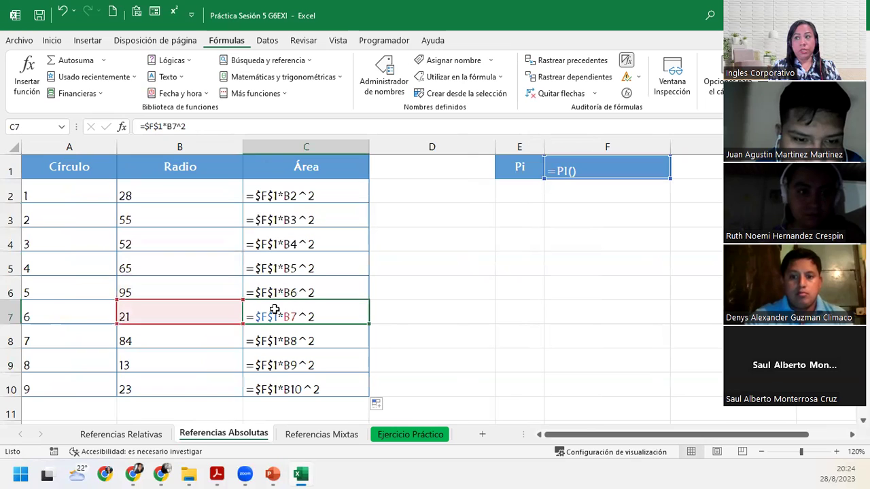
left_click(269, 370)
left_click(270, 387)
Recheck the area formulas back up to C2, then return to displaying computed values.
left_click(270, 360)
left_click(270, 333)
left_click(269, 316)
left_click(271, 293)
left_click(272, 269)
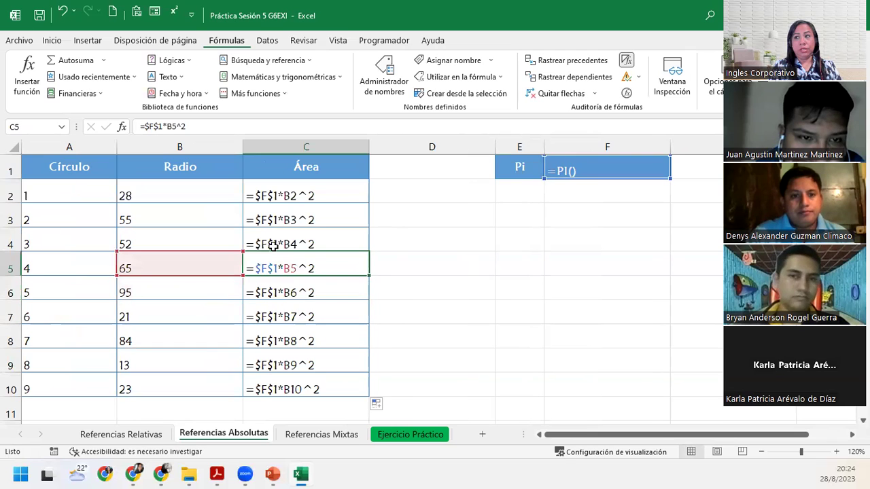
left_click(272, 245)
left_click(273, 218)
left_click(273, 195)
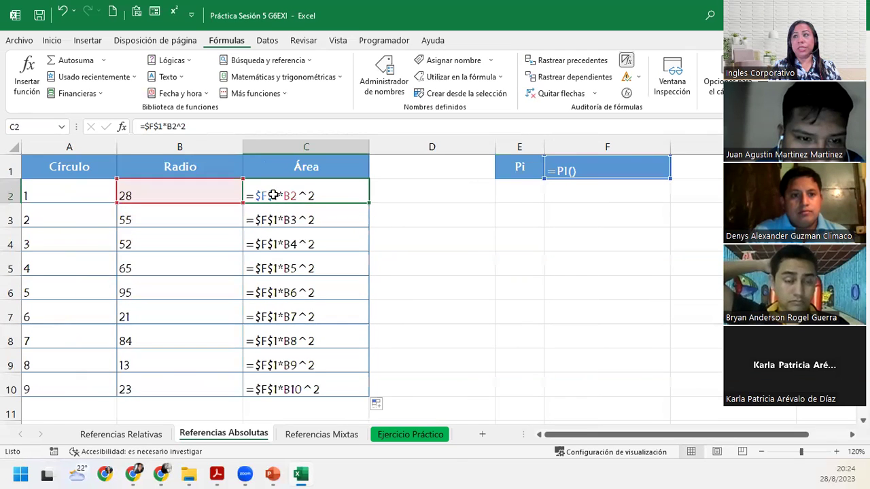
left_click(626, 62)
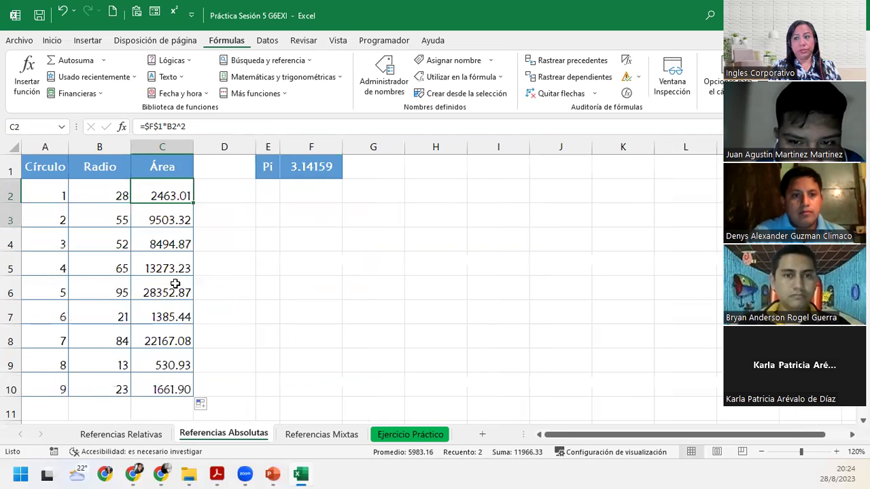
Apply thousands separators to C2:C10 and AutoFit column C so values like 28,352.87 show.
left_click_drag(176, 182, 175, 386)
left_click(55, 41)
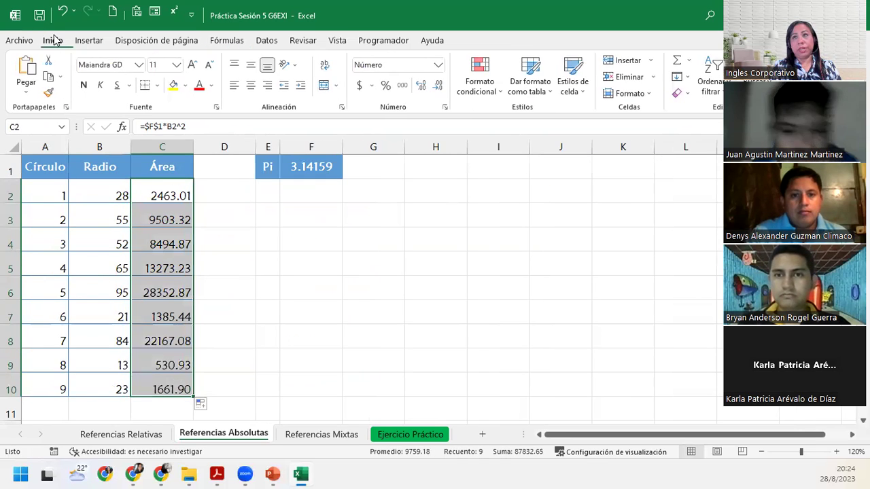
left_click(403, 87)
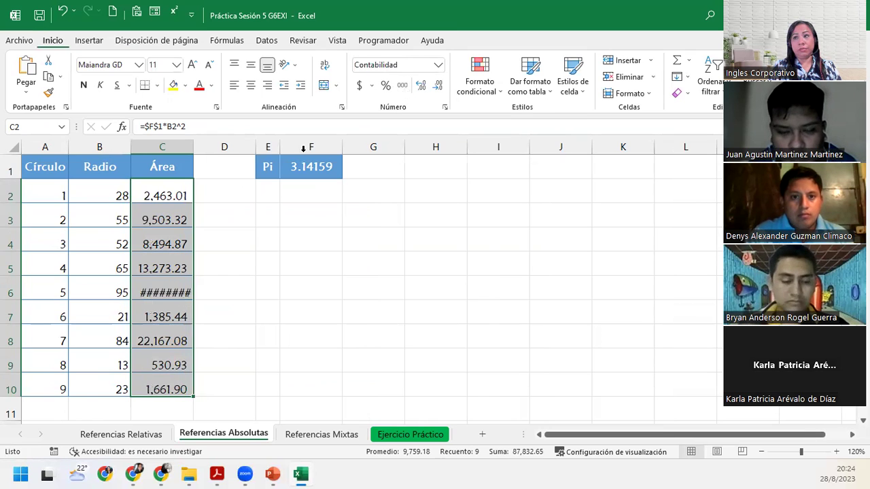
double_click(194, 147)
left_click(173, 291)
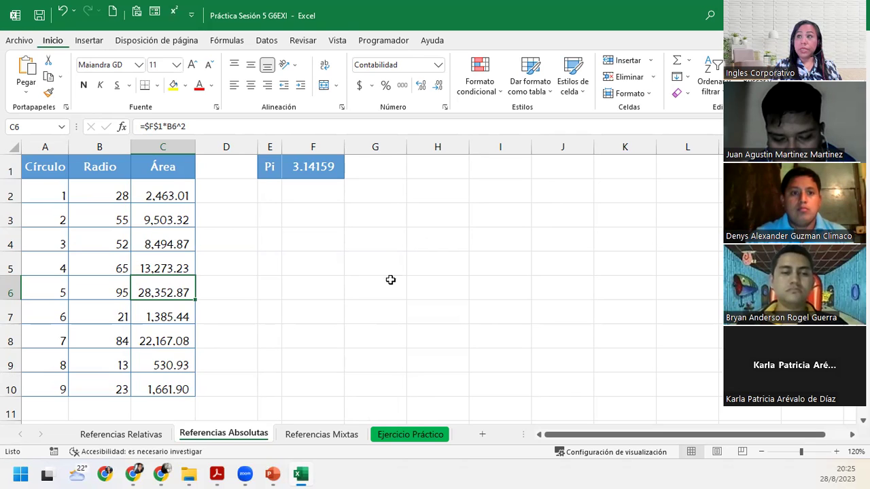
Review area formulas C2 to C7 (=$F$1*B7^2 gives 1,385.44), then go to Referencias Mixtas.
left_click(153, 258)
left_click(150, 242)
left_click(153, 217)
left_click(157, 197)
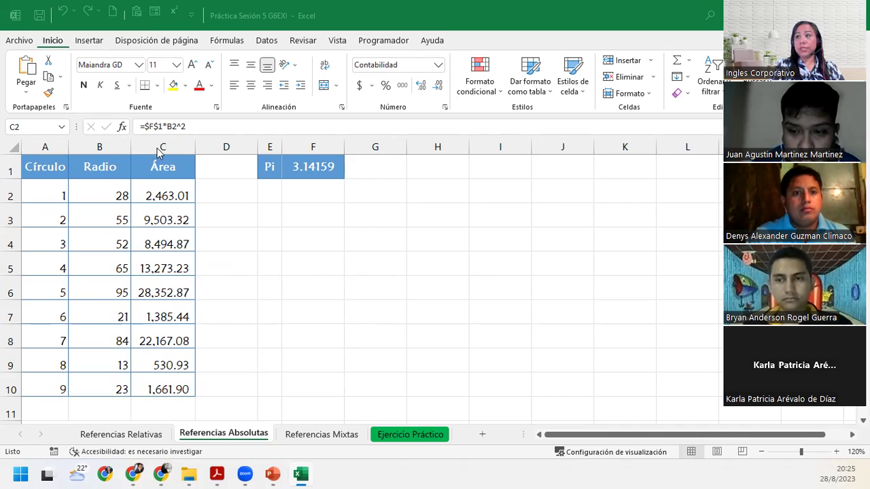
left_click(135, 193)
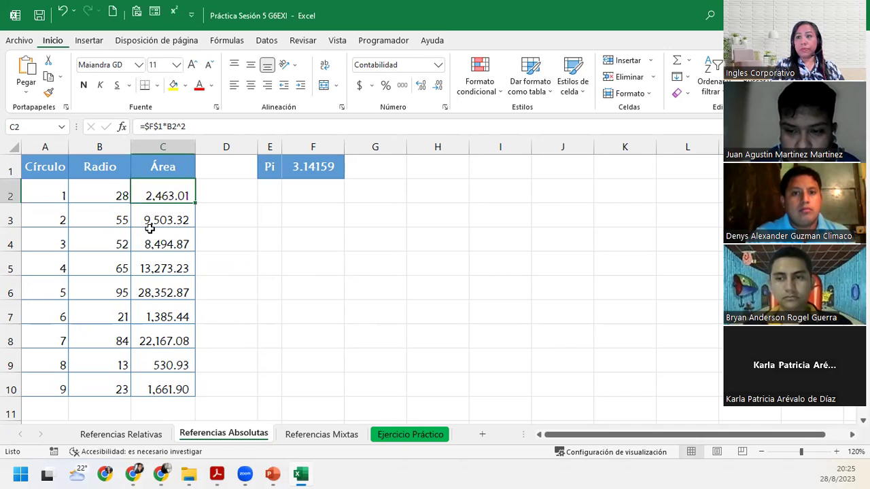
key("Down")
key("Down")
key("Down")
key("Down")
key("Down")
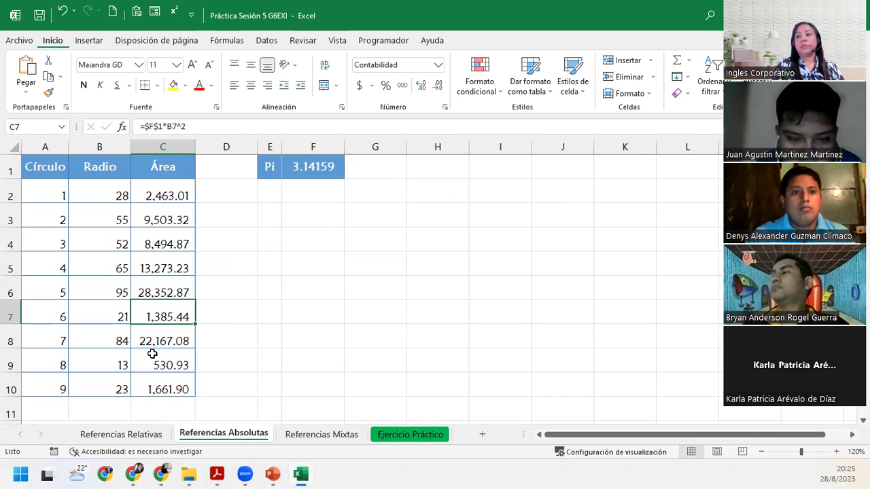
left_click(316, 435)
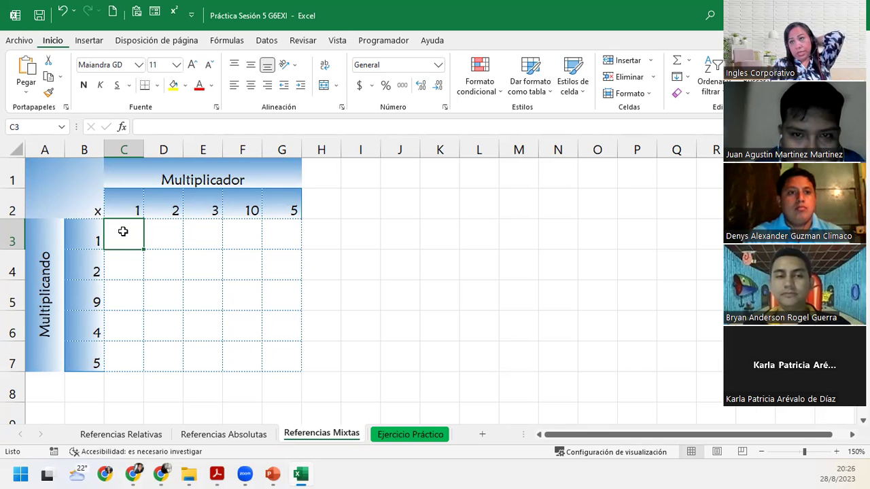
Enter trial products =B3*C2 in C3 and =B4*C2 in C4.
left_click(83, 149)
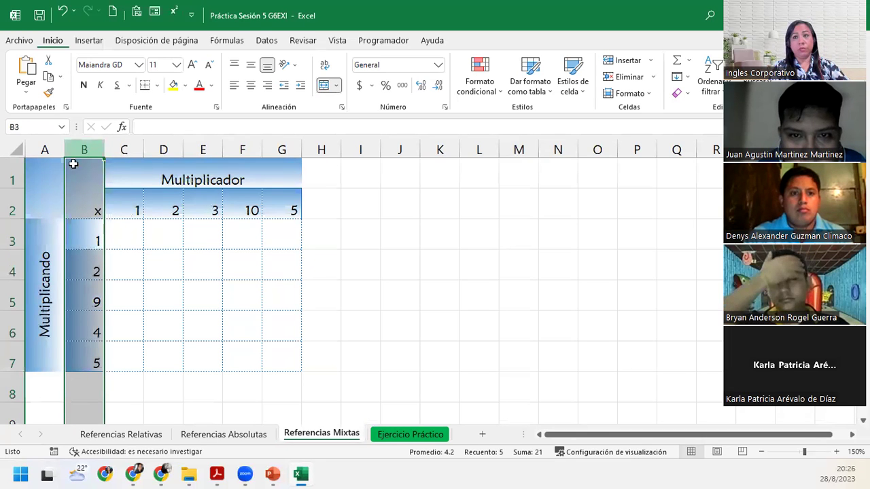
left_click(9, 202, "ctrl")
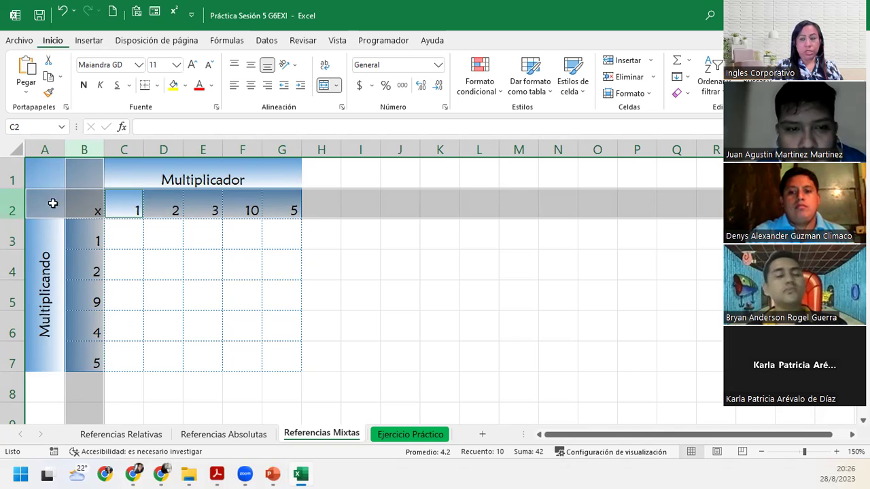
left_click(114, 231)
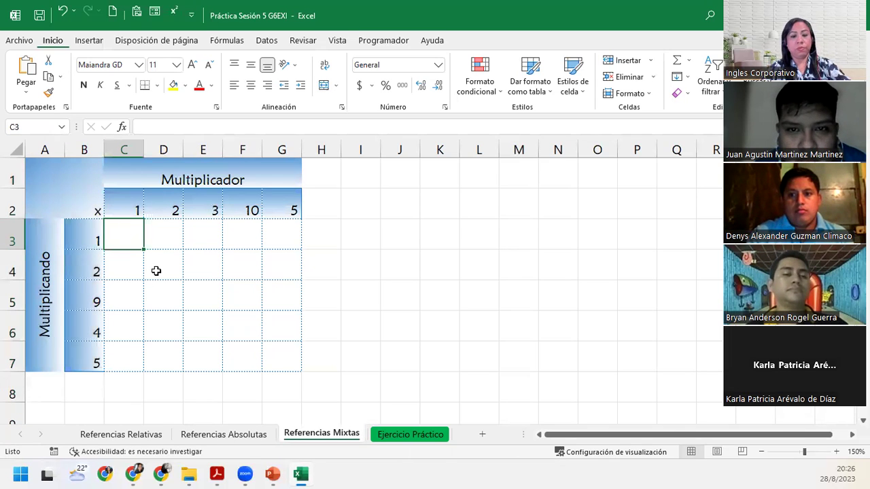
type("=")
left_click(71, 237)
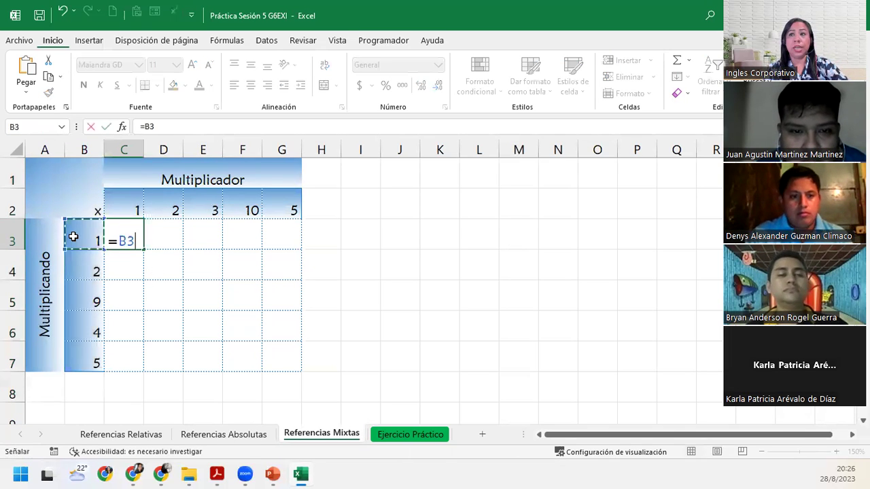
type("*")
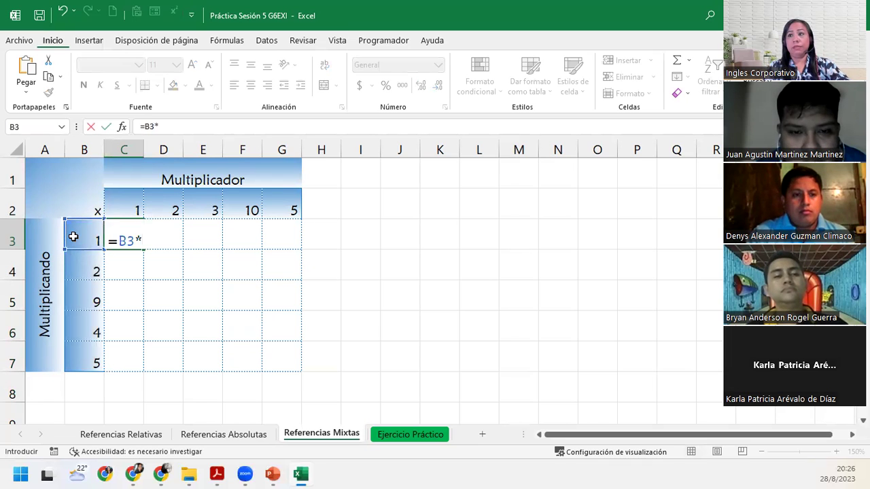
left_click(124, 206)
key("Return")
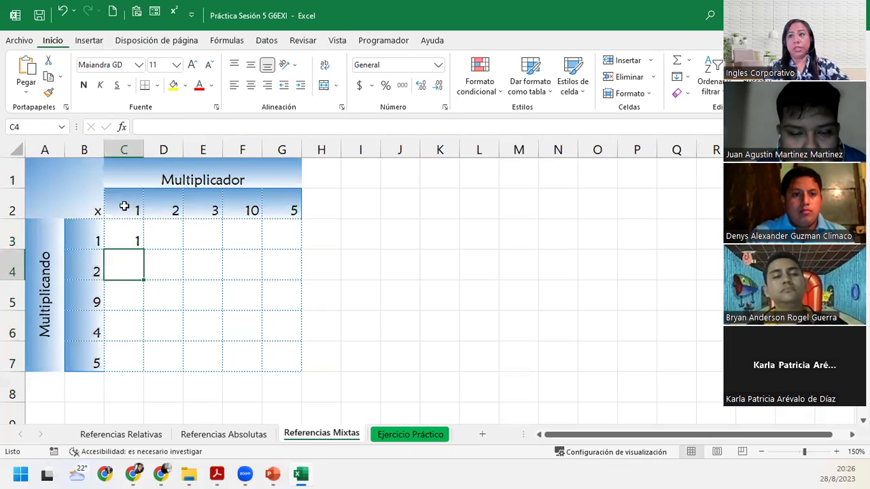
type("=")
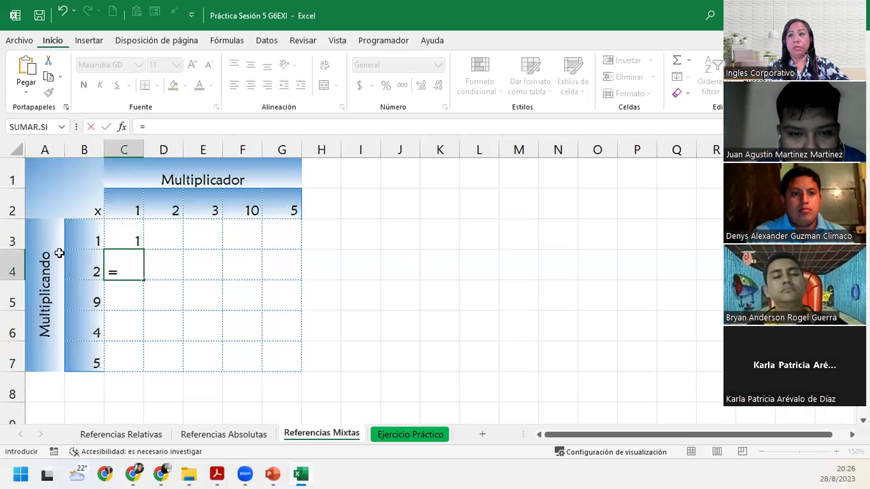
left_click(84, 262)
type("*")
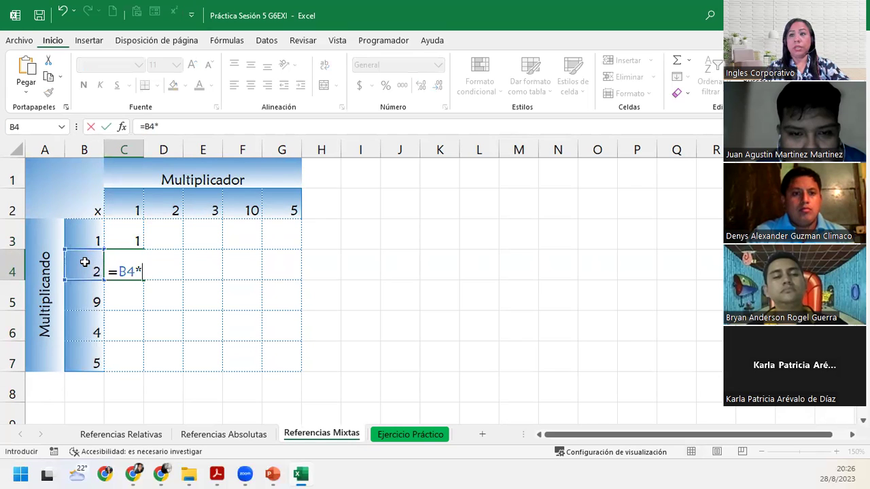
left_click(119, 214)
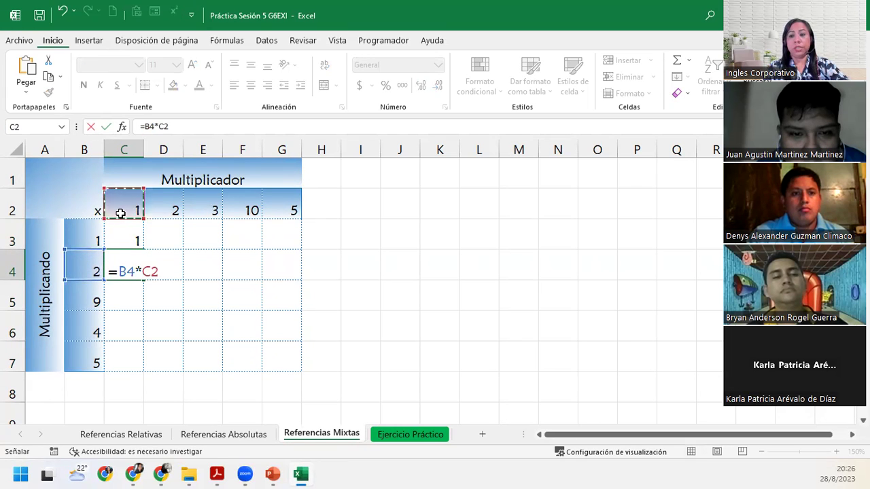
key("Return")
Enter =B3*D2 in D3 and =B4*D2 in D4, then check D4's formula.
left_click(168, 231)
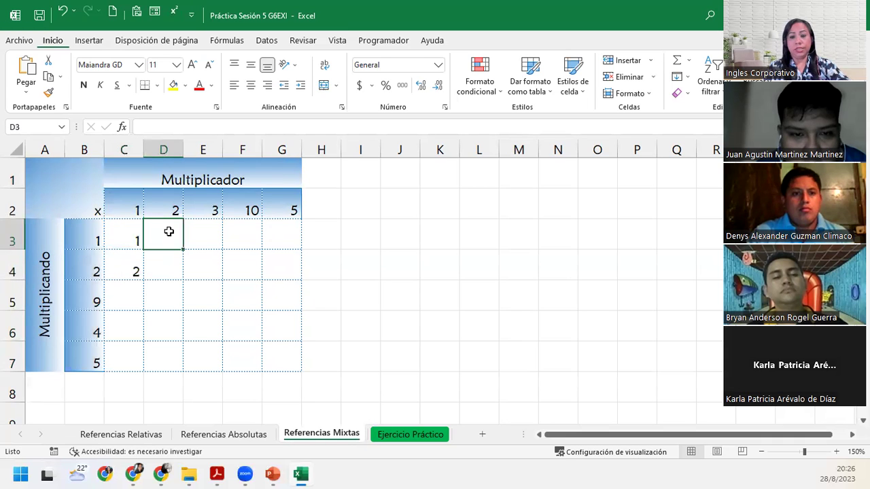
double_click(168, 232)
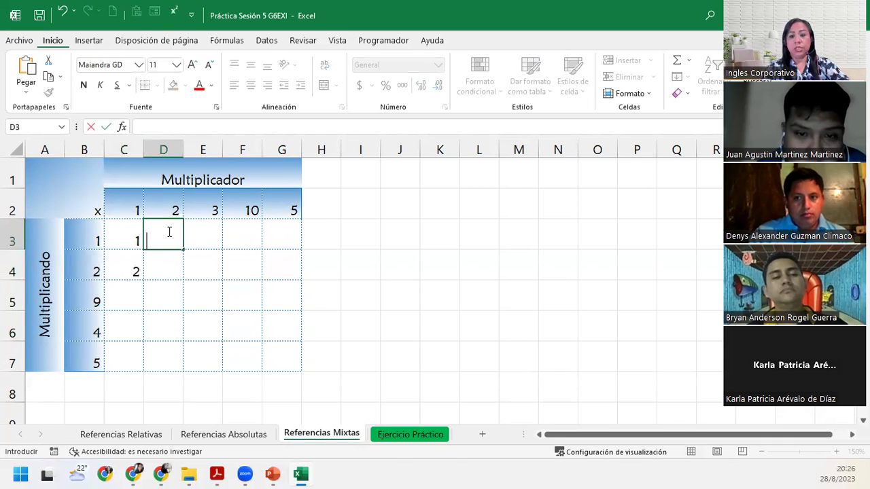
type("=")
left_click(86, 235)
type("*")
left_click(160, 212)
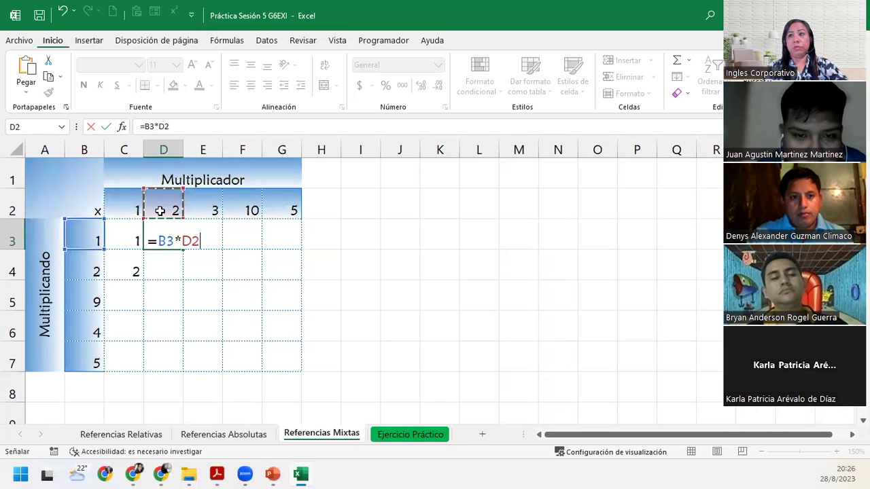
key("Return")
type("=")
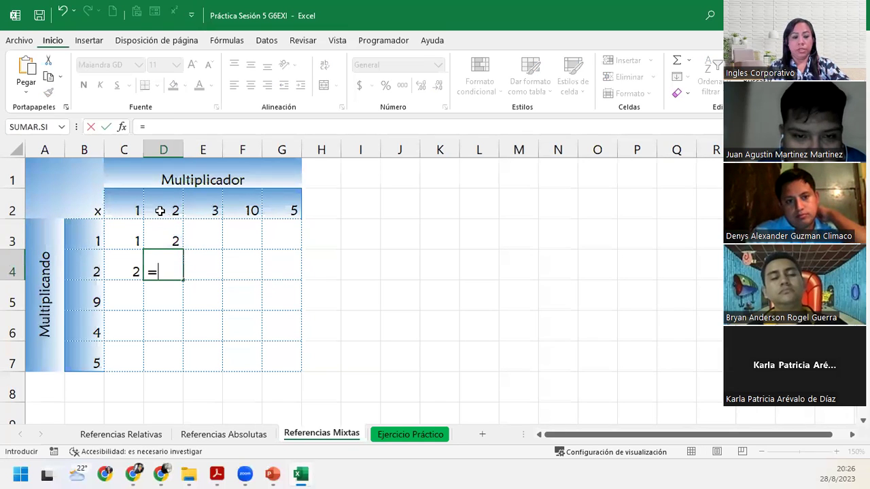
left_click(91, 266)
type("*")
left_click(167, 212)
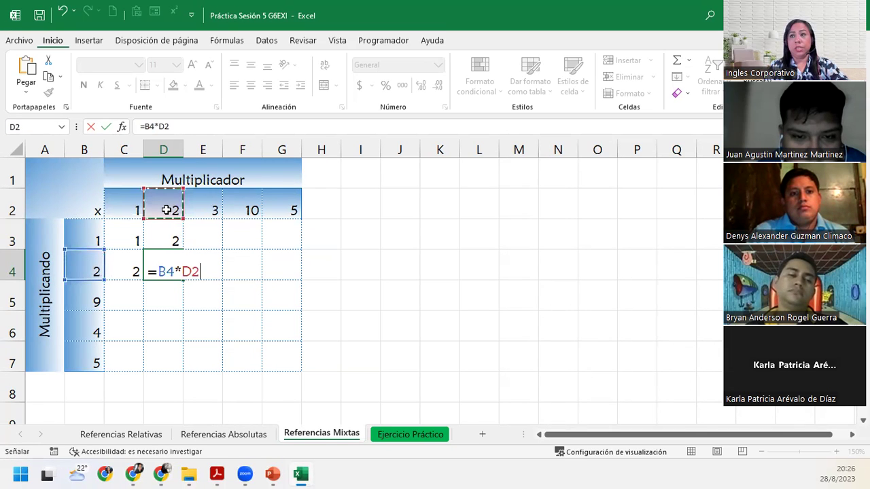
key("Return")
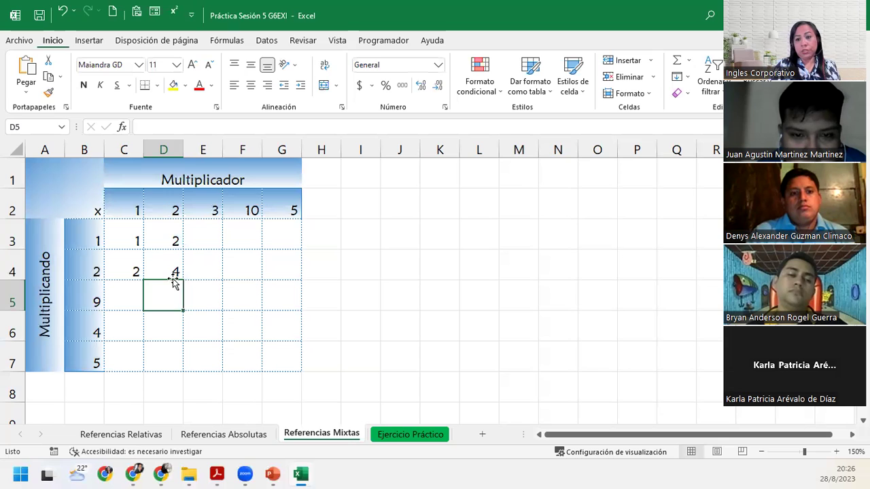
left_click(159, 267)
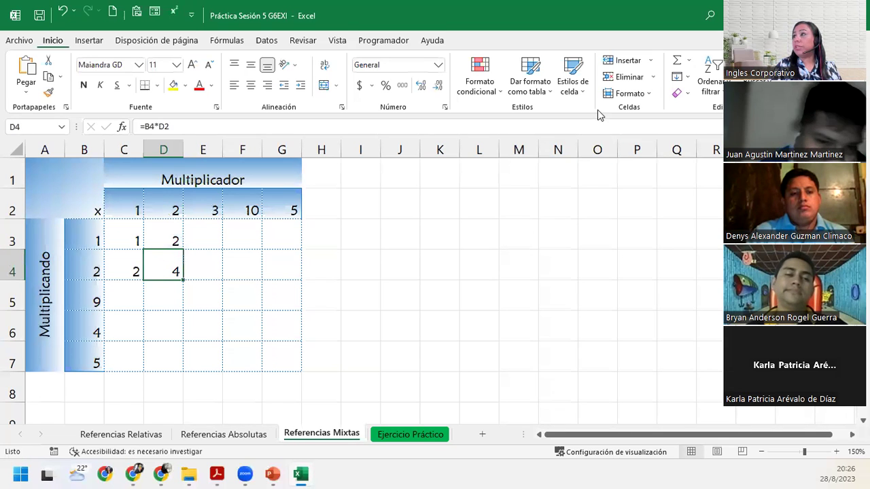
Turn on Mostrar fórmulas and inspect the formulas in C3, C4 and D3.
left_click(214, 43)
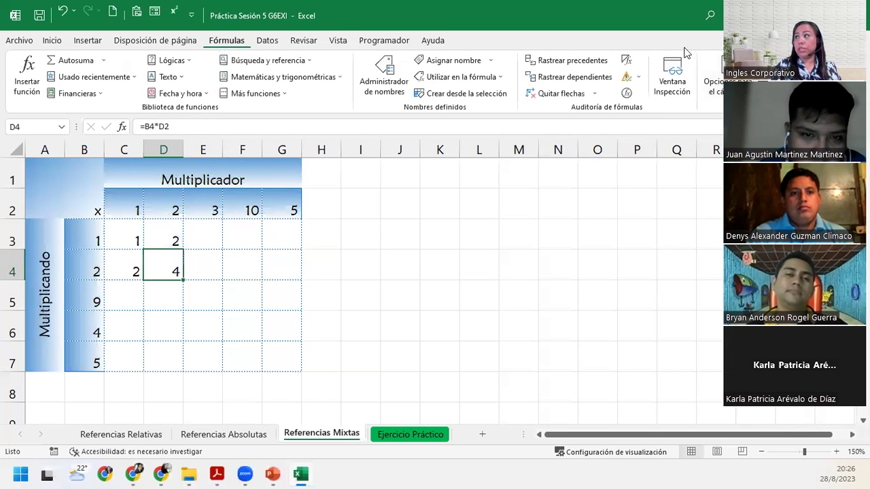
left_click(626, 60)
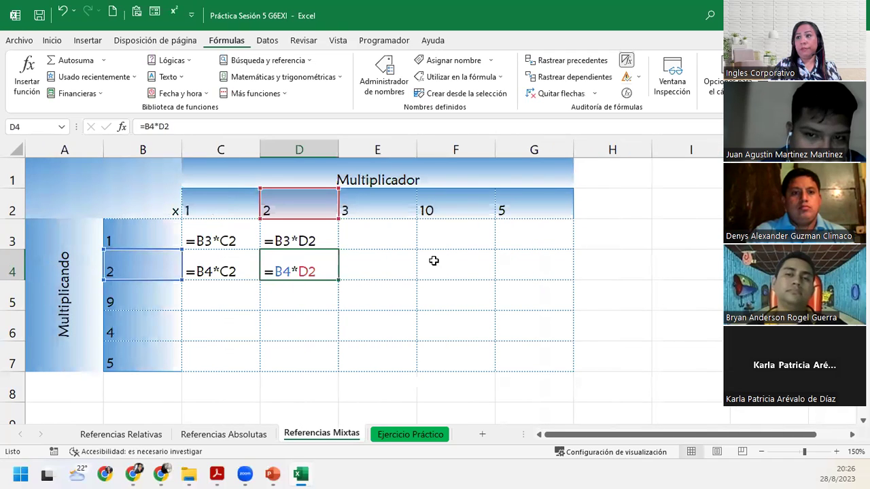
left_click(203, 239)
left_click(197, 257)
left_click(308, 235)
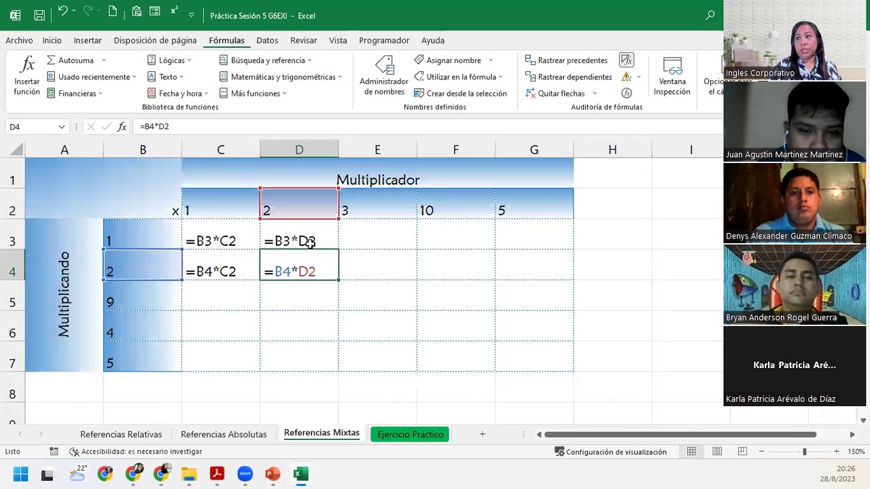
left_click(198, 240)
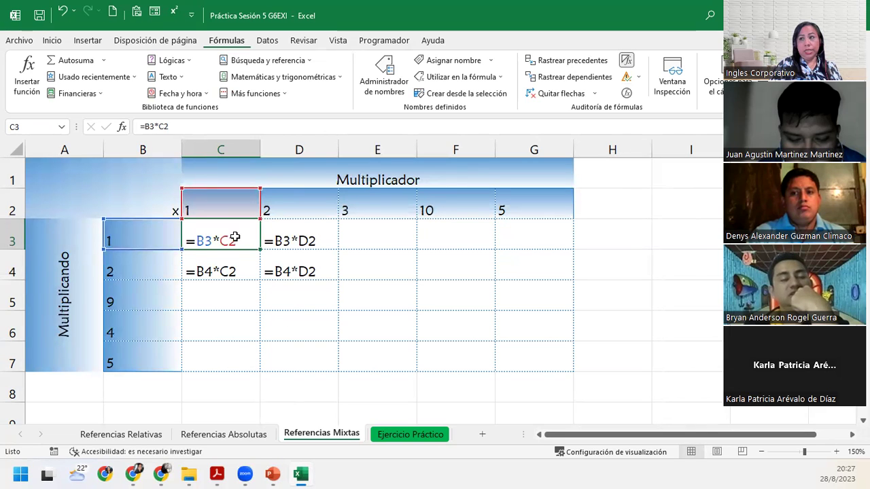
Trace which cells the C3, C4, D3 and D4 formulas reference.
double_click(314, 240)
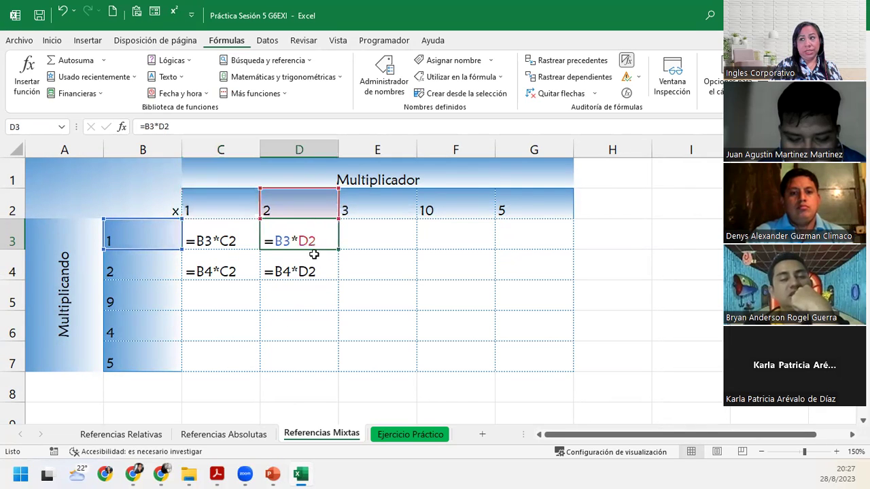
double_click(314, 266)
double_click(245, 267)
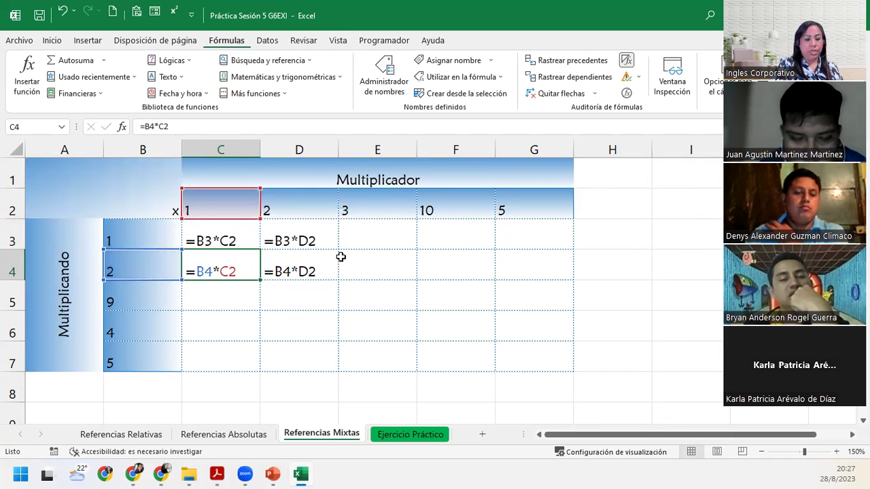
left_click(340, 256)
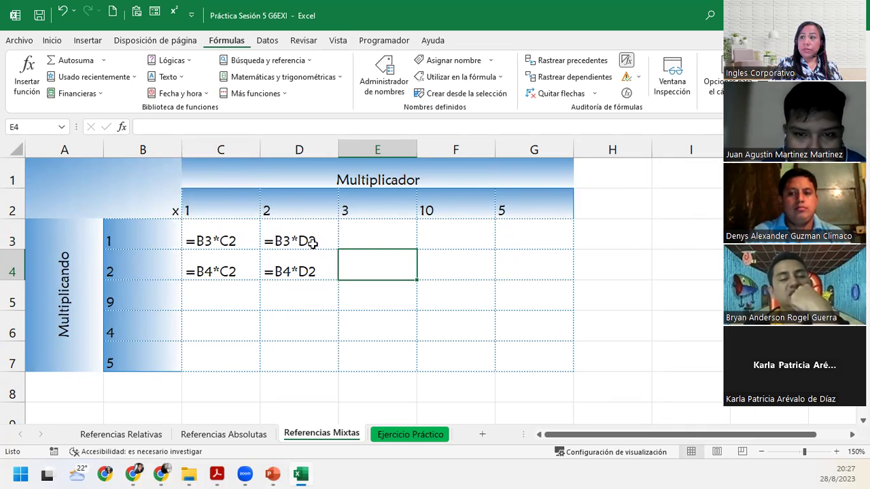
double_click(313, 241)
double_click(285, 261)
double_click(231, 258)
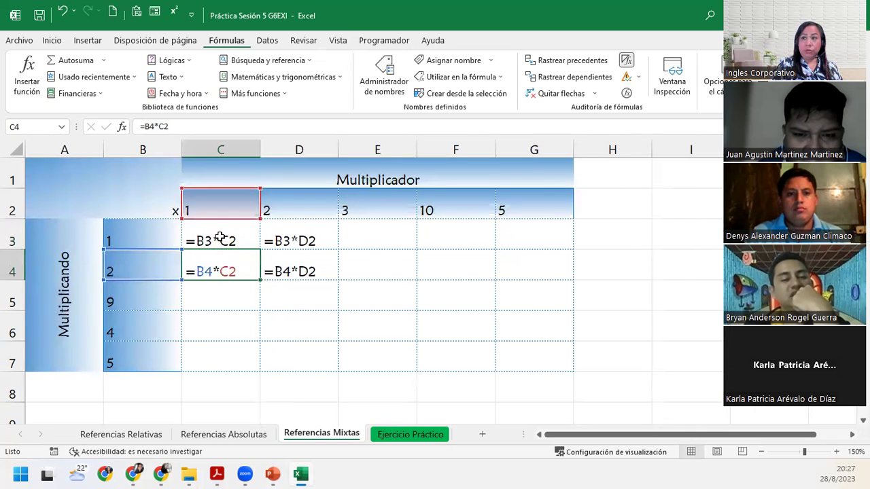
double_click(221, 239)
double_click(299, 243)
double_click(300, 263)
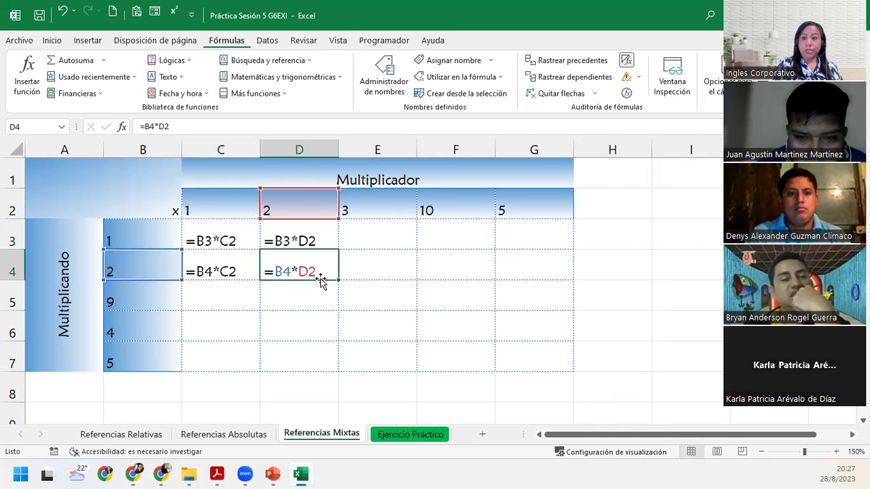
Turn off Mostrar fórmulas and delete the four trial products in C3:D4.
left_click(627, 61)
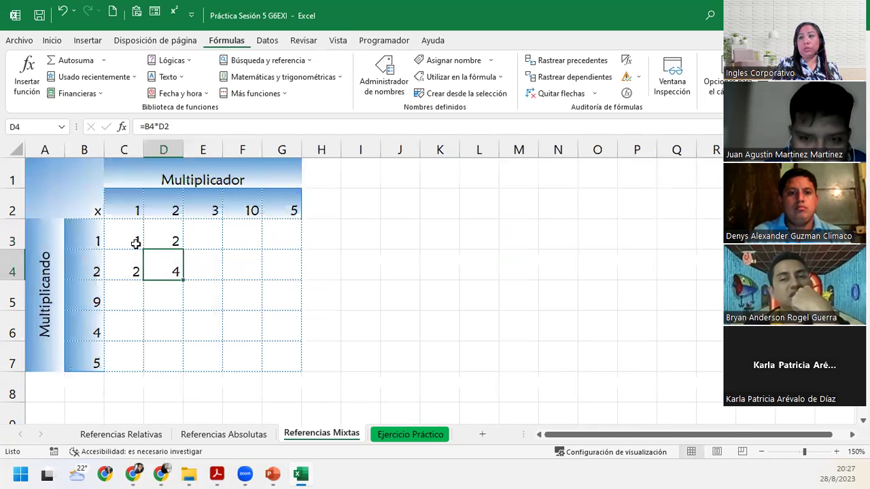
left_click_drag(135, 243, 162, 269)
key("Delete")
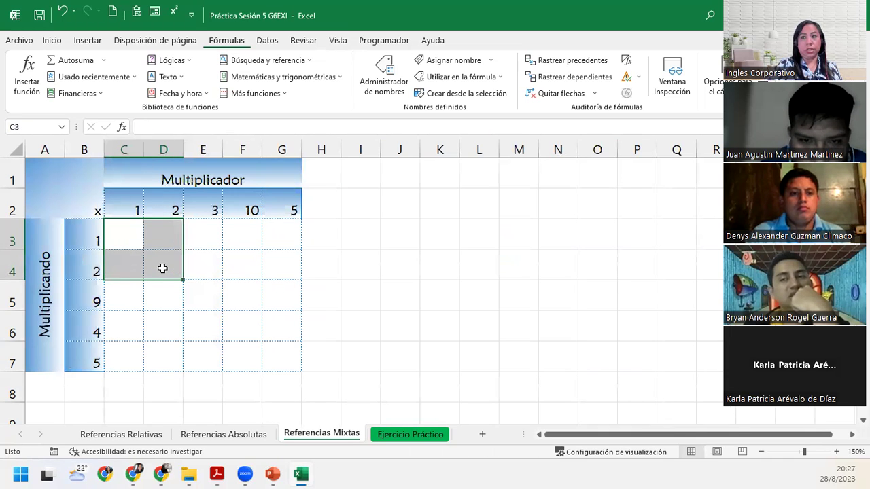
left_click(132, 239)
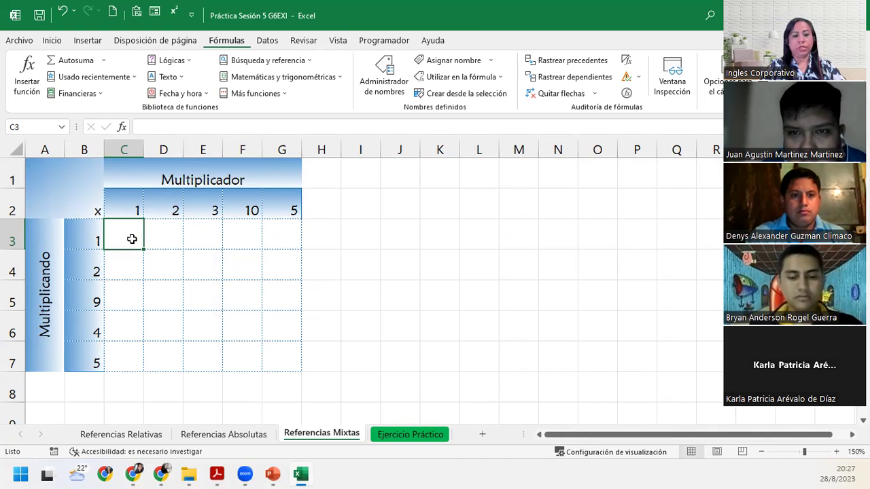
Begin C3's formula as =$B3, cycling F4 until only column B is locked.
type("=")
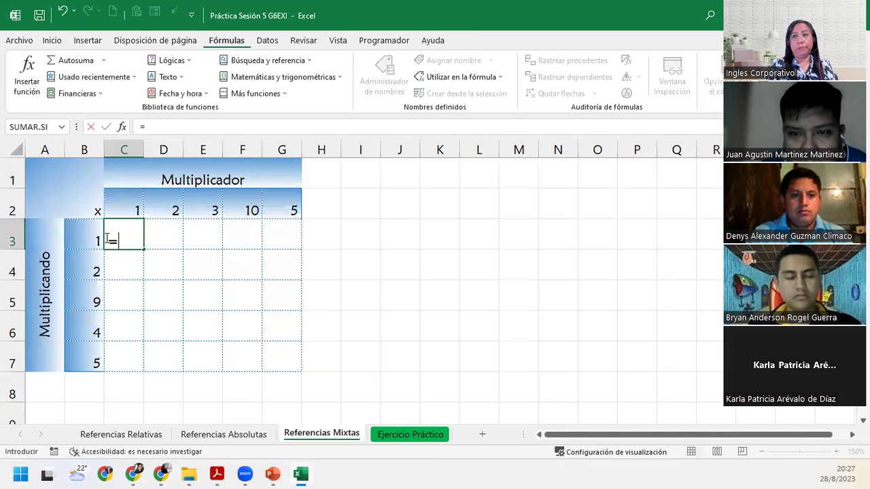
left_click(89, 233)
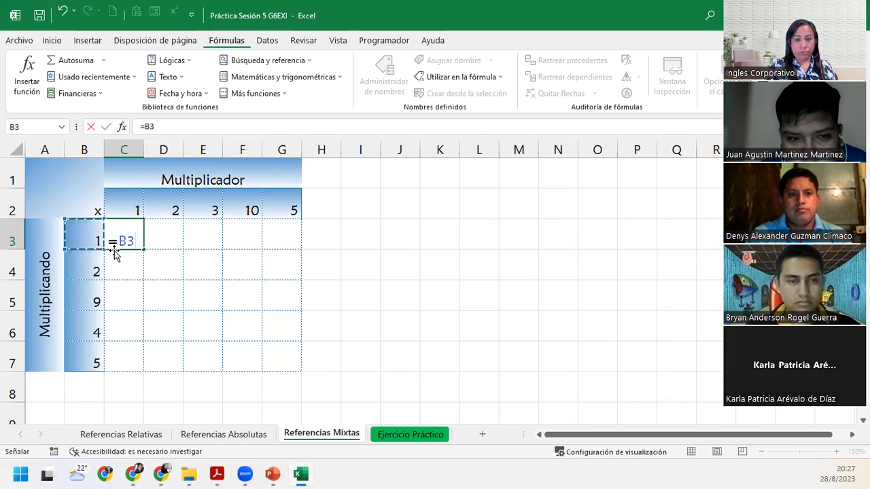
key("F4")
key("F4")
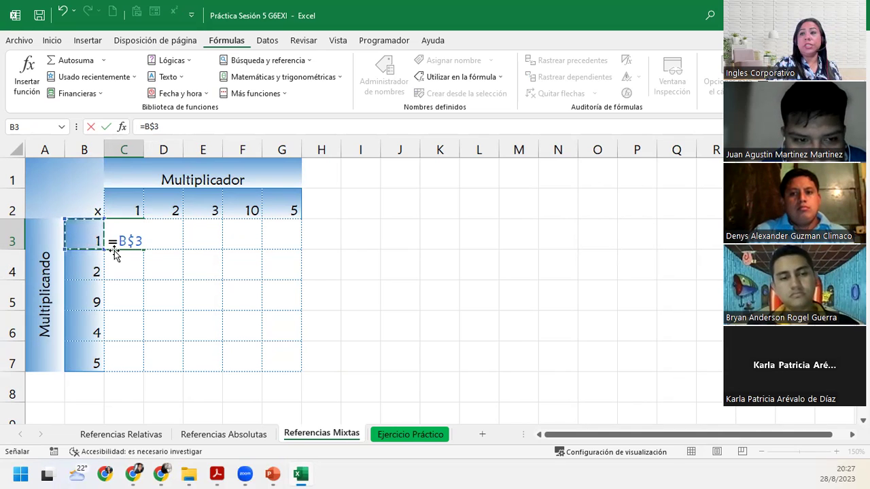
key("F4")
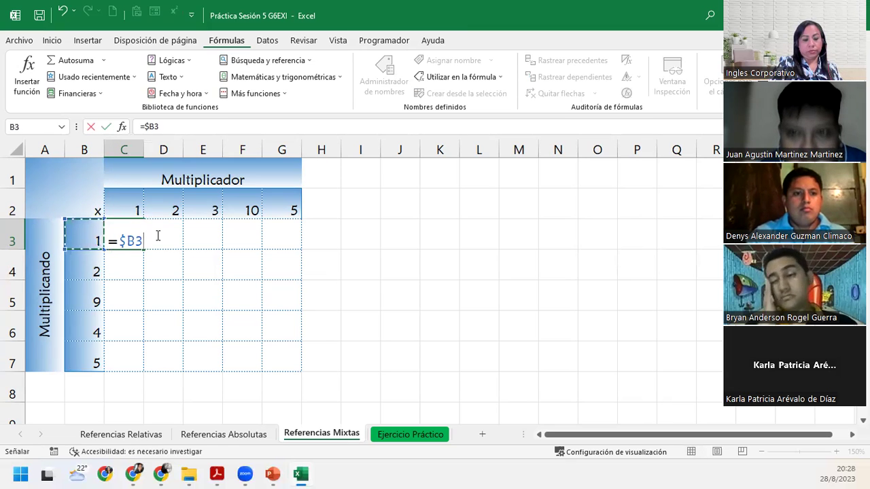
Extend C3's formula to =$B3*C$2, locking the multiplier's row 2.
key("F2")
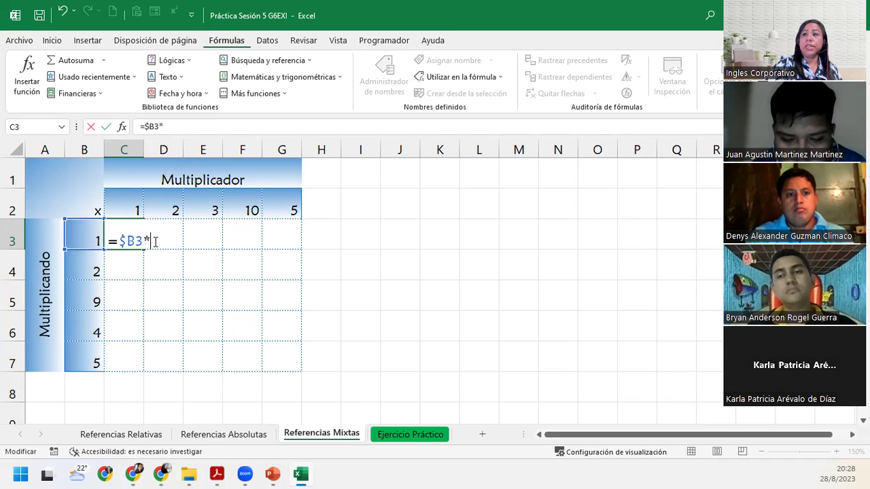
left_click(125, 202)
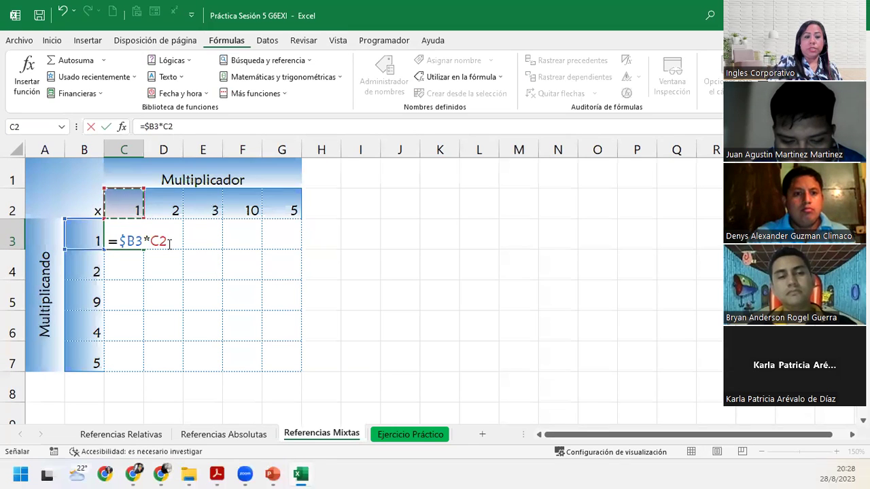
key("F4")
key("F4")
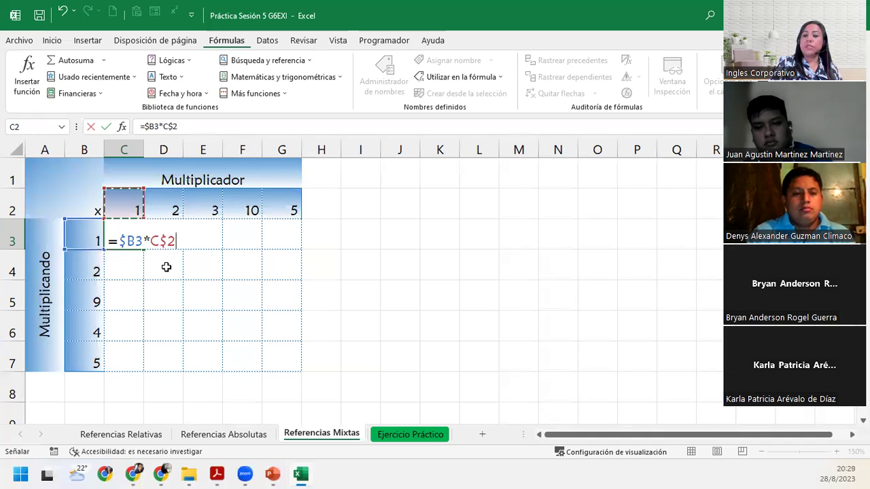
Commit C3 and copy =$B3*C$2 across to G3 and down to row 7, ending at 25.
key("Return")
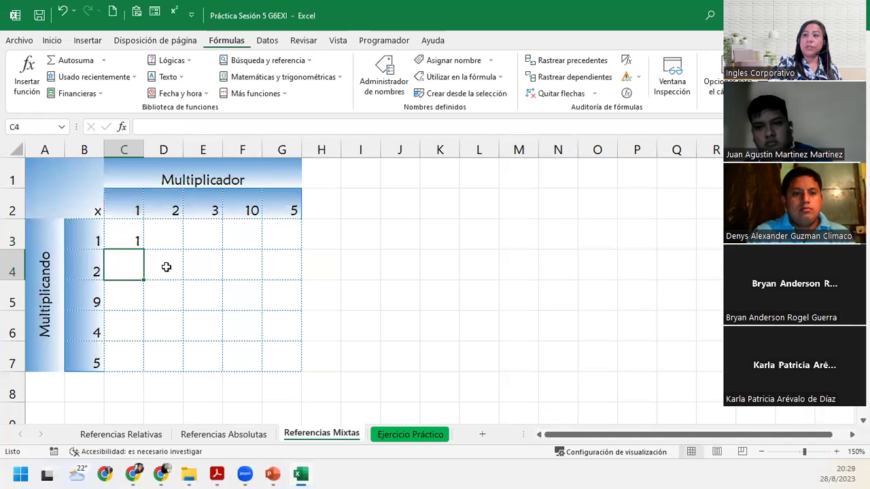
left_click(124, 231)
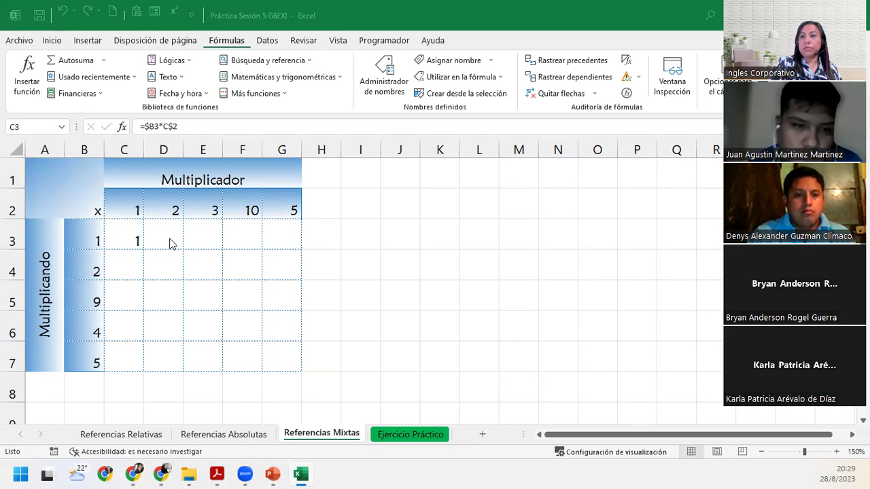
left_click(129, 239)
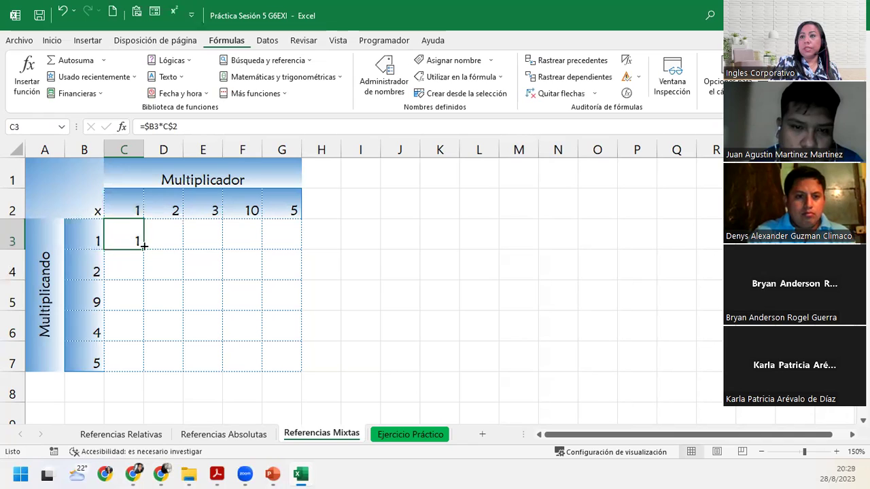
left_click_drag(144, 246, 292, 249)
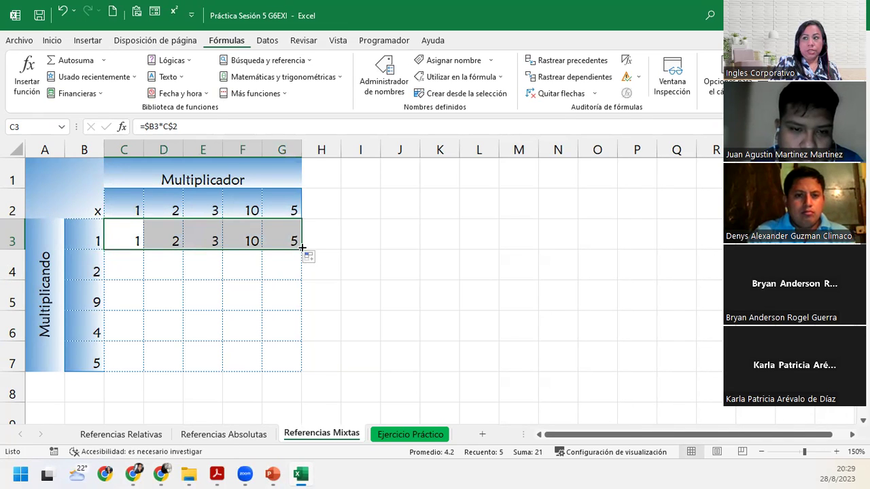
double_click(302, 248)
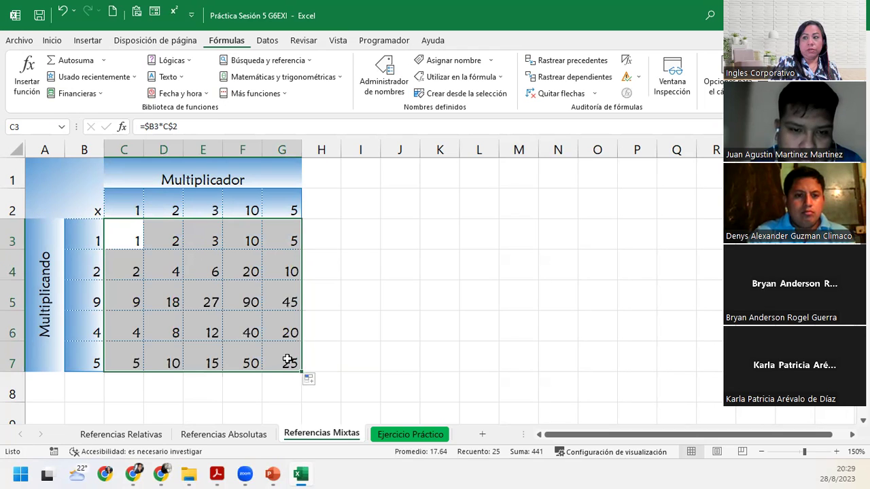
left_click(288, 360)
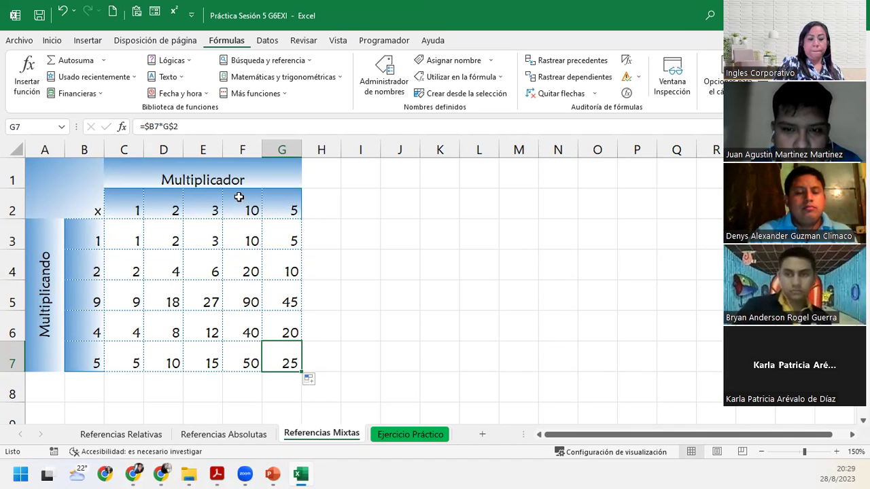
left_click(627, 61)
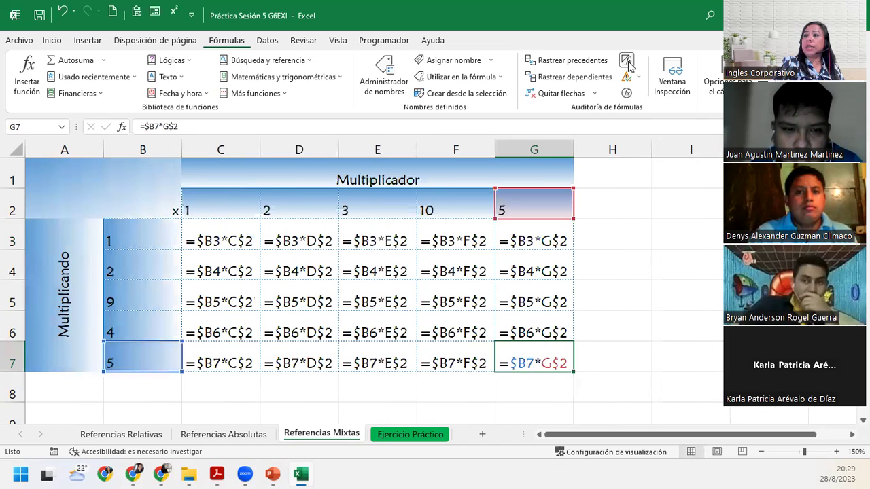
left_click(208, 236)
left_click(238, 271)
left_click(299, 271)
left_click(399, 271)
left_click(455, 271)
left_click(537, 313)
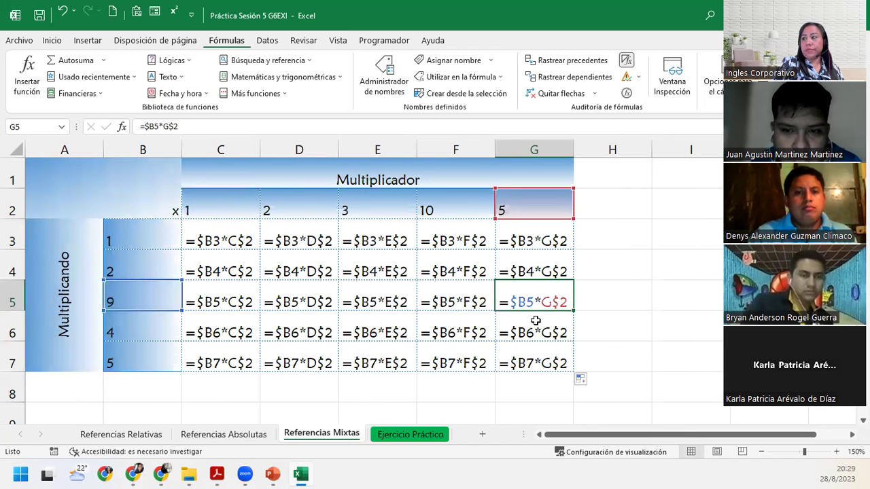
left_click(535, 320)
left_click(523, 356)
left_click(407, 358)
left_click(289, 359)
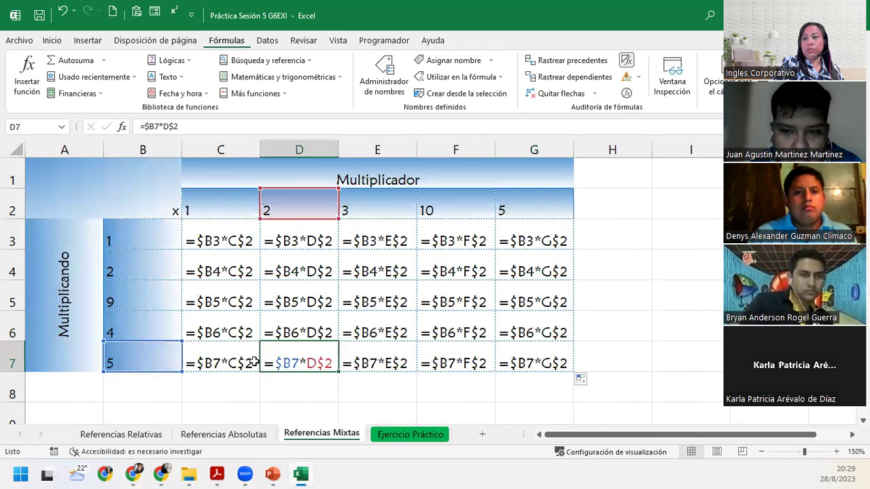
left_click(252, 363)
left_click(238, 240)
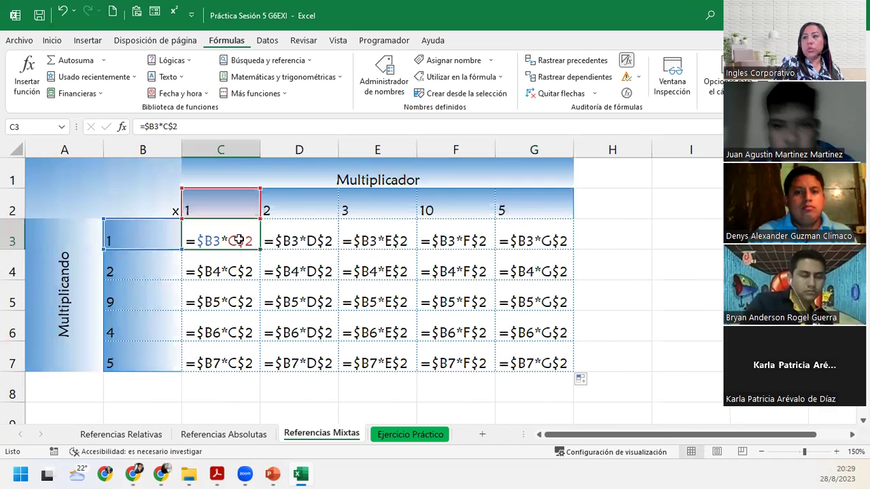
left_click(312, 243)
left_click(325, 272)
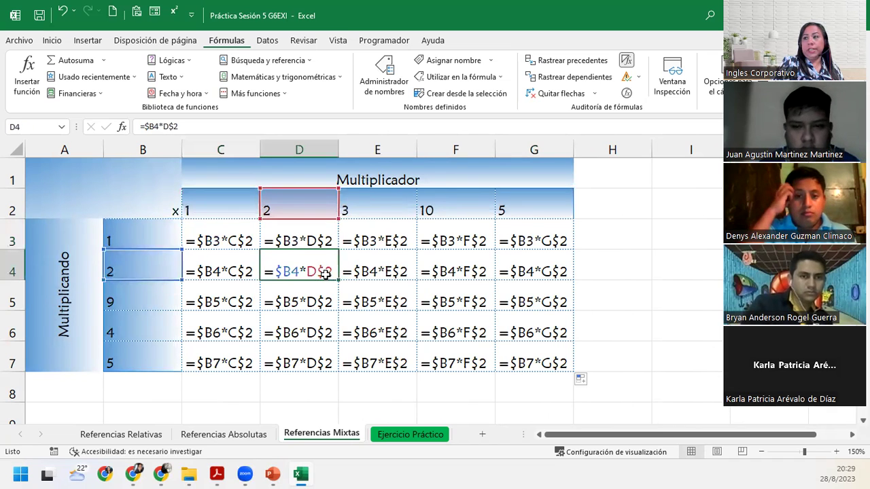
left_click(328, 304)
left_click(398, 301)
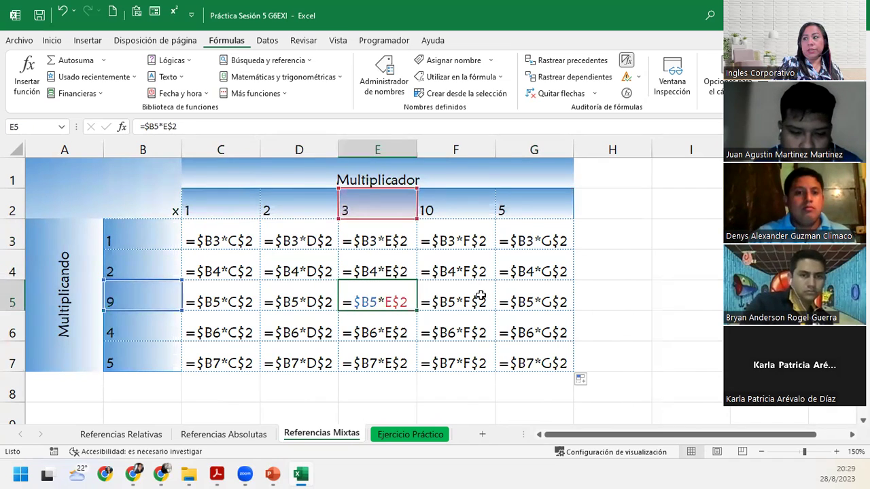
left_click(481, 299)
left_click(534, 306)
left_click(533, 330)
left_click(540, 351)
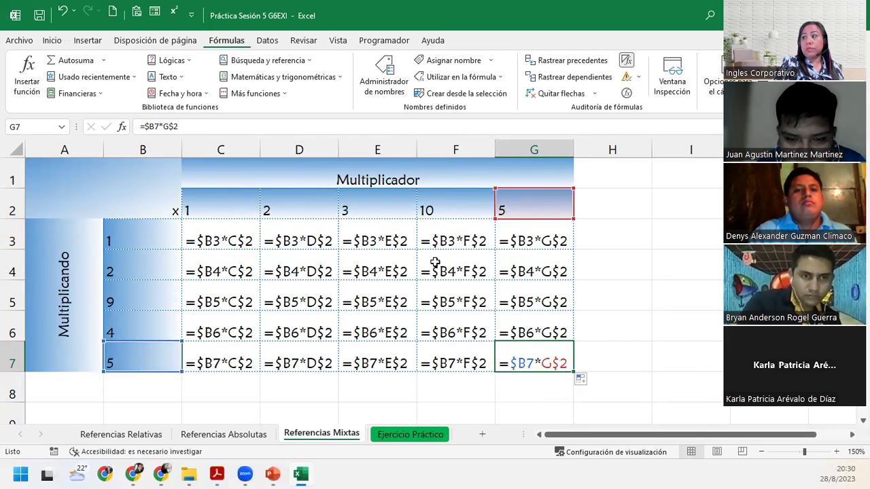
left_click(626, 60)
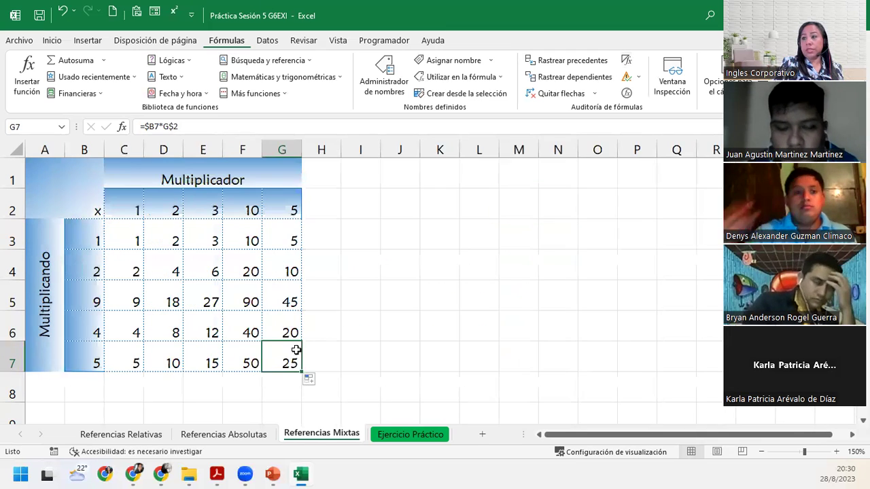
Switch to the Ejercicio Práctico sheet and begin a formula in D7 for the first Comision Dolares.
left_click(391, 435)
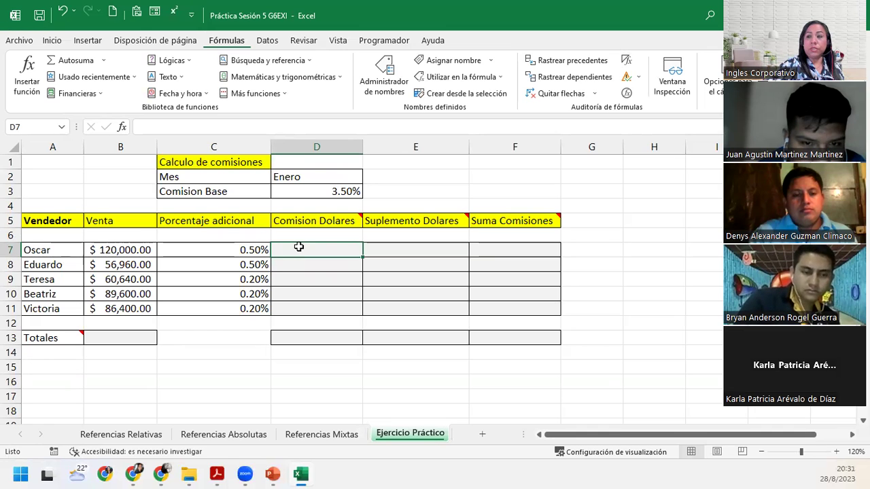
type("=")
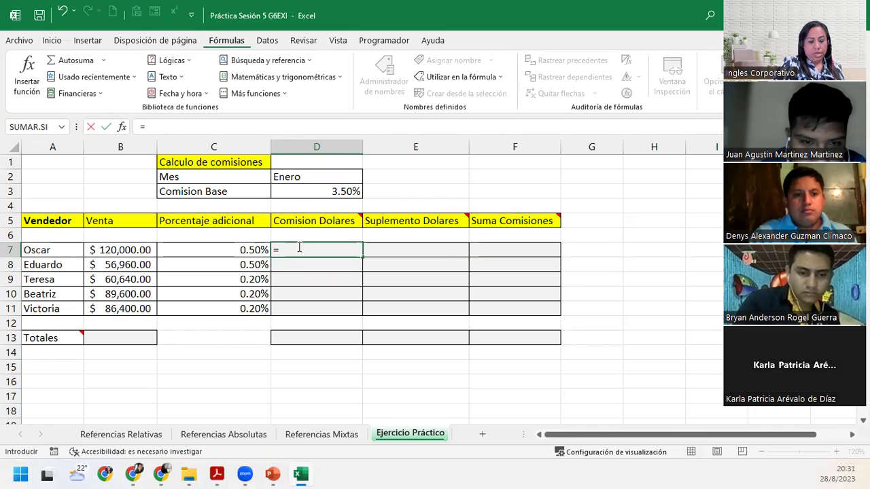
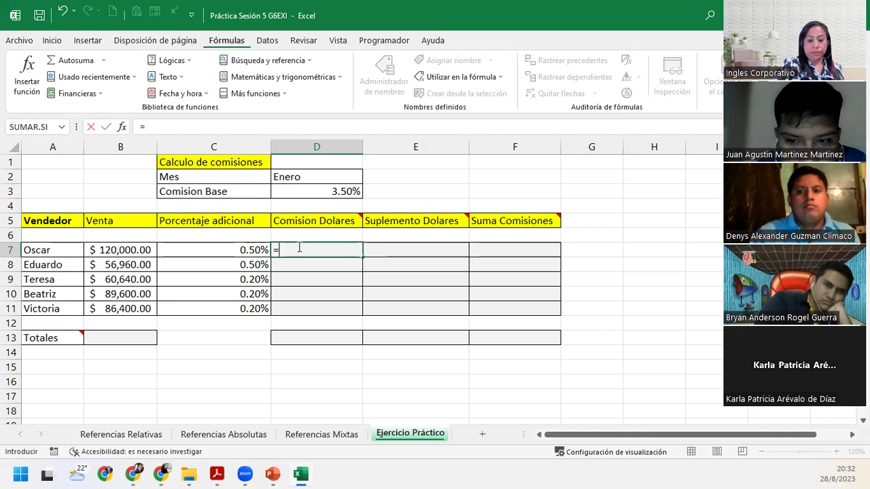
Enter =B7*$D$3 in D7 for Oscar's 3.50% base commission of $4,200.00.
left_click(136, 249)
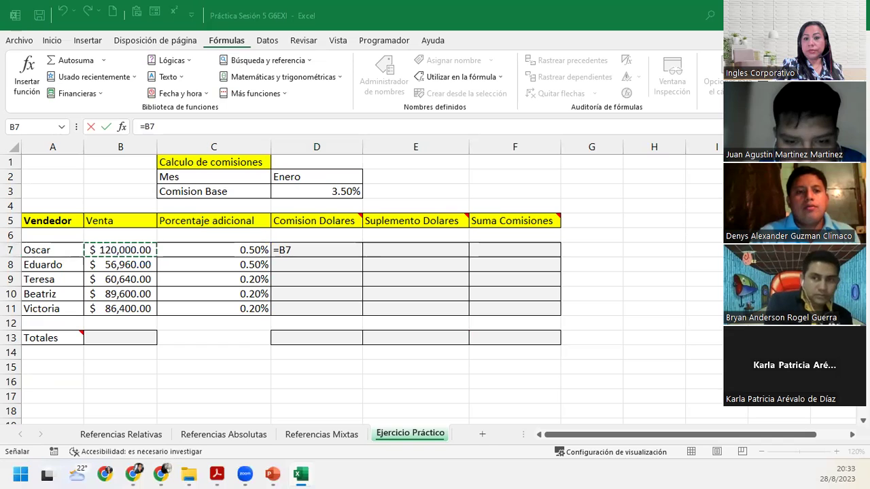
left_click(315, 248)
type("*")
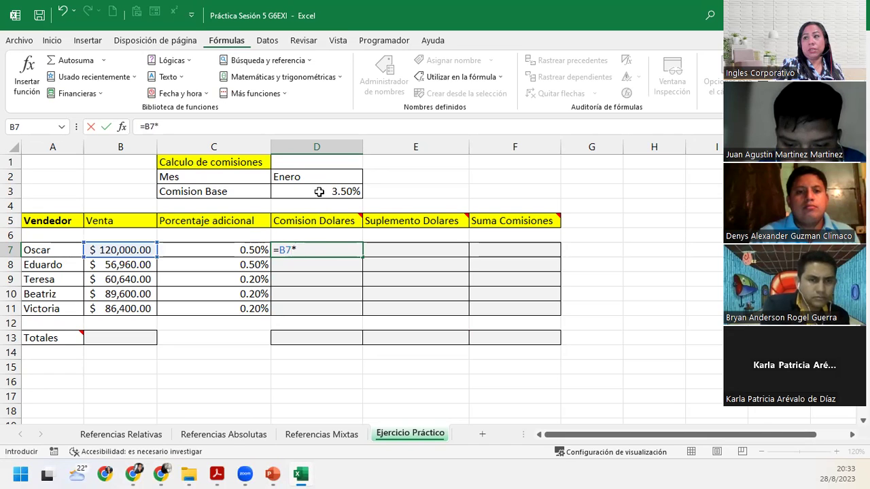
left_click(318, 193)
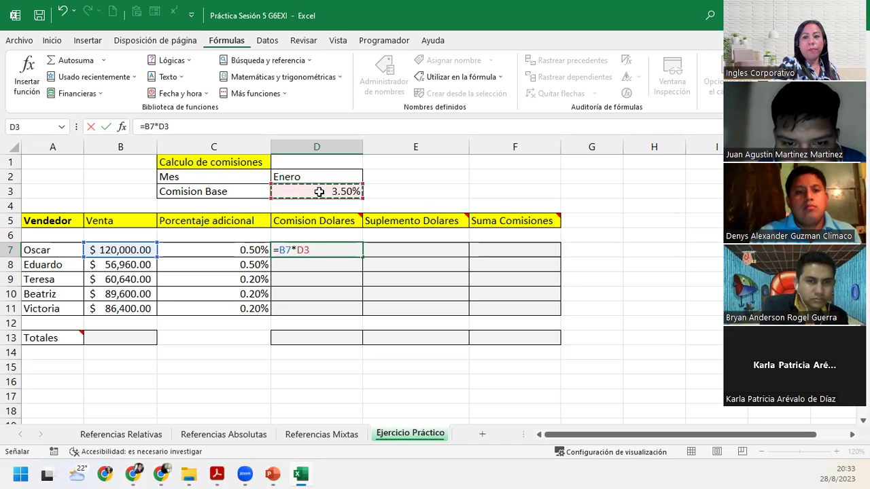
key("F4")
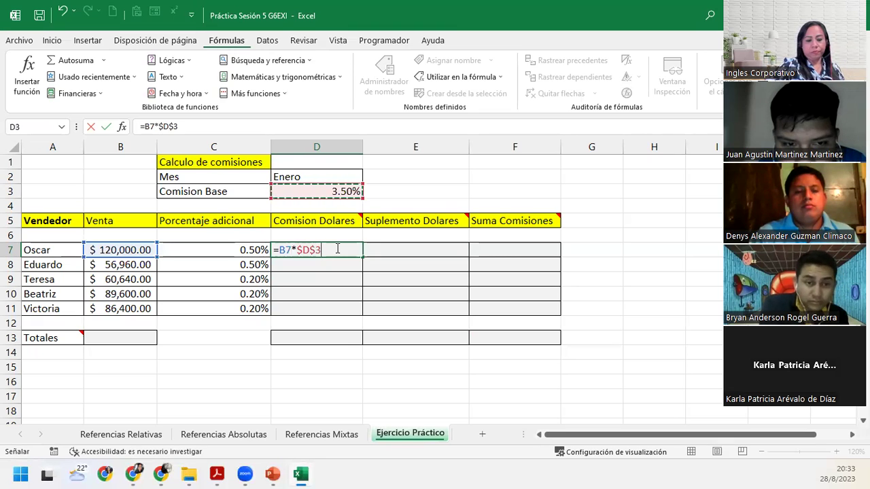
key("Return")
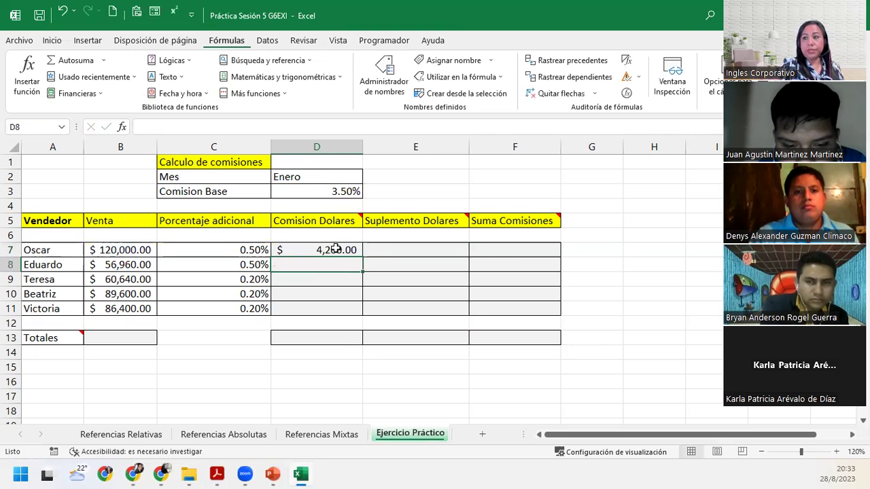
Copy the commission formula down to D11 and check each seller's copied result.
left_click(335, 249)
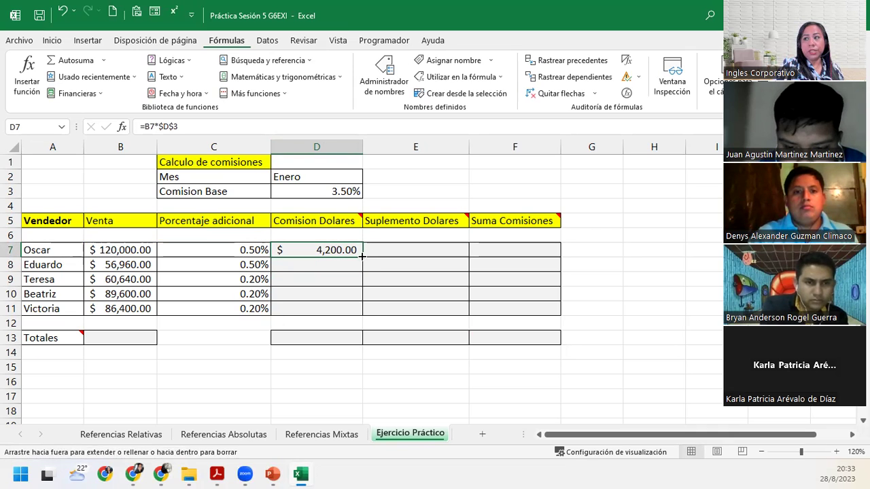
left_click_drag(363, 256, 364, 314)
left_click(324, 304)
left_click(322, 293)
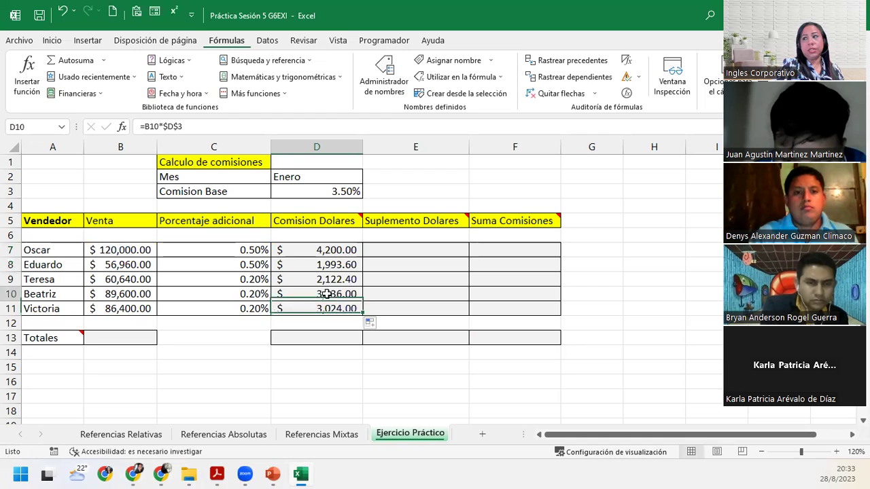
left_click(320, 278)
left_click(318, 250)
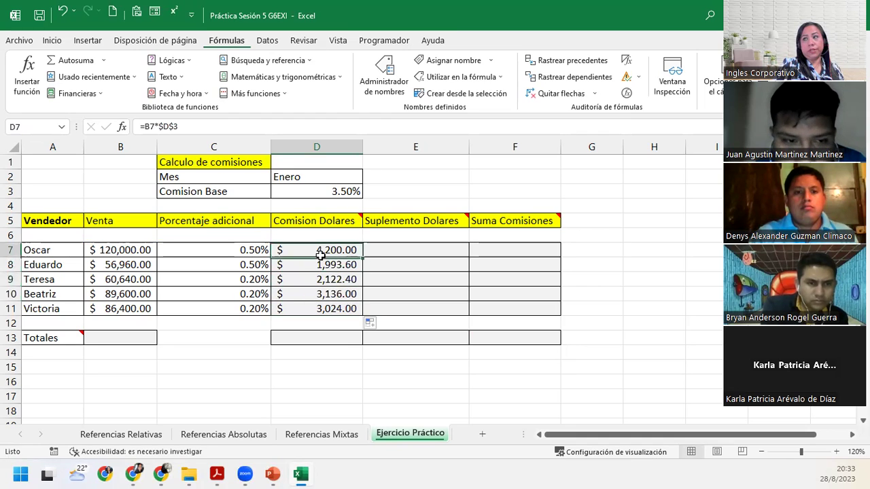
left_click(309, 266)
left_click(307, 277)
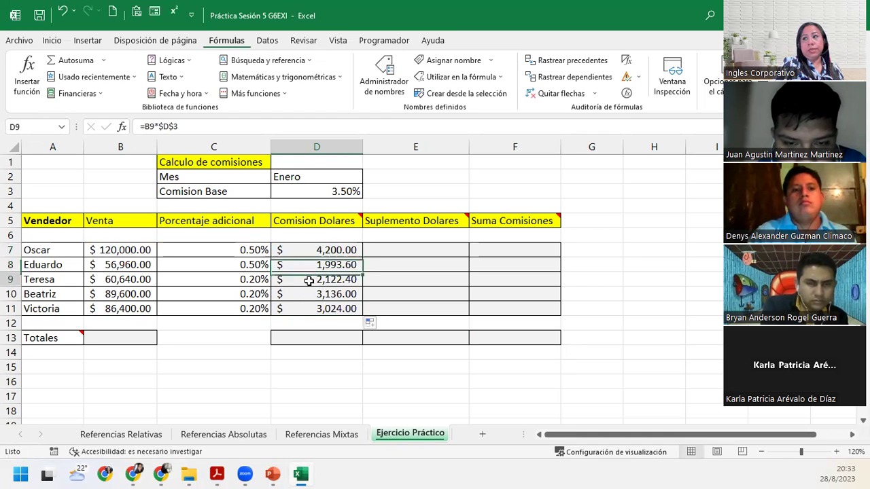
left_click(305, 294)
left_click(307, 309)
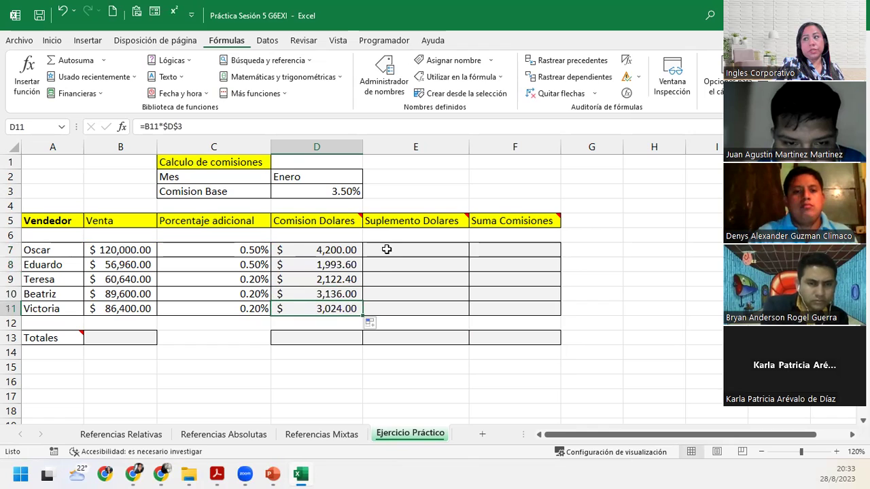
Begin a new formula in Oscar's Suplemento Dolares cell E7.
left_click(388, 248)
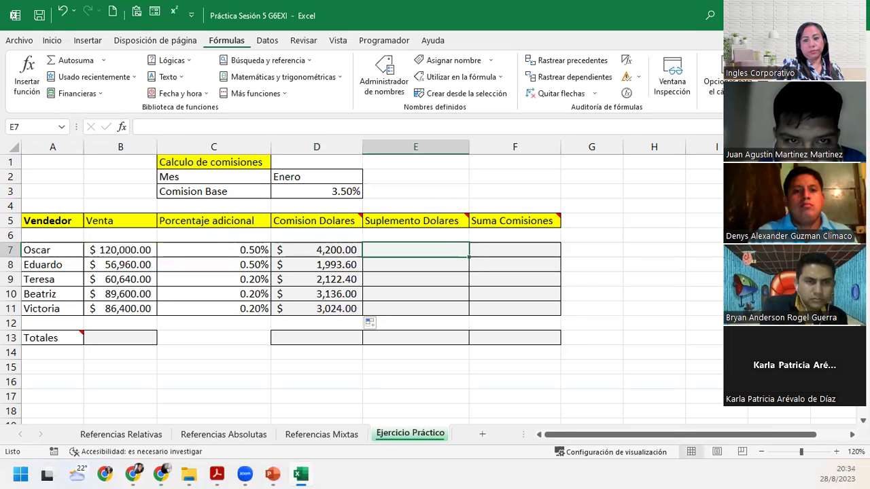
left_click(410, 258)
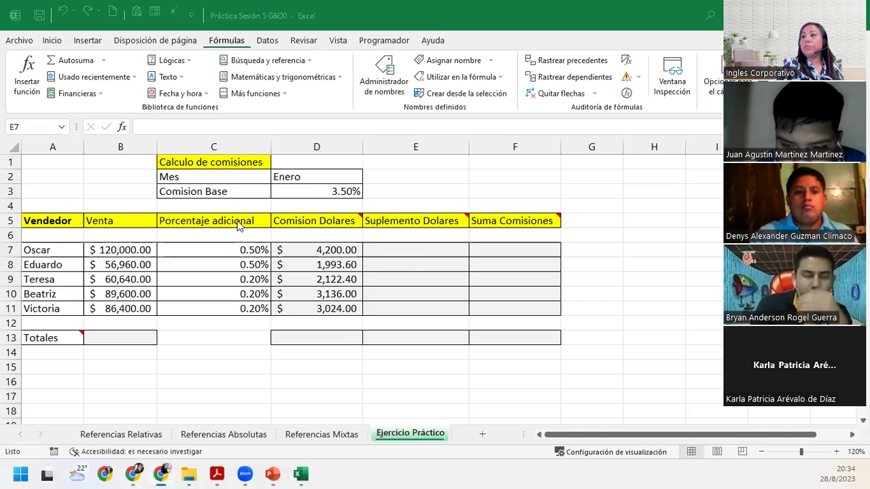
left_click(435, 249)
mouse_move(466, 216)
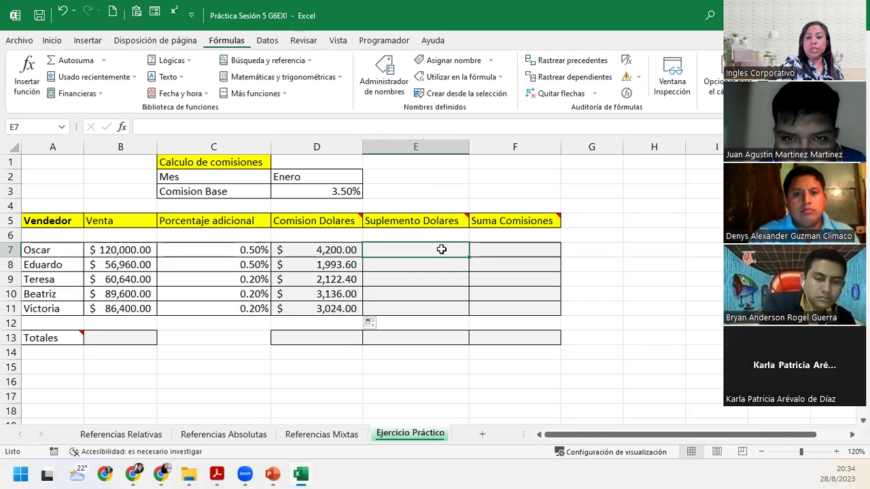
type("=")
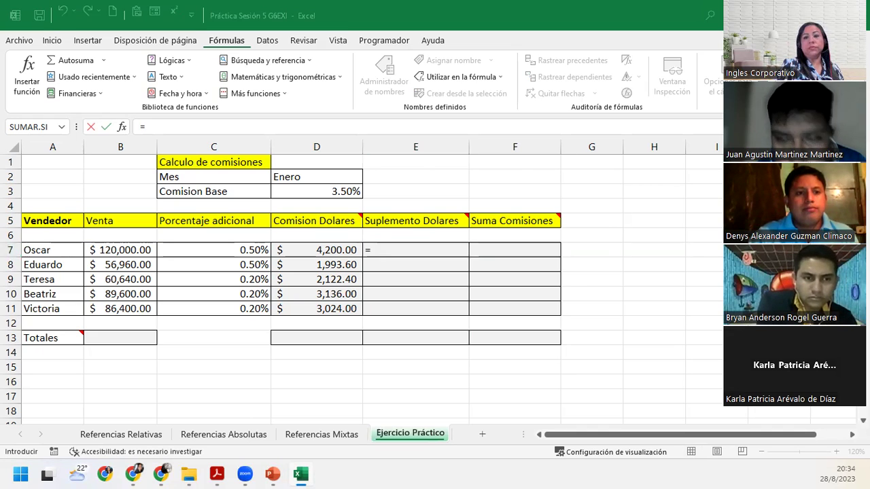
Complete =B7*C7 in E7, giving Oscar's $600.00 supplement.
left_click(121, 250)
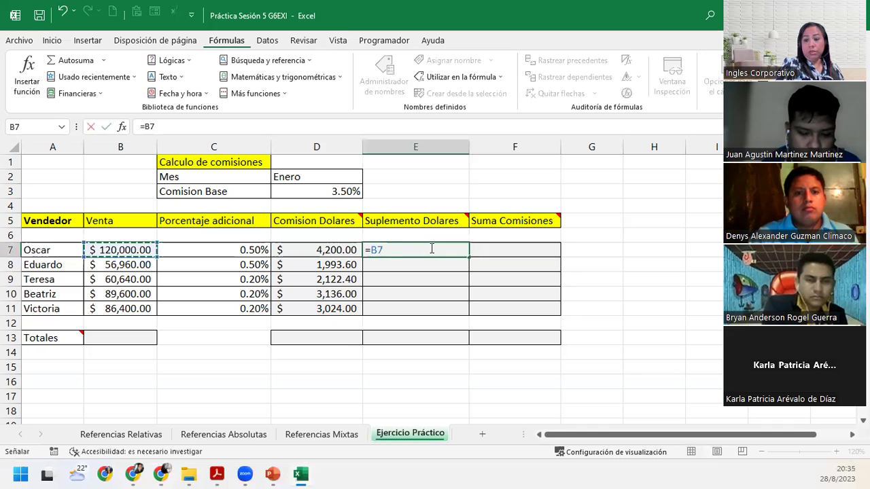
type("*")
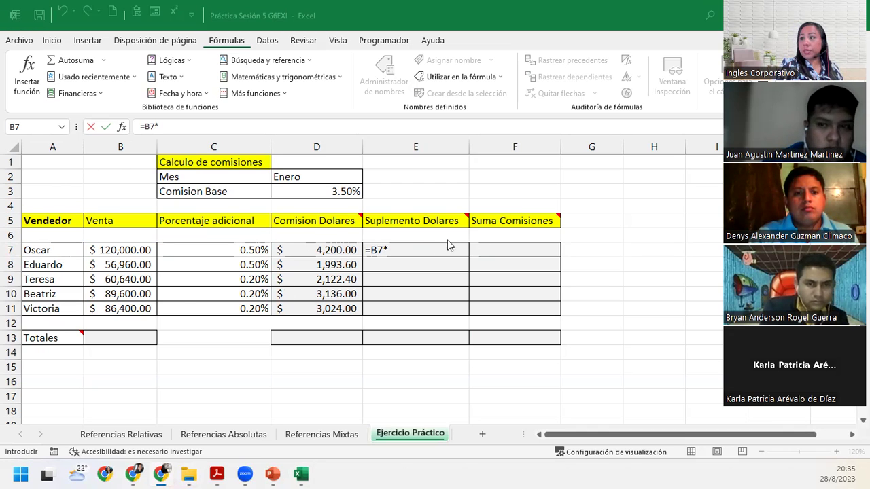
left_click(379, 251)
left_click(204, 251)
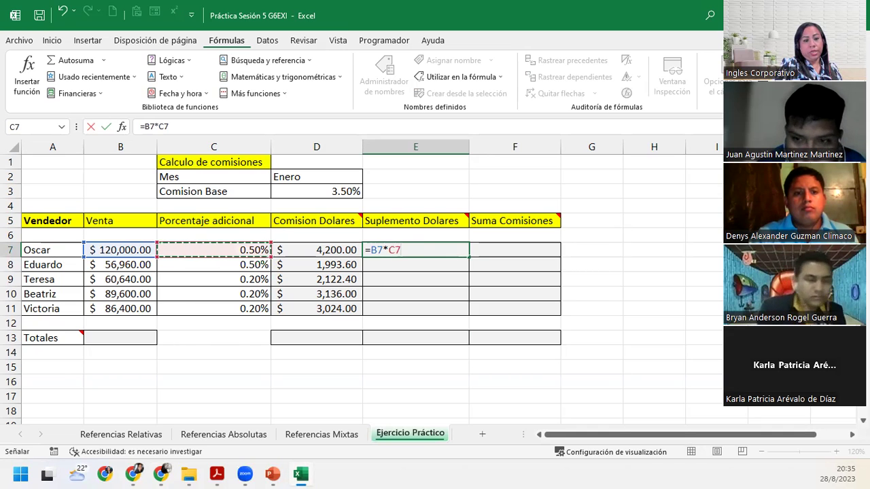
key("alt+Tab")
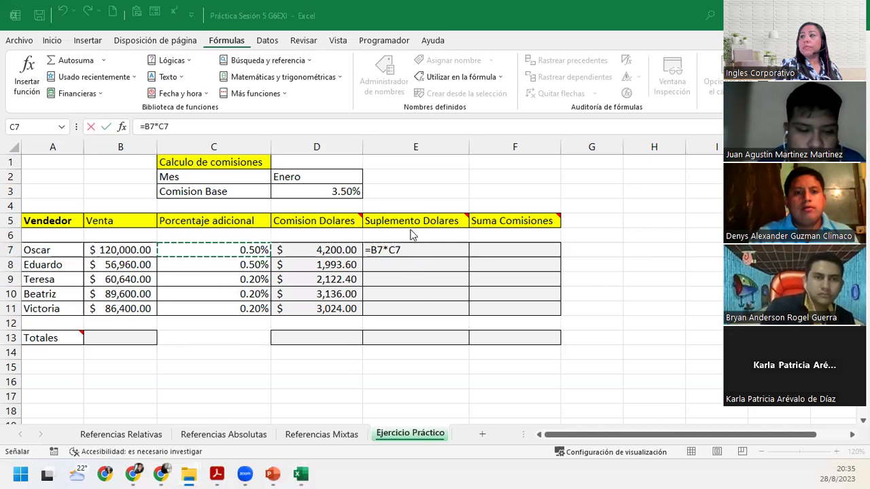
double_click(410, 249)
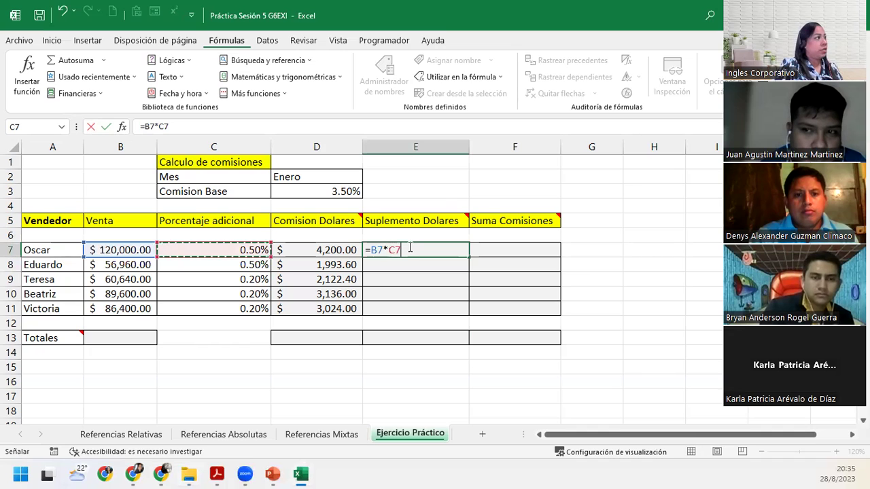
key("Return")
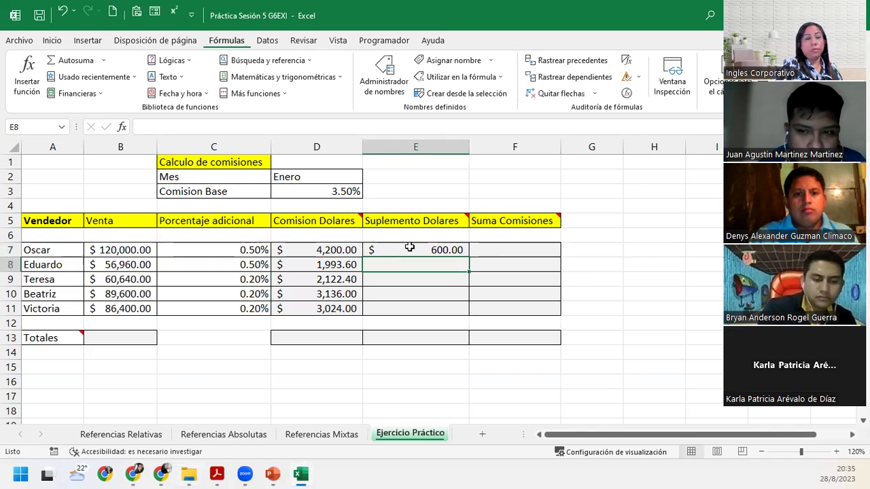
left_click(410, 250)
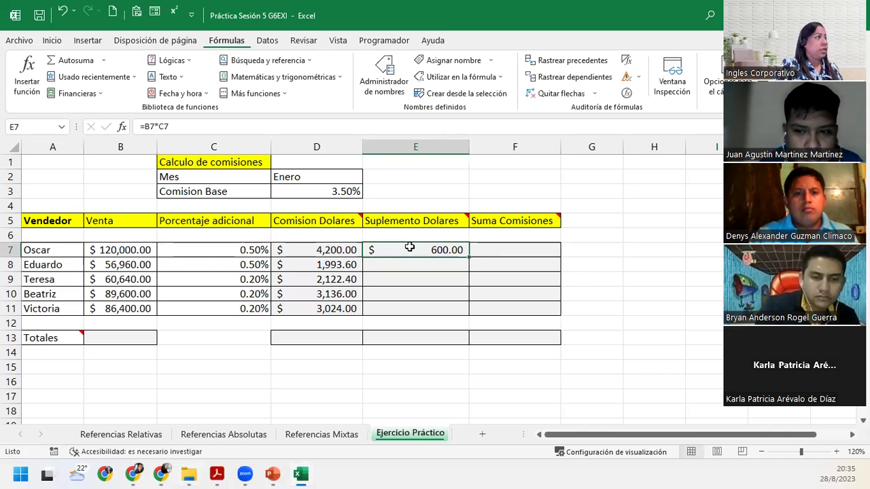
Copy the supplement formula down to E11 and verify the copied formulas, including Beatriz's.
double_click(470, 256)
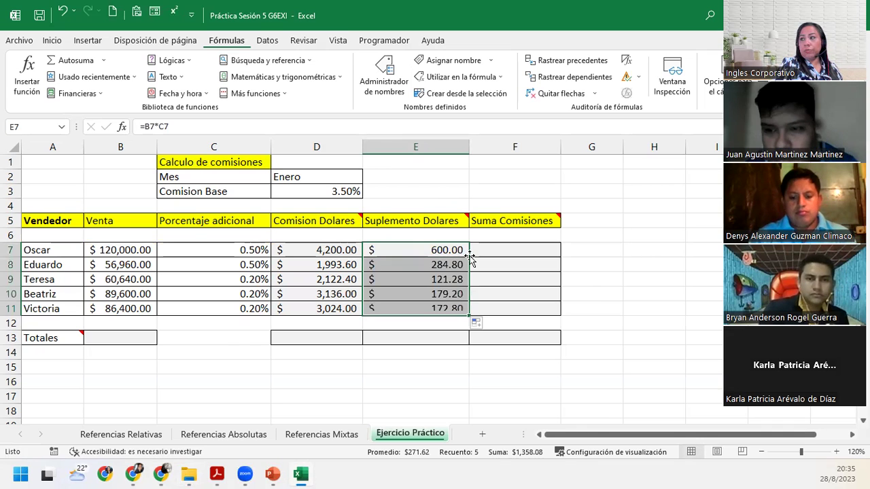
left_click(443, 295)
left_click(433, 309)
left_click(436, 292)
left_click(435, 279)
left_click(434, 265)
left_click(440, 250)
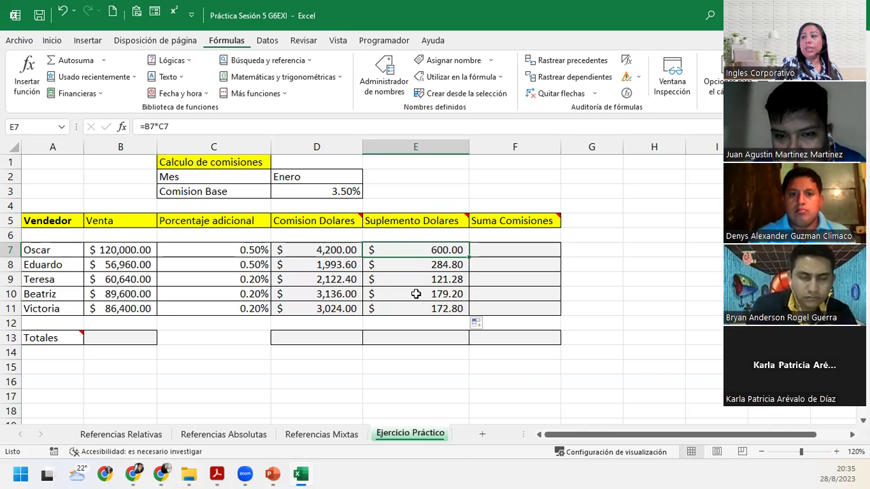
left_click(417, 294)
double_click(428, 293)
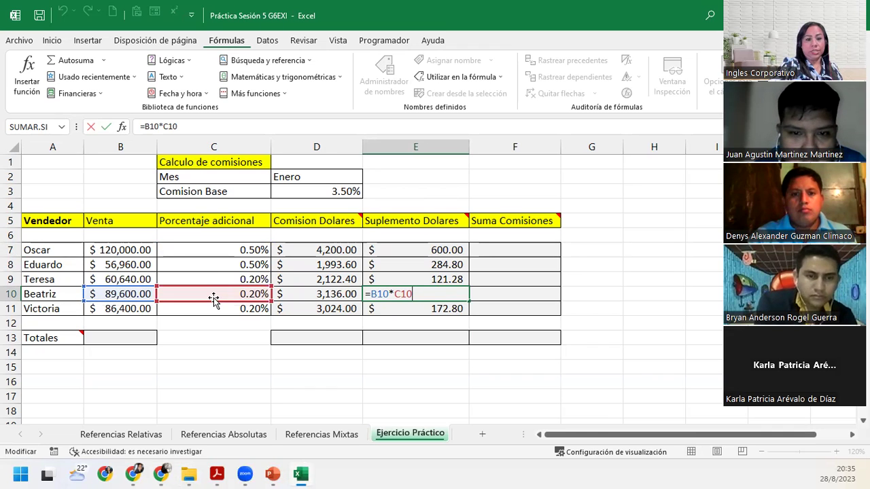
key("Return")
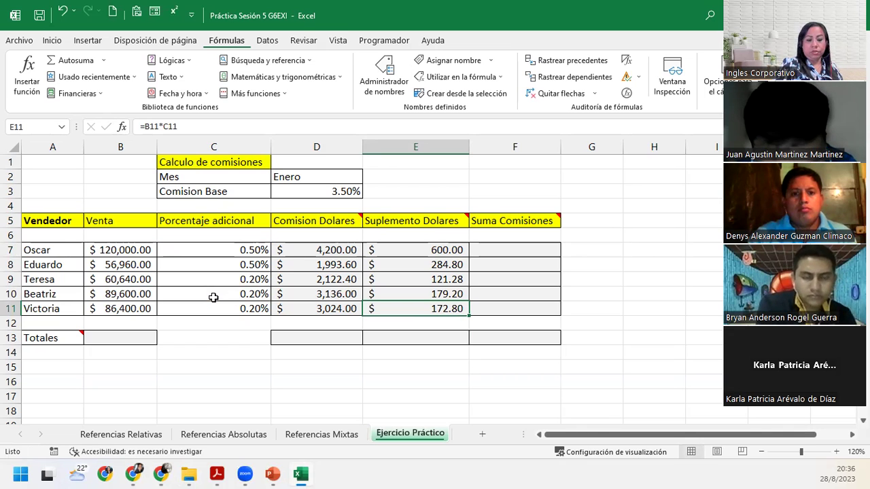
left_click(547, 260)
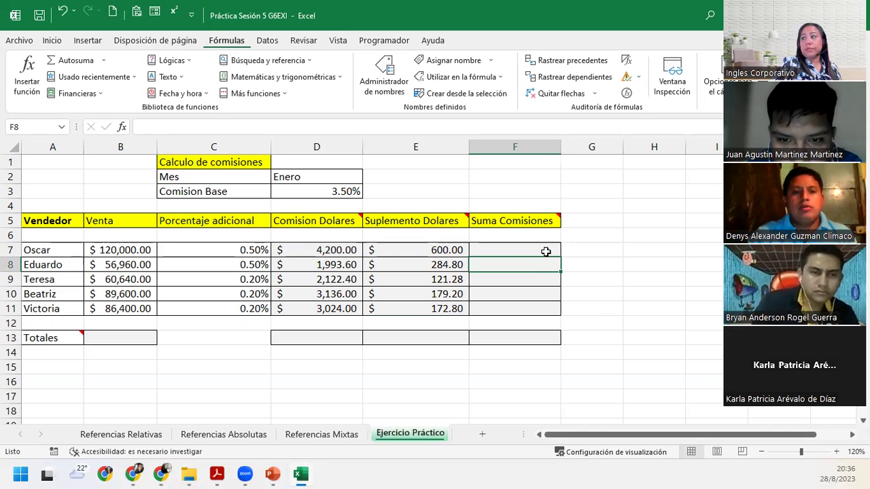
Enter =D7+E7 in F7 to add Oscar's commission and supplement.
left_click(546, 249)
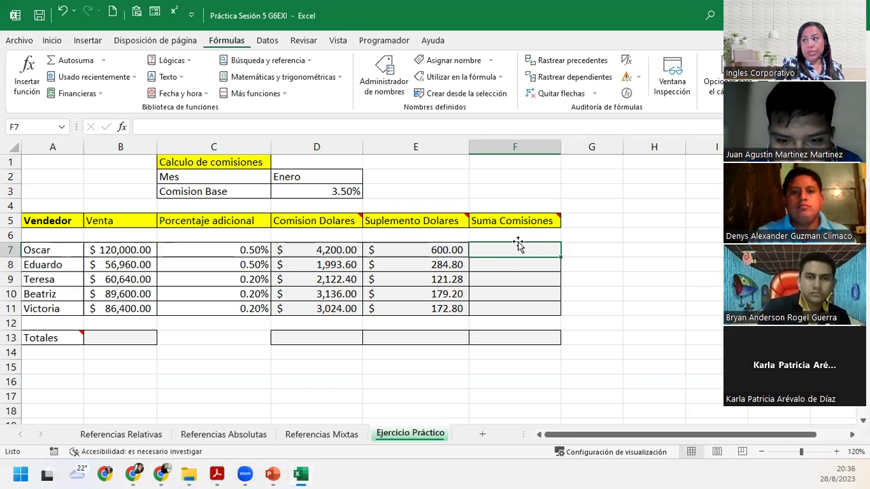
mouse_move(500, 219)
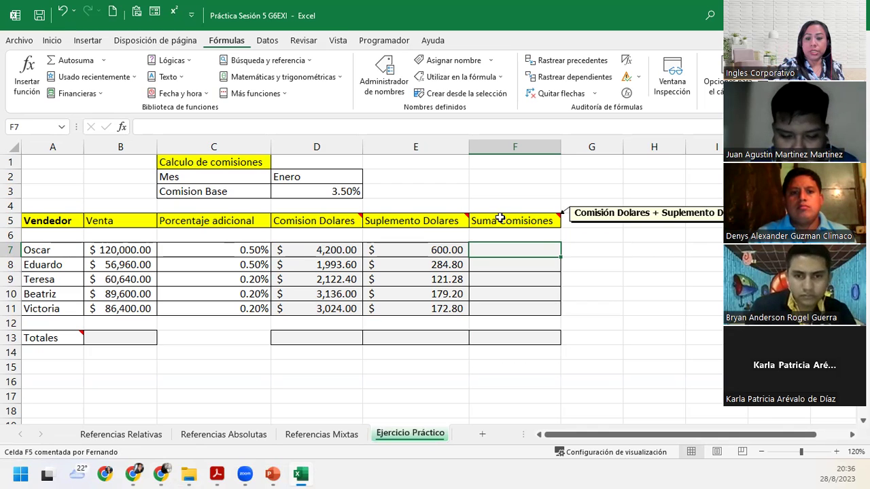
type("=")
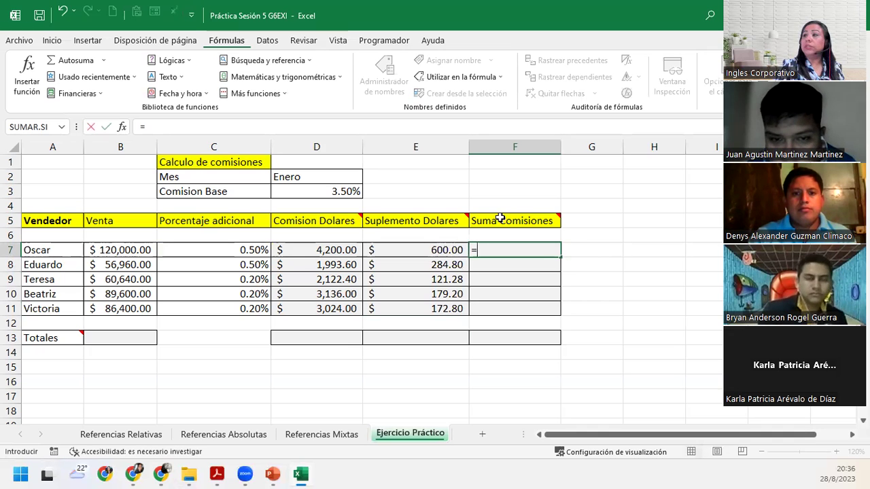
left_click(315, 255)
type("+")
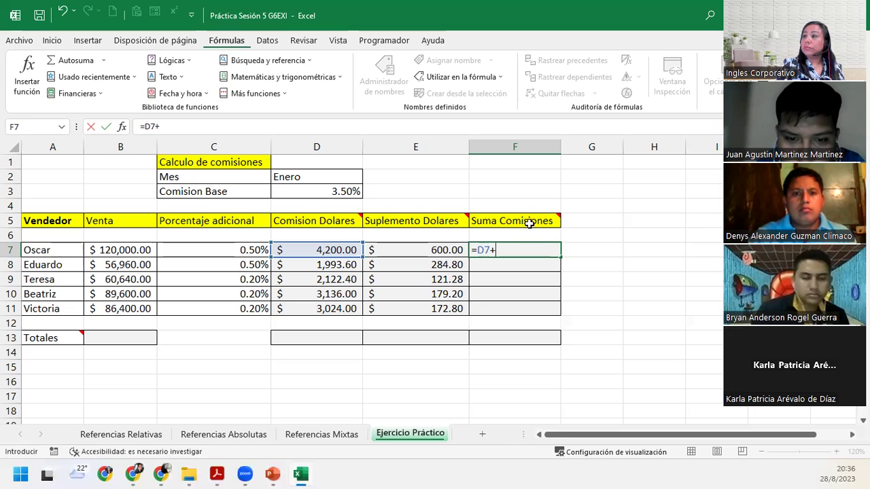
mouse_move(528, 216)
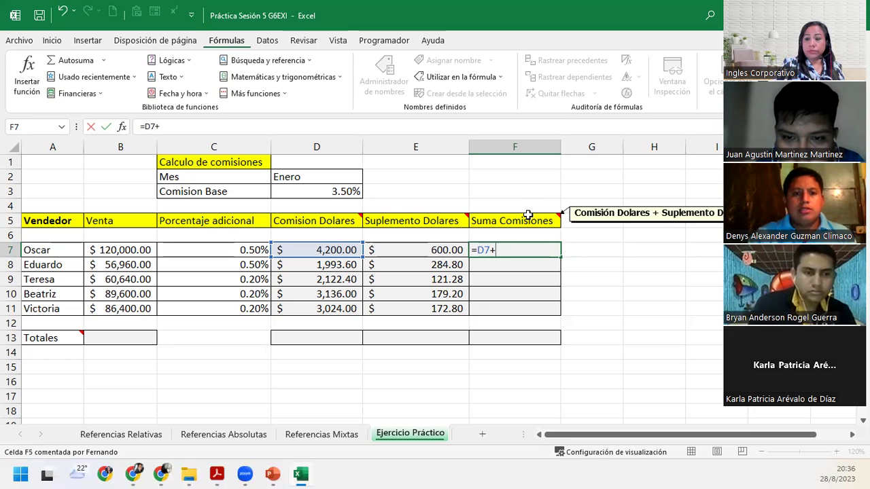
left_click(419, 249)
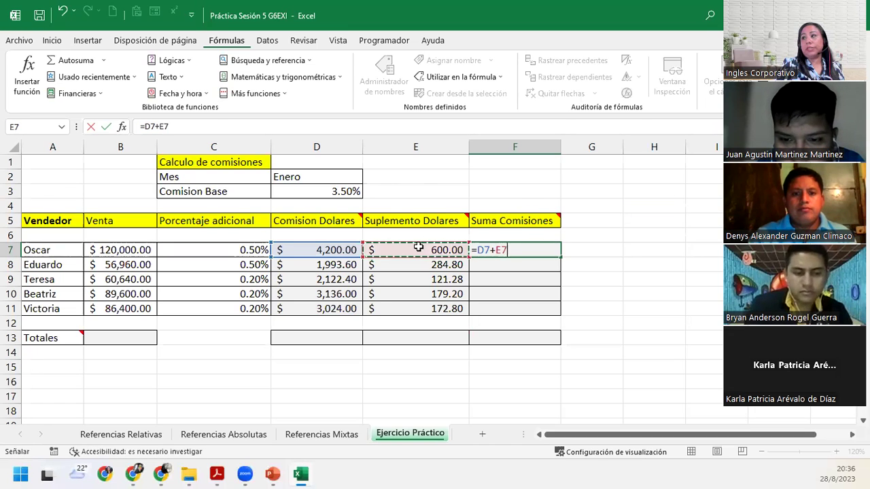
left_click(529, 248)
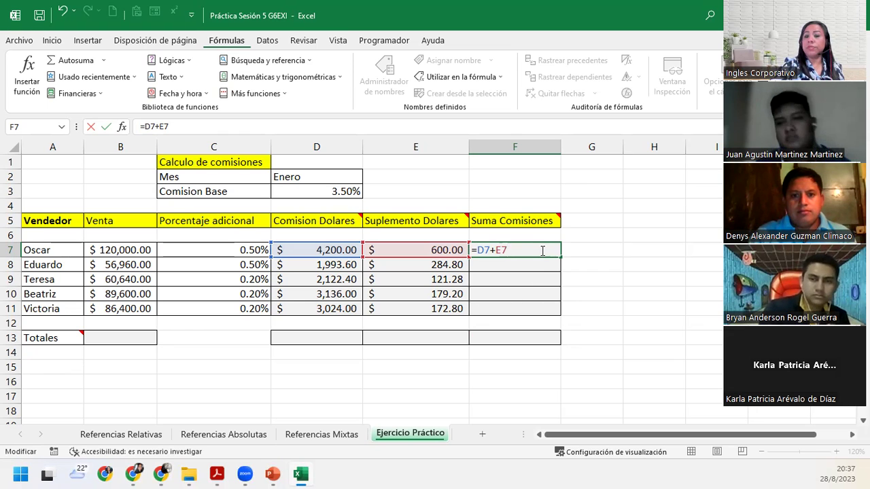
key("Return")
Copy the Suma Comisiones formula down through F11 for all five sellers.
left_click(547, 250)
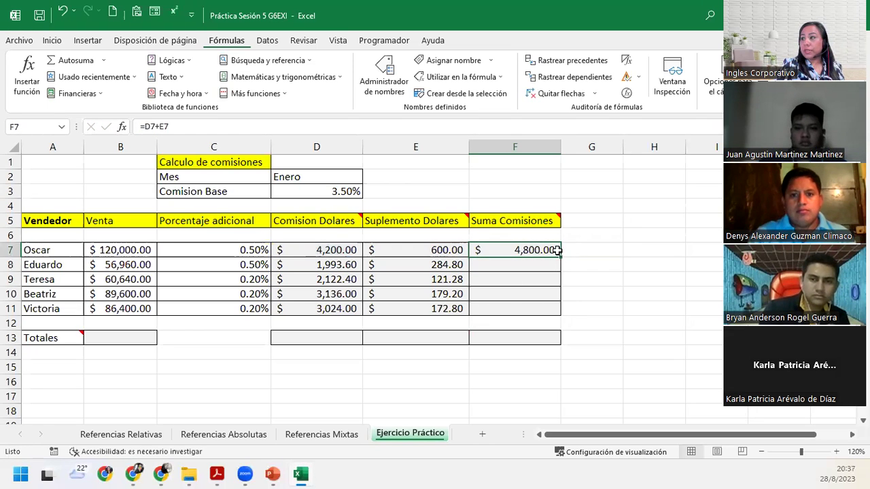
double_click(556, 251)
left_click(520, 308)
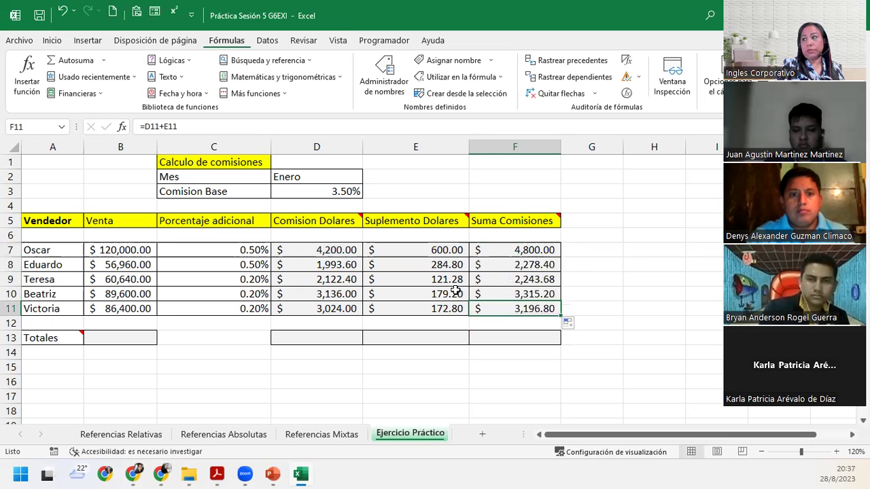
left_click(113, 339)
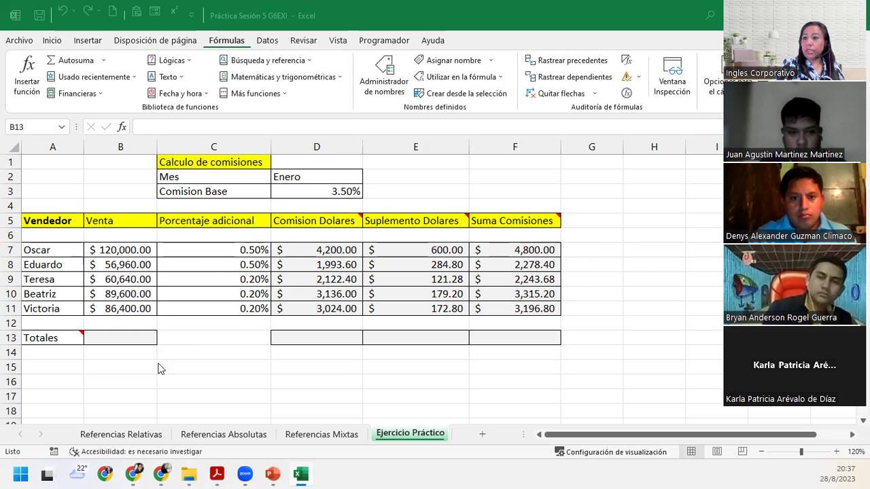
AutoSum B7:B11 in B13 for the $413,600.00 Venta total.
left_click(94, 339)
mouse_move(80, 333)
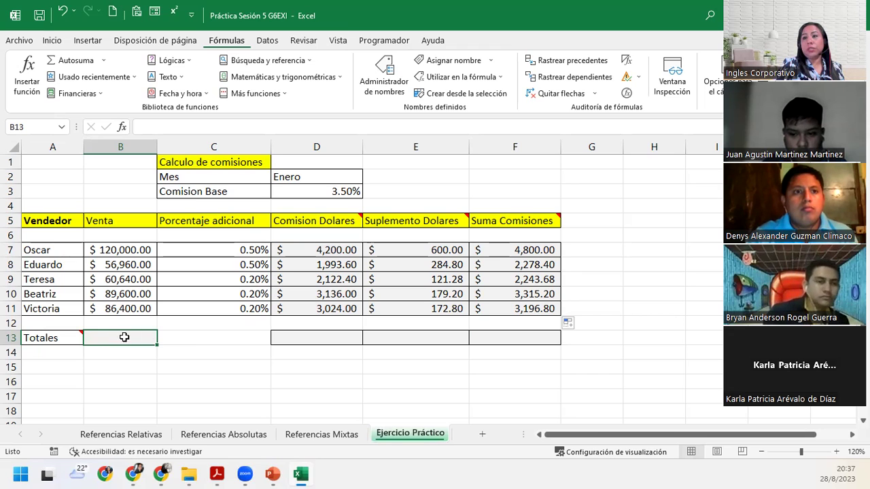
left_click(99, 61)
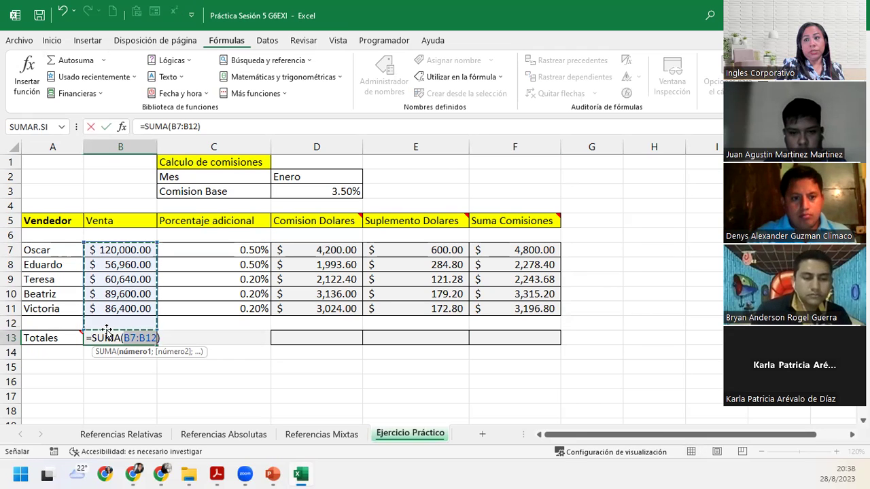
left_click_drag(111, 250, 119, 304)
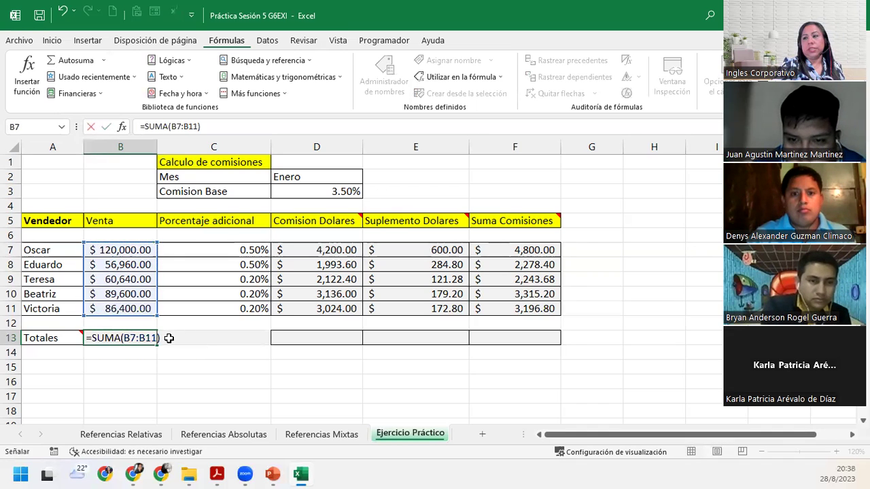
key("Return")
AutoSum D7:D11 in D13 and extend it across E13 and F13.
left_click(302, 335)
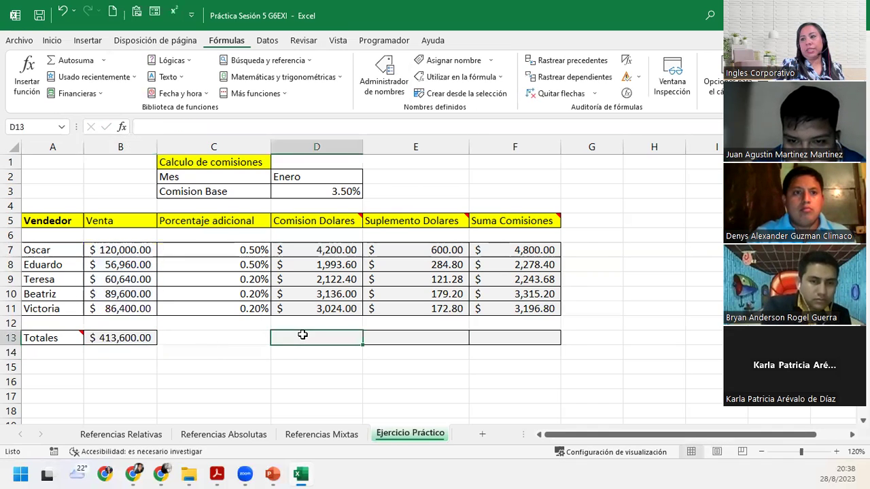
left_click(70, 60)
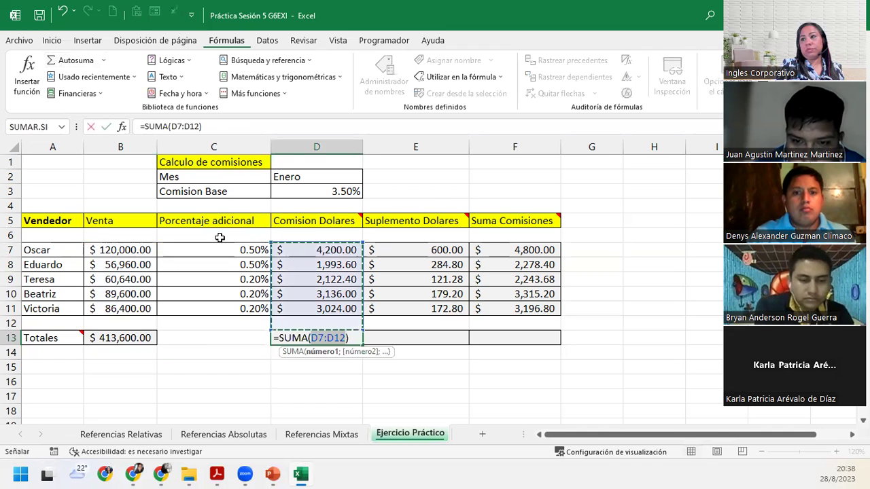
left_click_drag(333, 250, 348, 305)
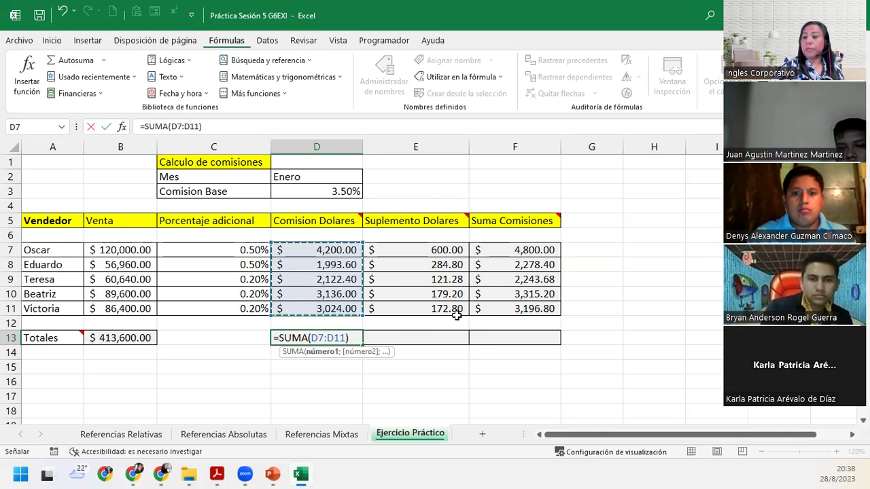
key("Return")
left_click(354, 340)
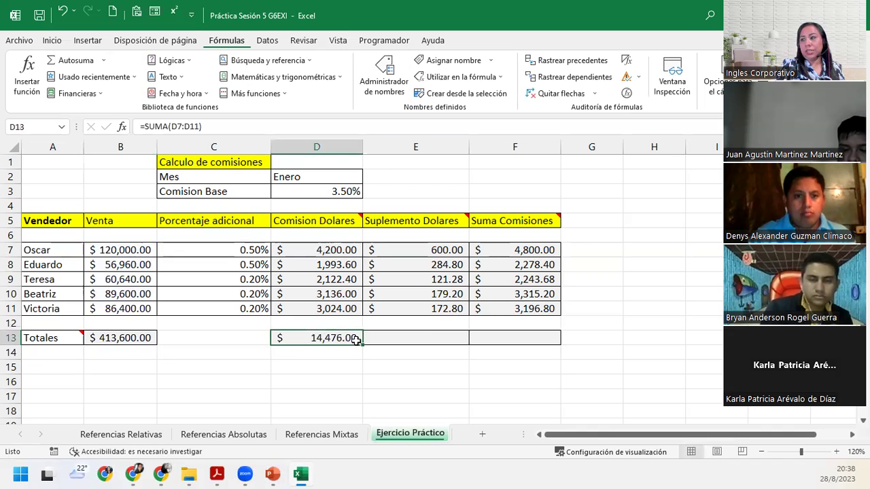
left_click_drag(356, 341, 519, 345)
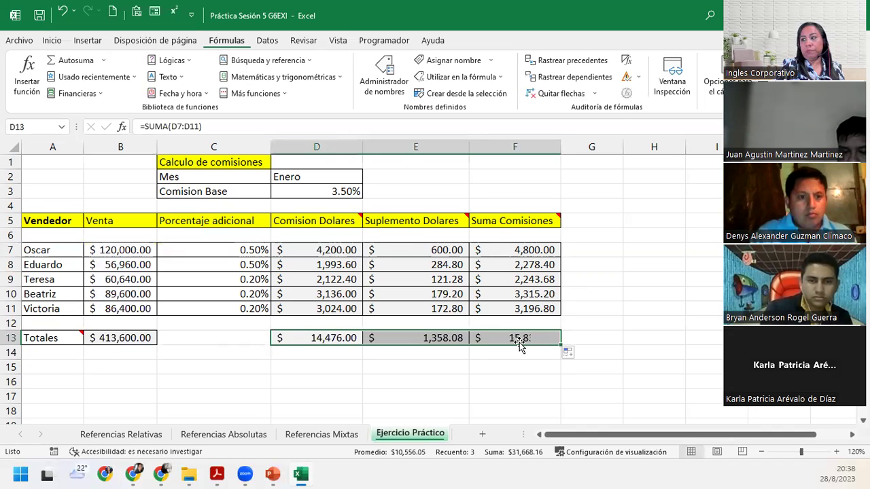
left_click(367, 351)
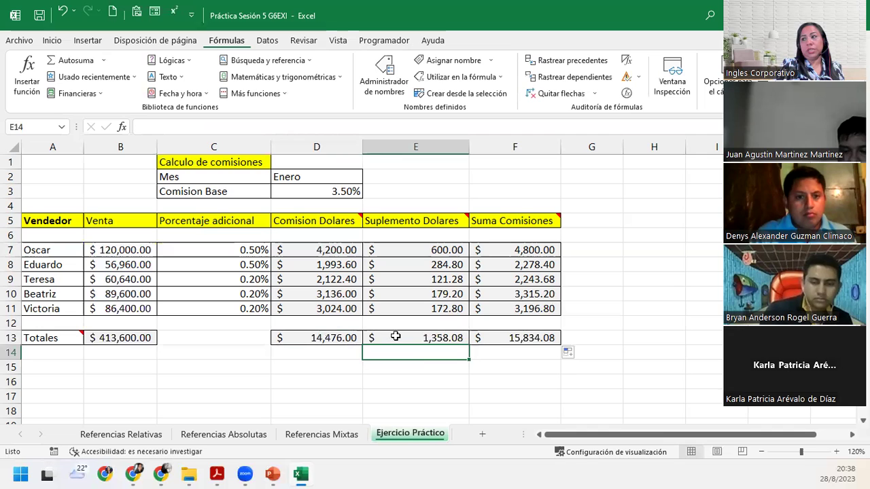
left_click(396, 336)
left_click(491, 334)
left_click(322, 369)
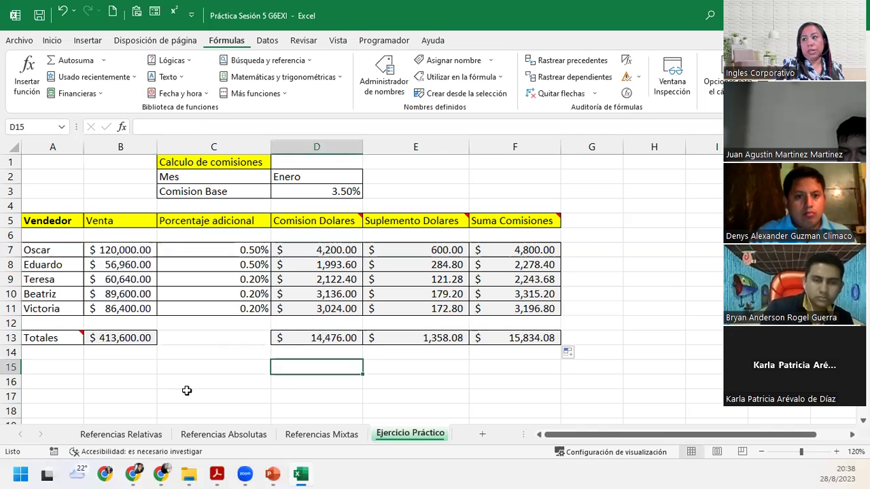
left_click(186, 365)
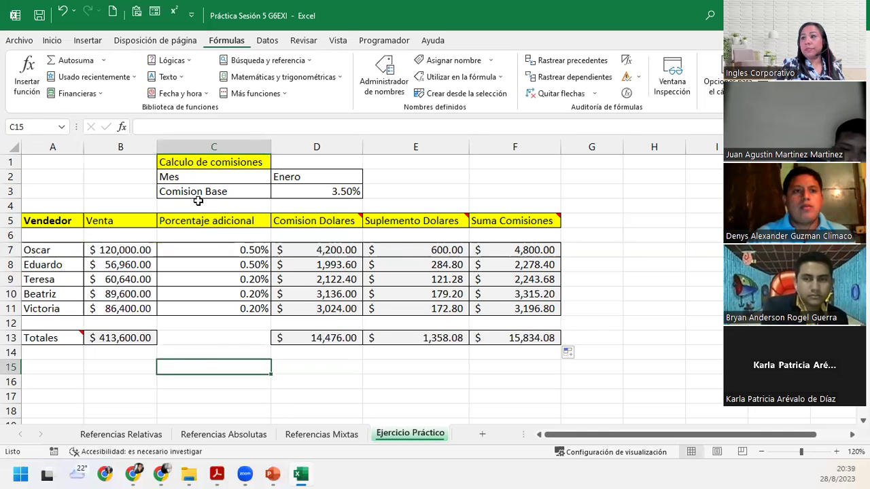
Switch to the Práctica2 Sesión 5 G6EXI workbook showing Electrodomesticos El Chispazo.
left_click(135, 174)
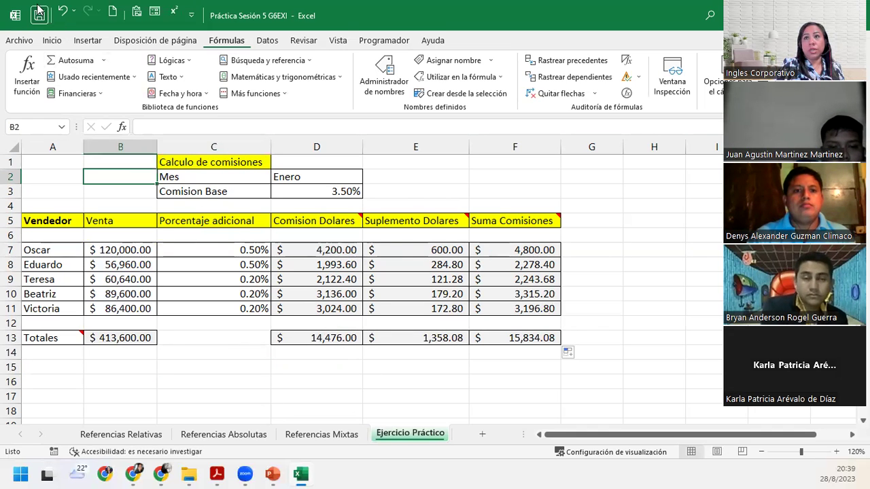
left_click(192, 473)
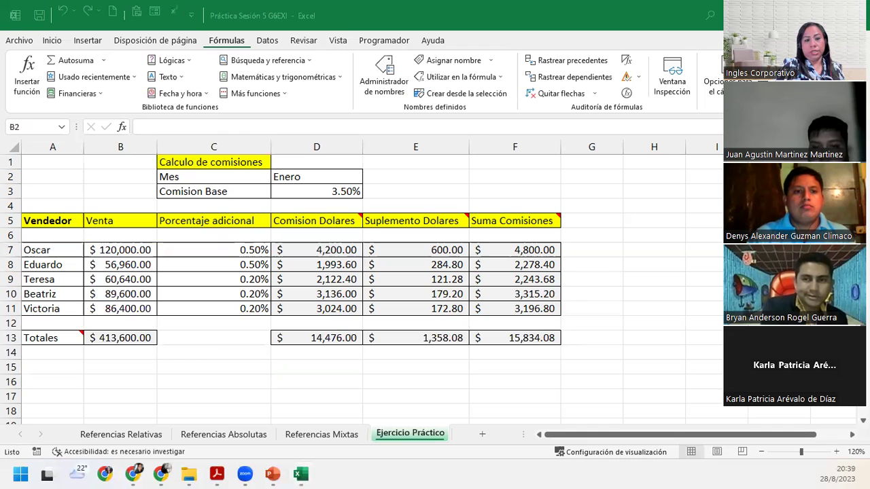
key("alt+Tab")
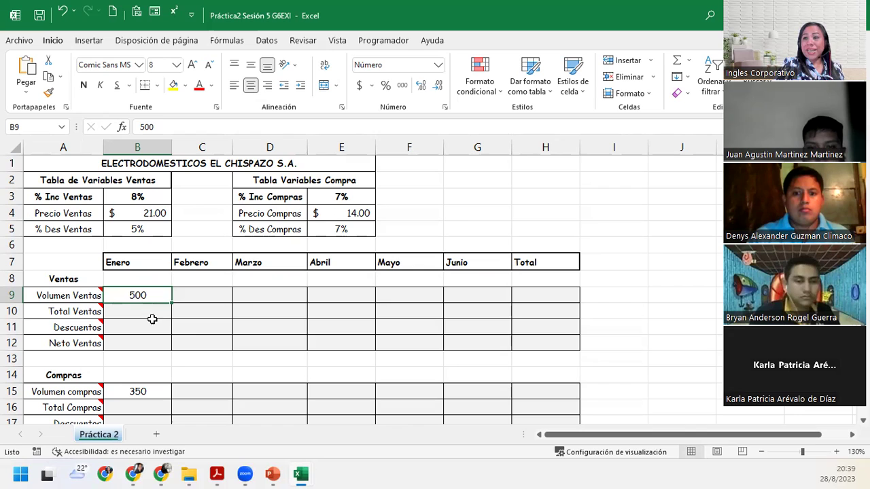
left_click(201, 297)
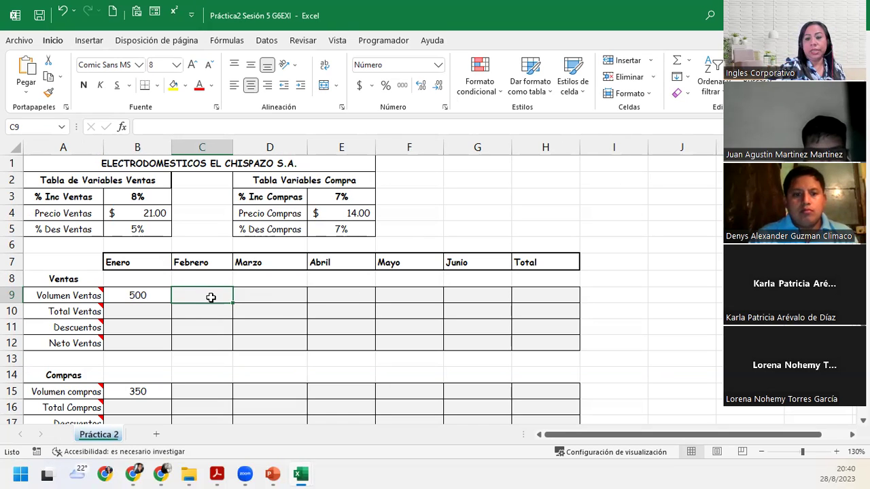
Enter =B9+(B9*$B$3) in C9 so February's sales volume rises 8% to 540.
type("=")
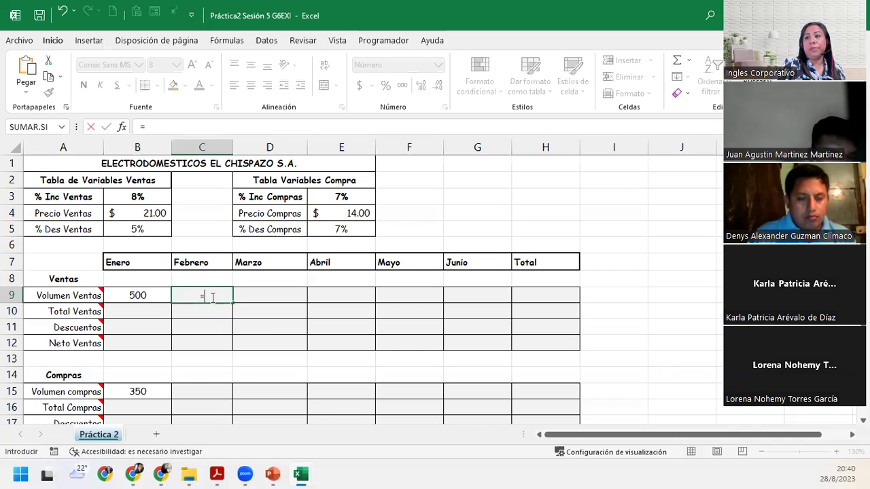
left_click(140, 296)
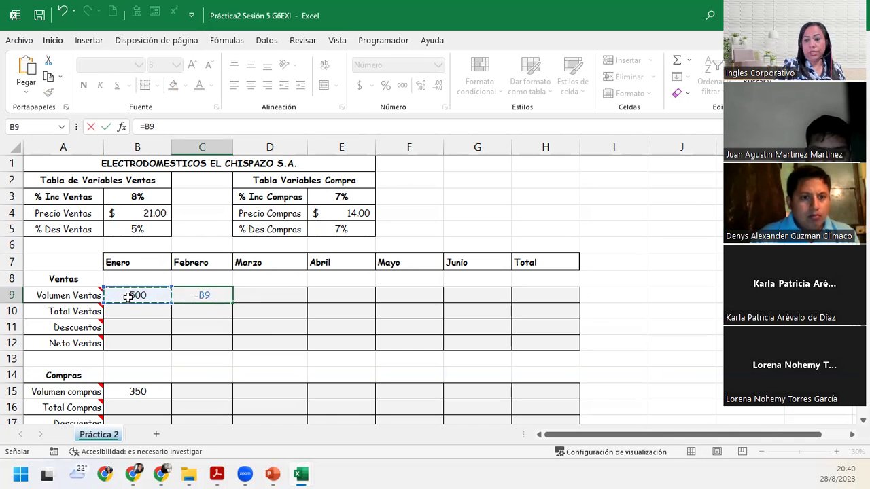
type("*")
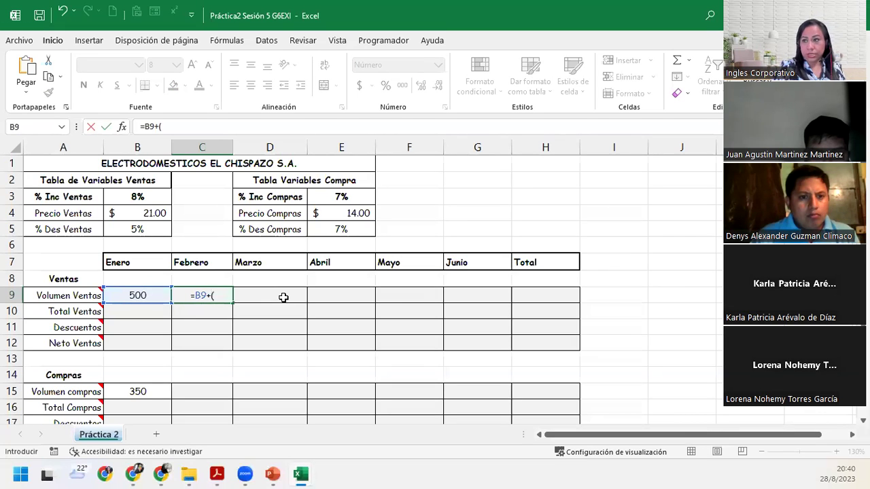
left_click(155, 291)
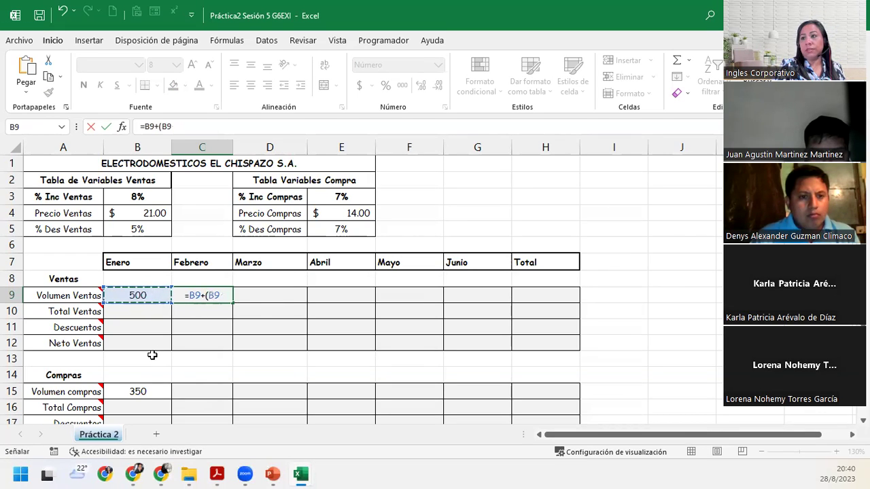
type("*")
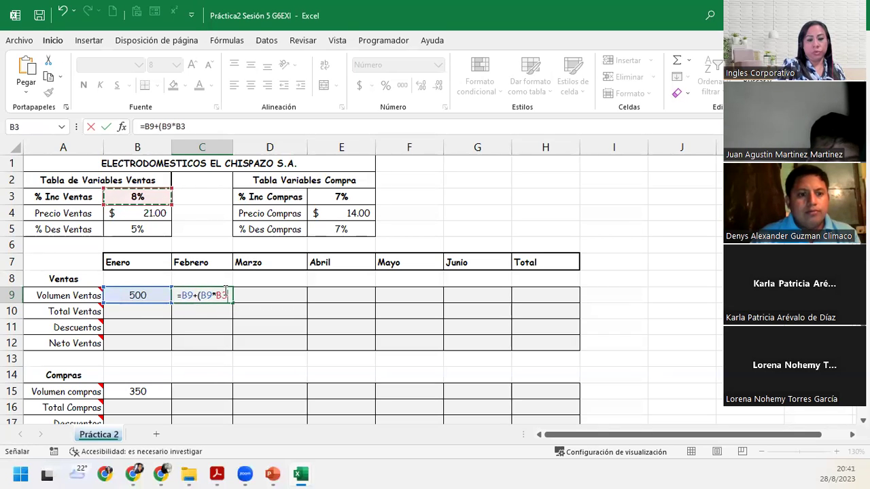
key("F4")
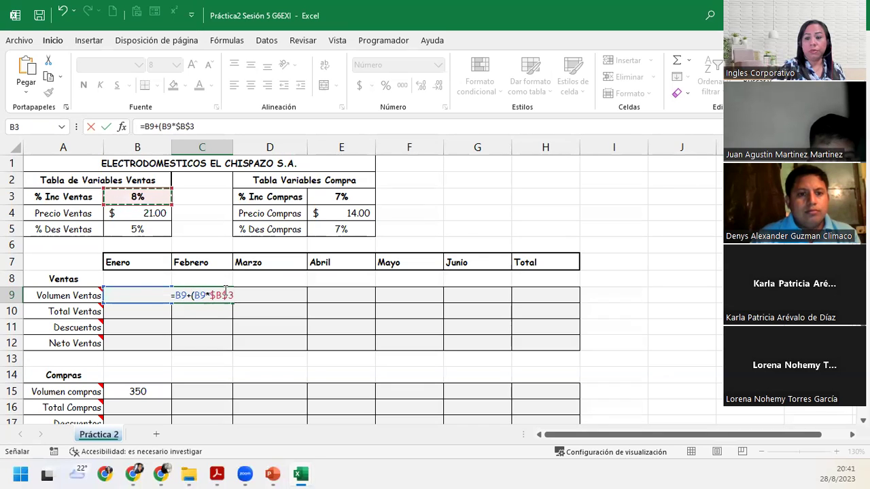
type(")")
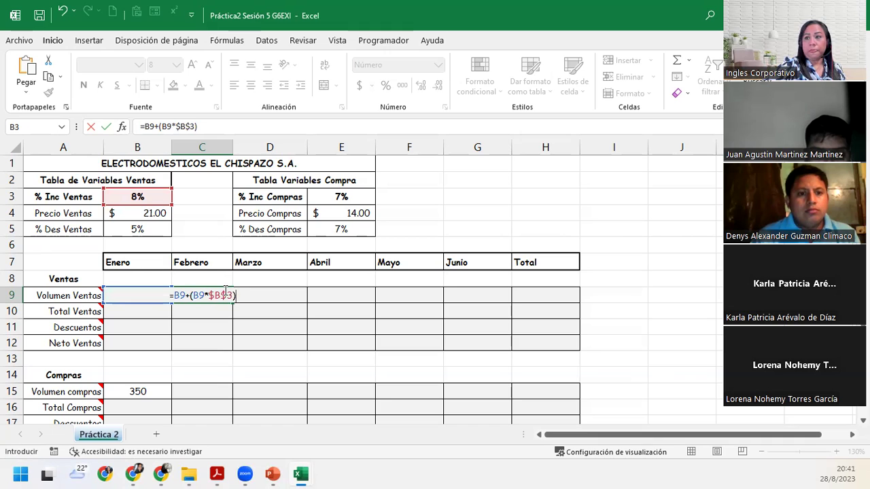
key("Return")
left_click(195, 297)
mouse_move(63, 295)
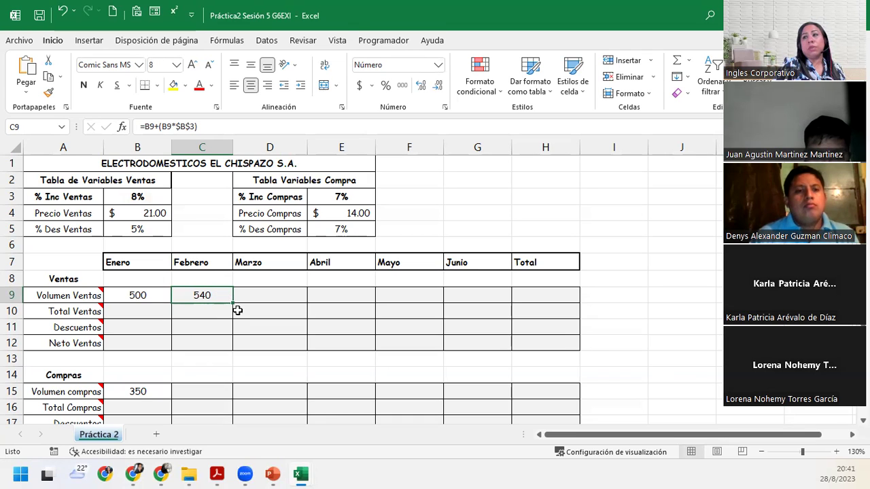
Copy the growth formula across to May and review the March, April and May formulas.
left_click_drag(234, 303, 571, 303)
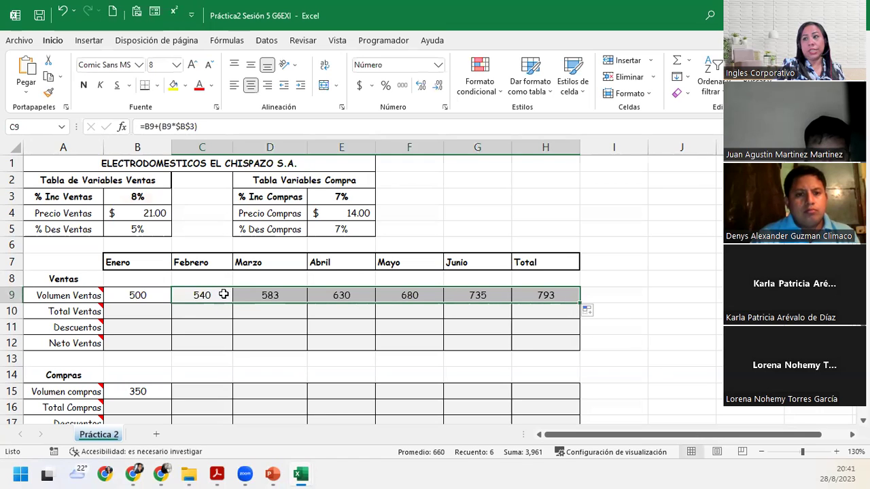
left_click(253, 294)
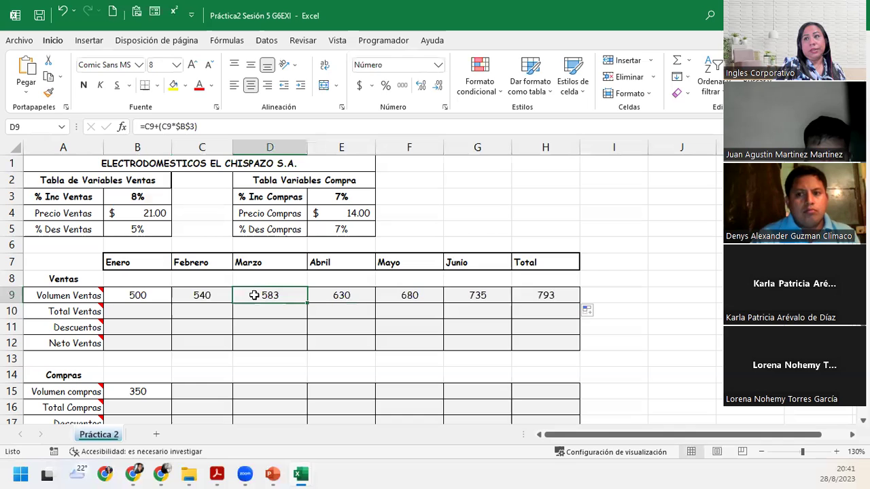
double_click(256, 294)
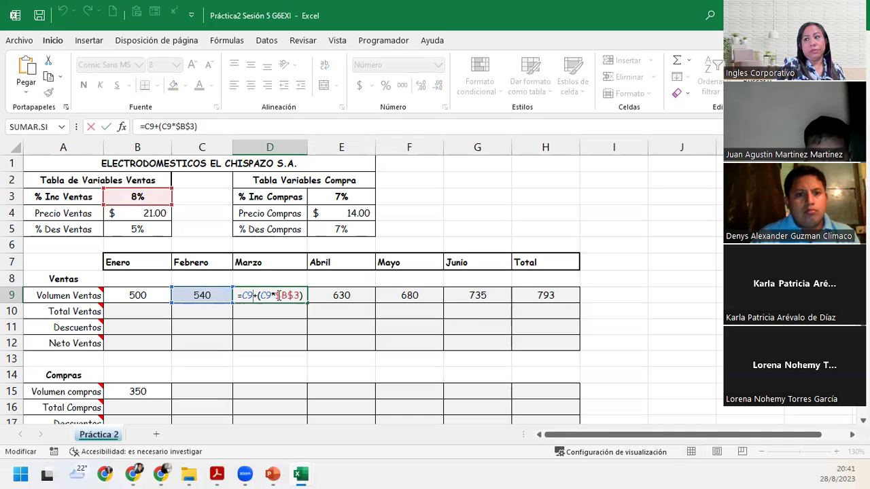
left_click(337, 293)
double_click(340, 294)
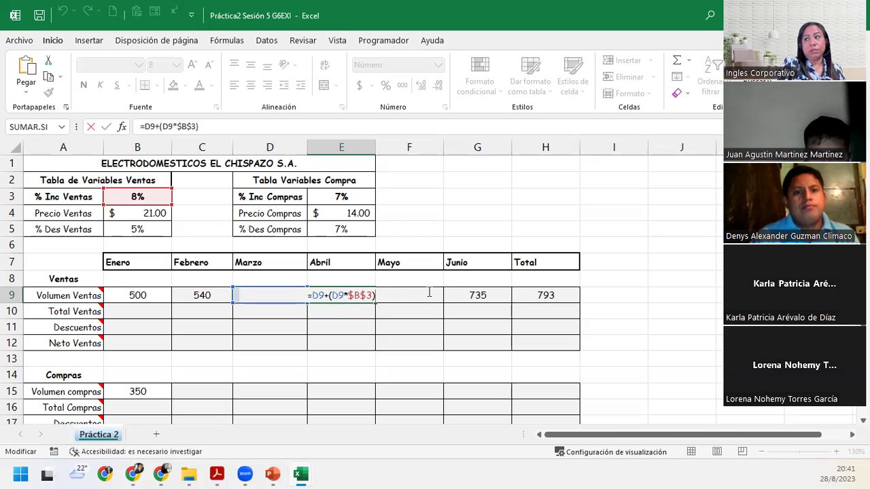
left_click(436, 341)
left_click(410, 296)
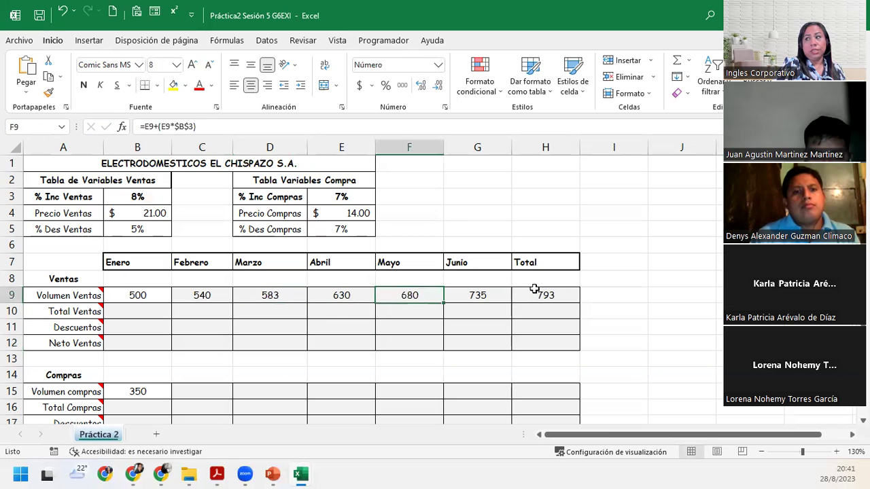
Replace H9's existing Total formula by starting a new =sum.
double_click(549, 303)
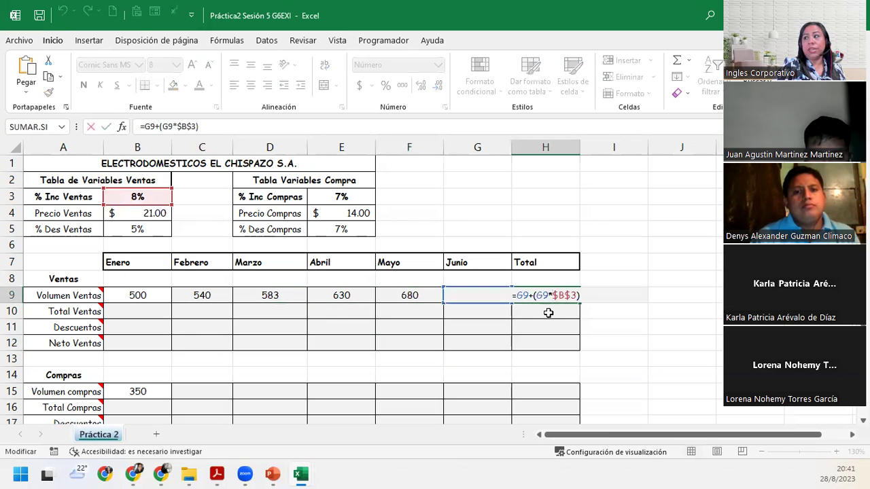
left_click_drag(590, 295, 514, 293)
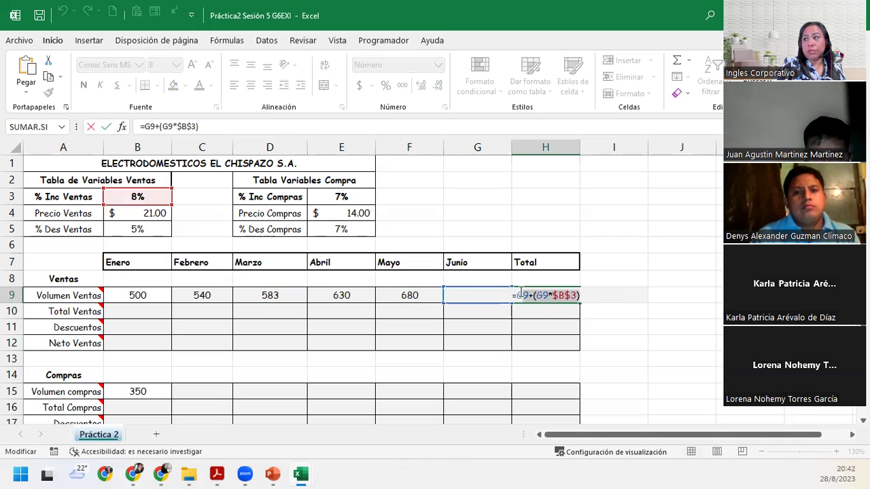
type("=sum")
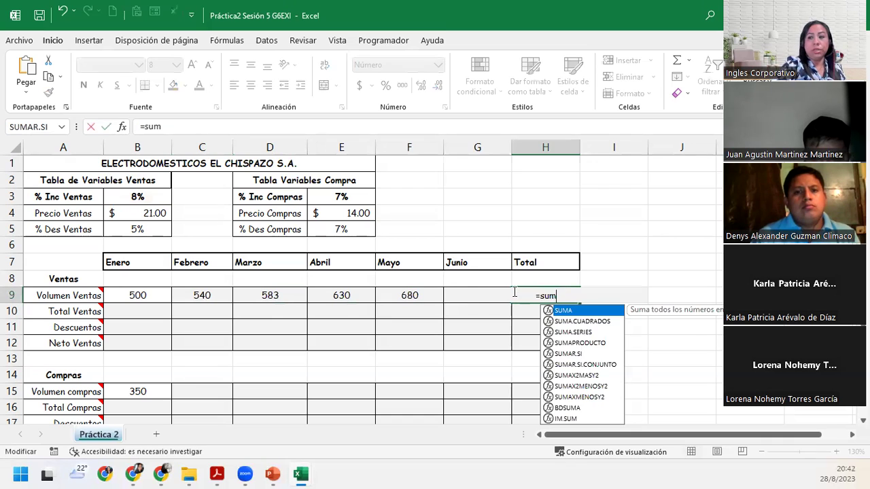
Sum B9:G9 in H9 for a 3,668 sales-volume total.
key("Tab")
left_click_drag(159, 295, 497, 297)
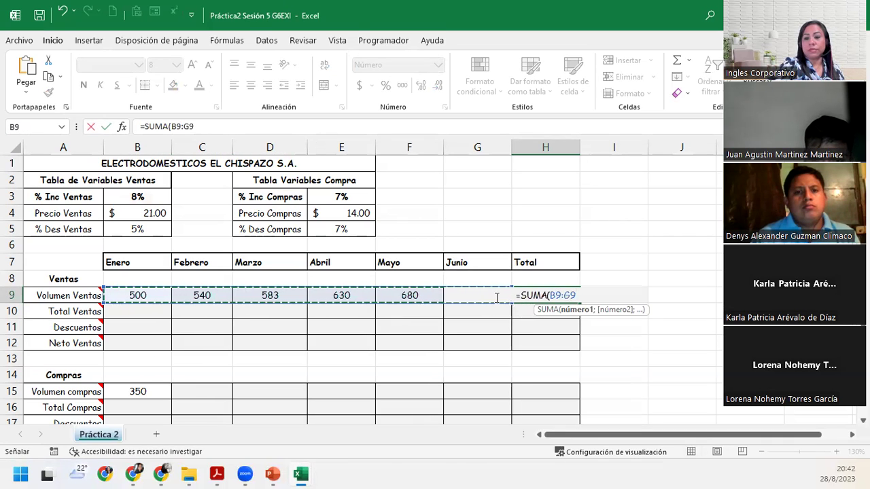
key("Return")
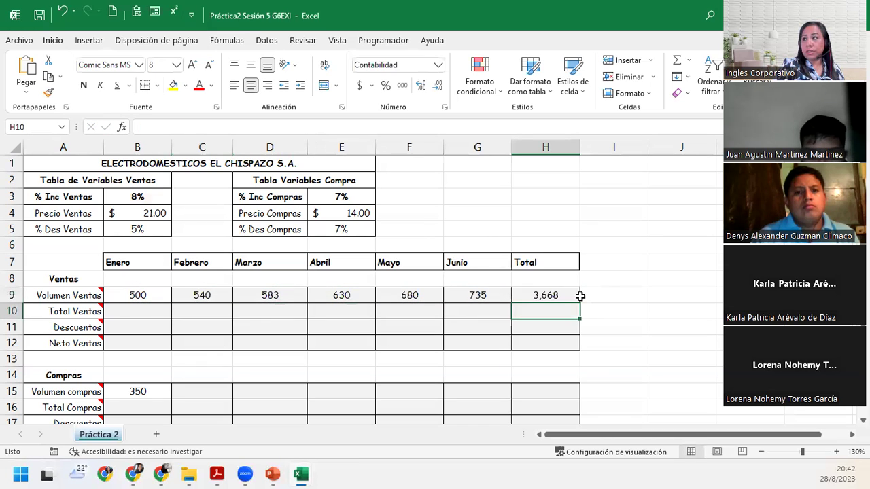
double_click(571, 293)
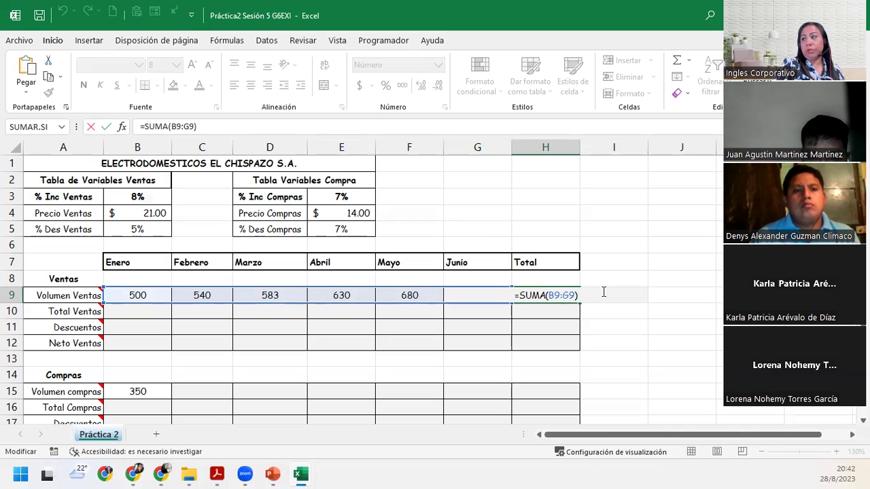
key("Return")
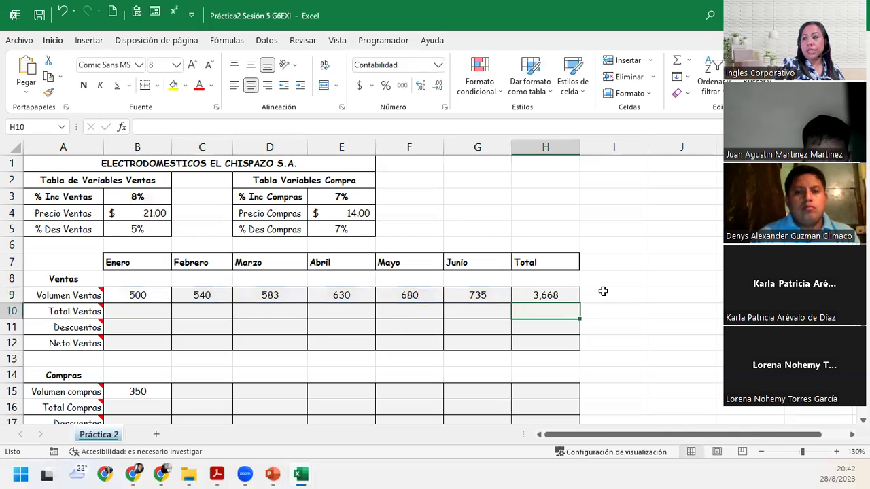
Copy the H9 sum down through H12 and check the copies.
left_click(558, 295)
left_click_drag(580, 320, 576, 343)
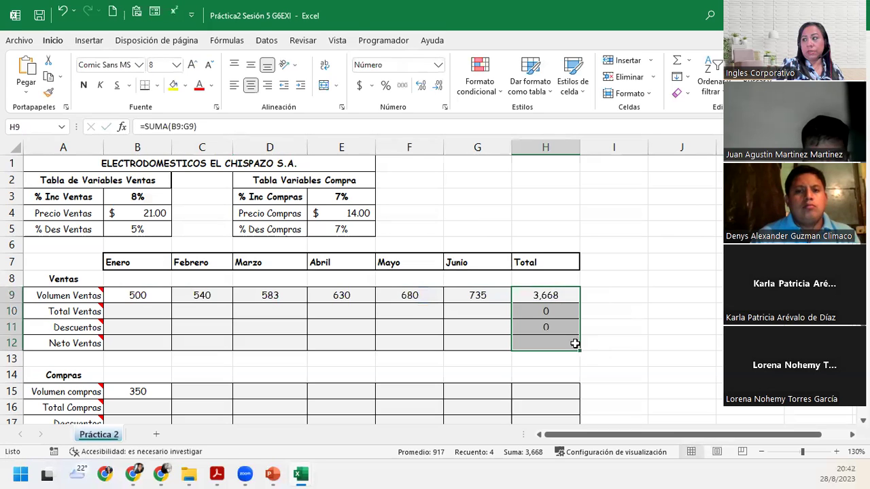
left_click(571, 343)
left_click(550, 327)
left_click(552, 311)
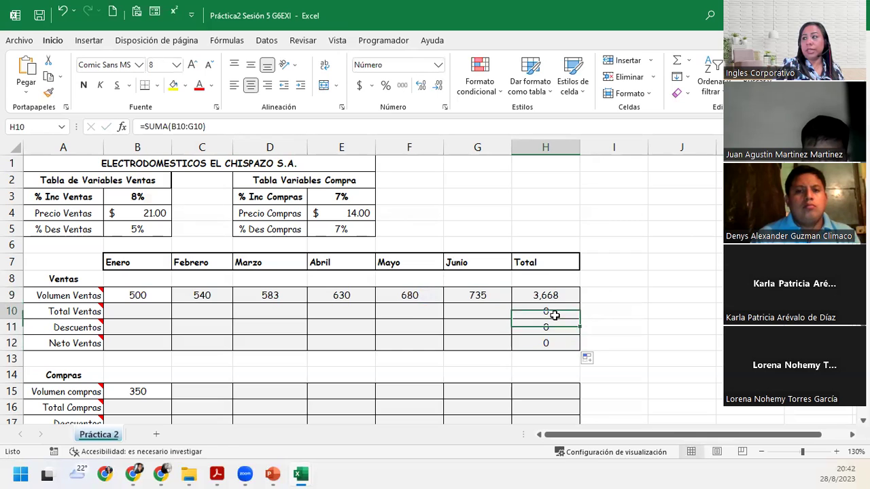
left_click(122, 311)
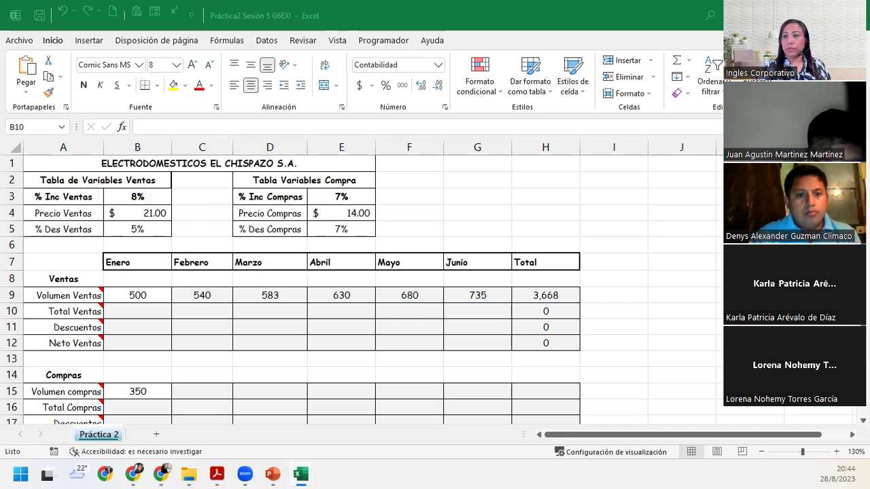
left_click(122, 313)
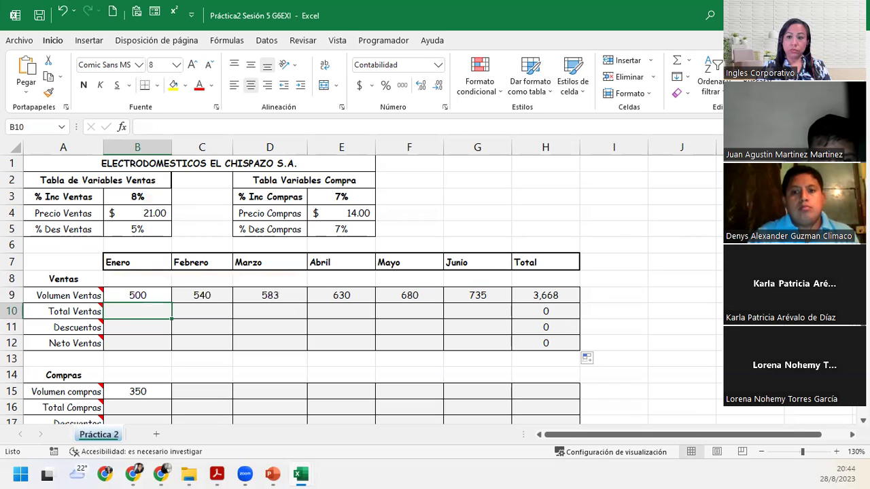
key("alt+Tab")
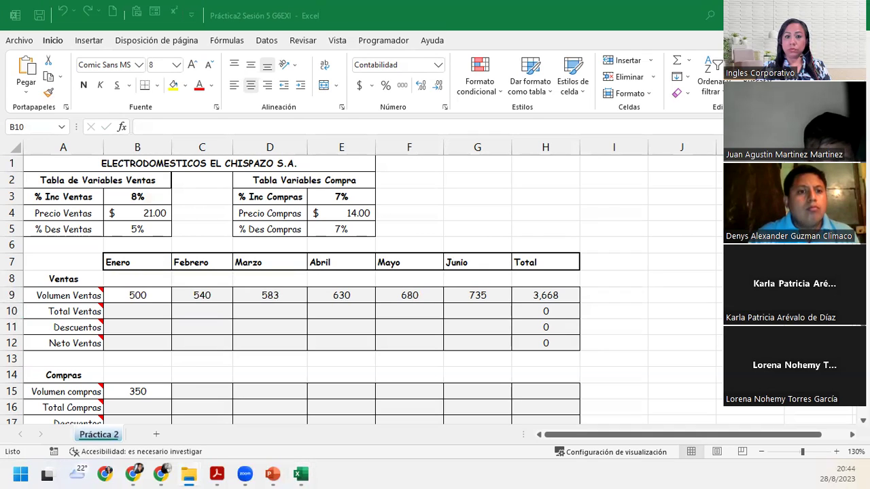
key("alt+Tab")
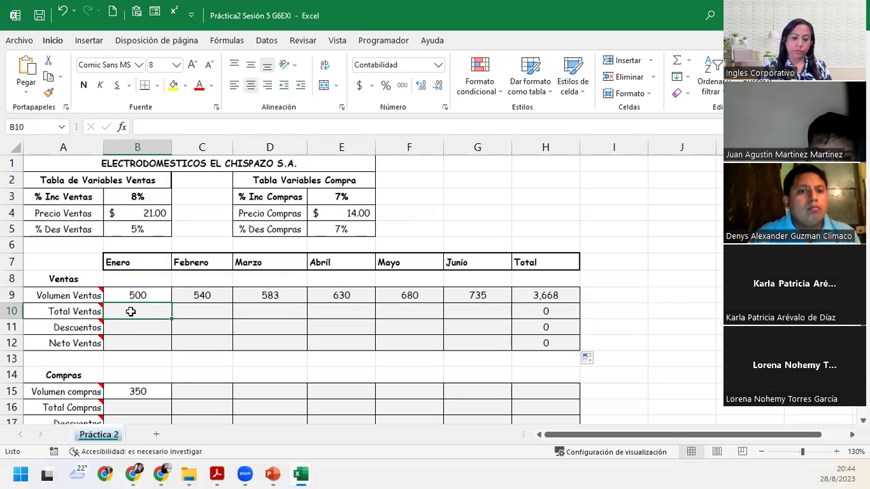
Enter =B9*$B$4 in B10 for January's Total Ventas of $10,500.00.
type("=")
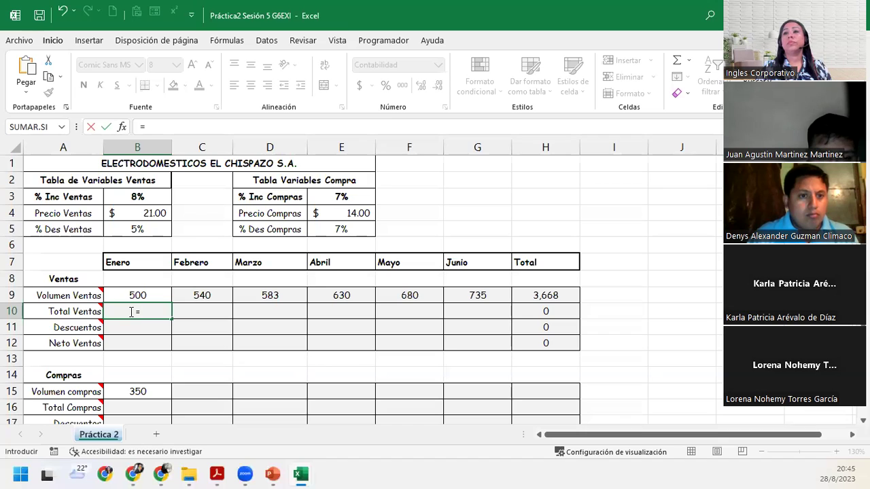
left_click(131, 296)
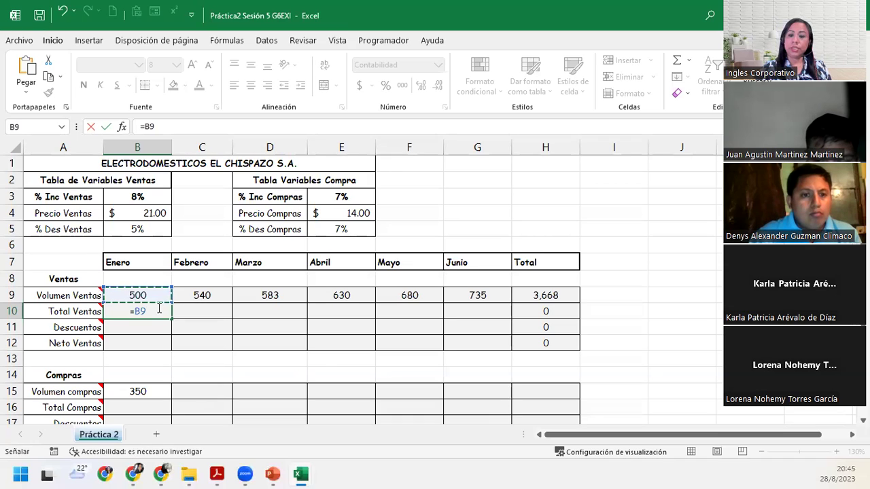
type("*")
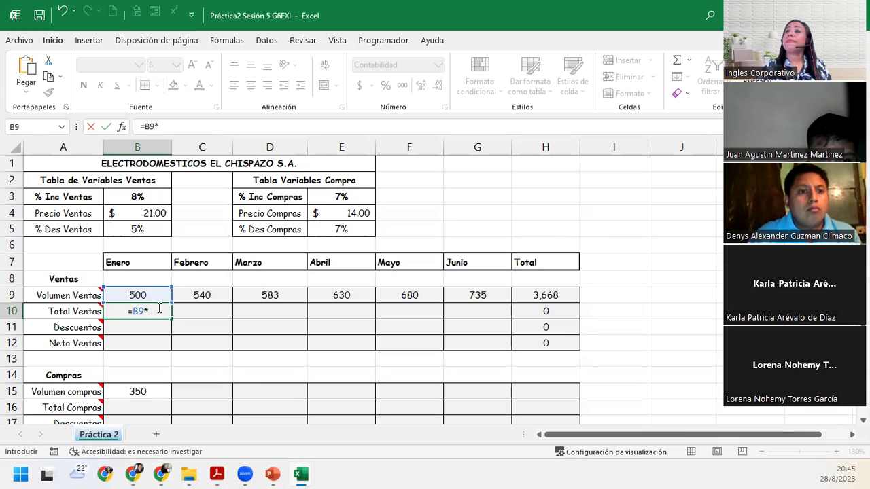
left_click(140, 210)
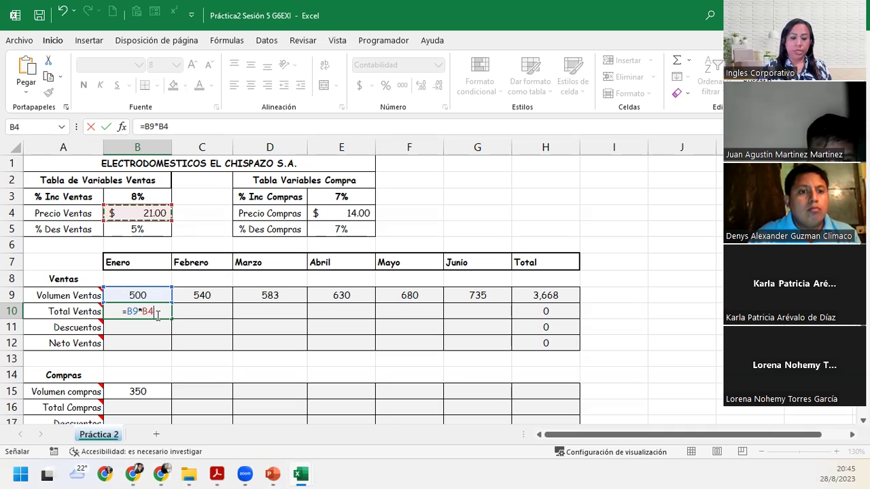
key("F4")
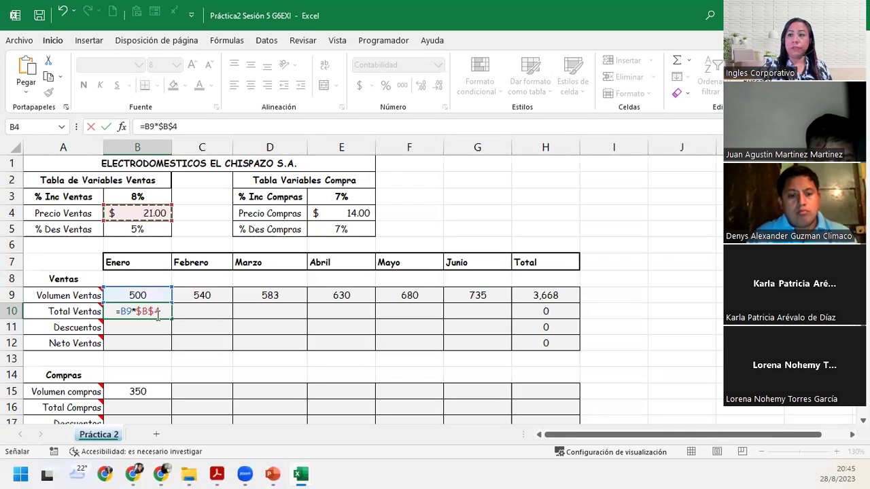
key("Return")
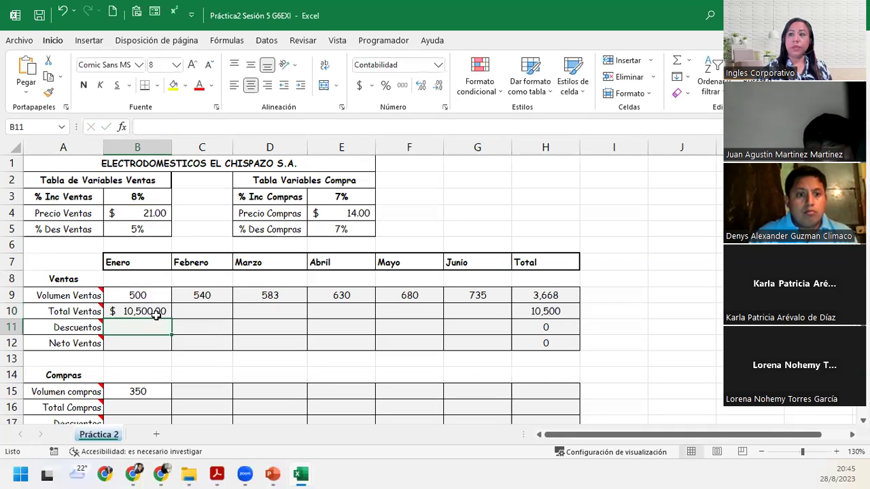
left_click(157, 314)
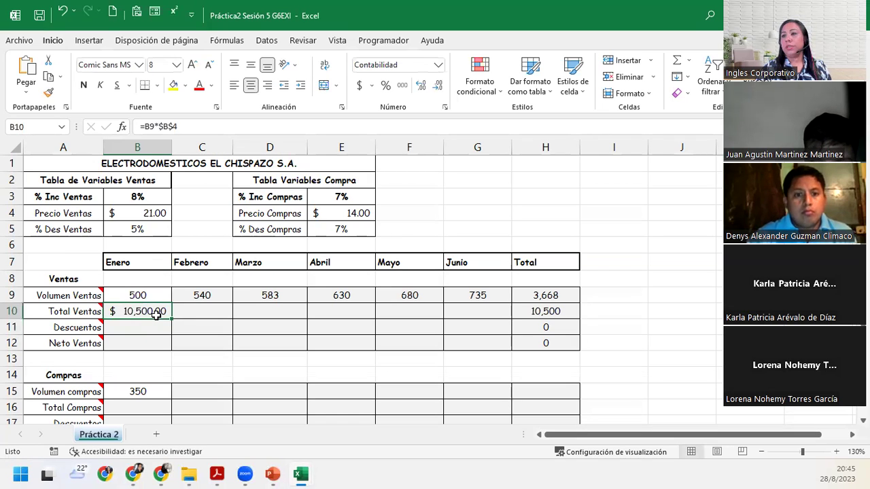
Fill the Total Ventas formula from Enero through Junio so H10 totals 77,027.
left_click_drag(173, 321, 506, 316)
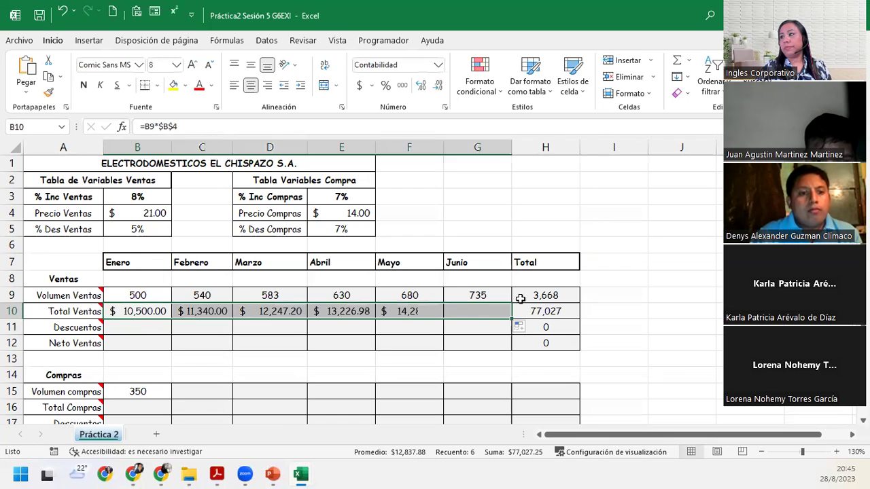
left_click(130, 326)
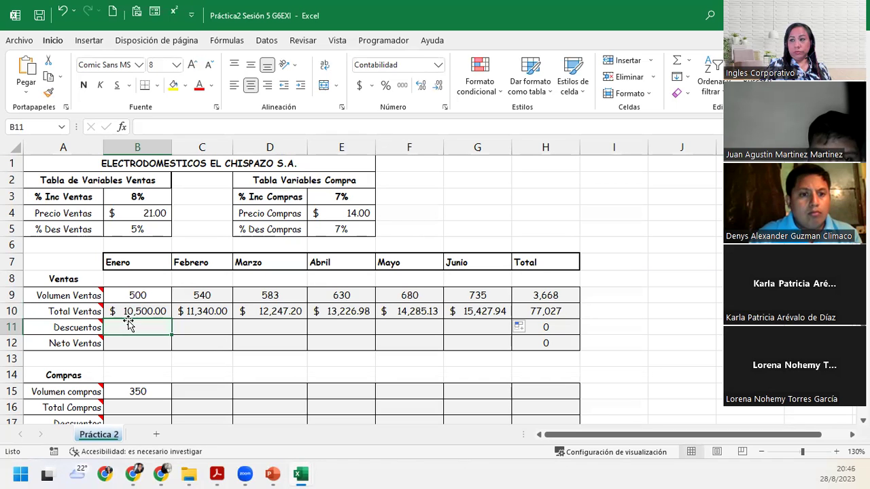
Change the worksheet zoom to 140% and scroll back up to the table.
left_click(761, 453)
left_click(761, 453)
left_click(761, 452)
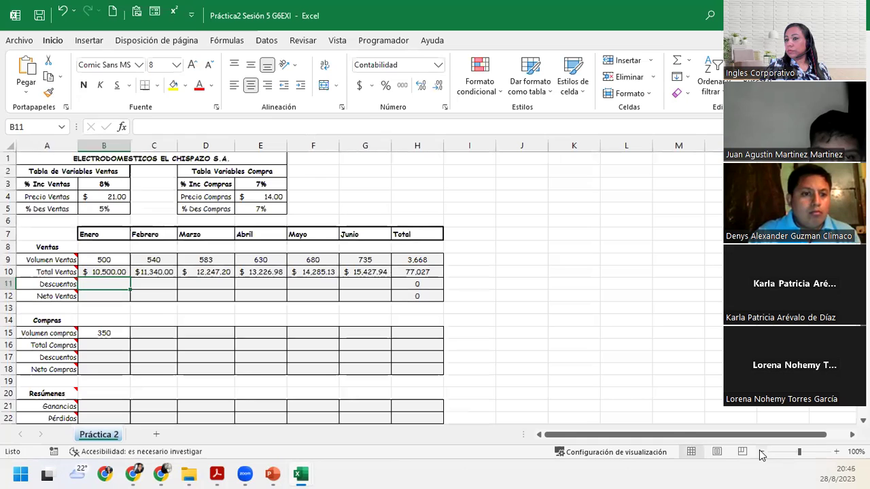
scroll(226, 371, "down", 1)
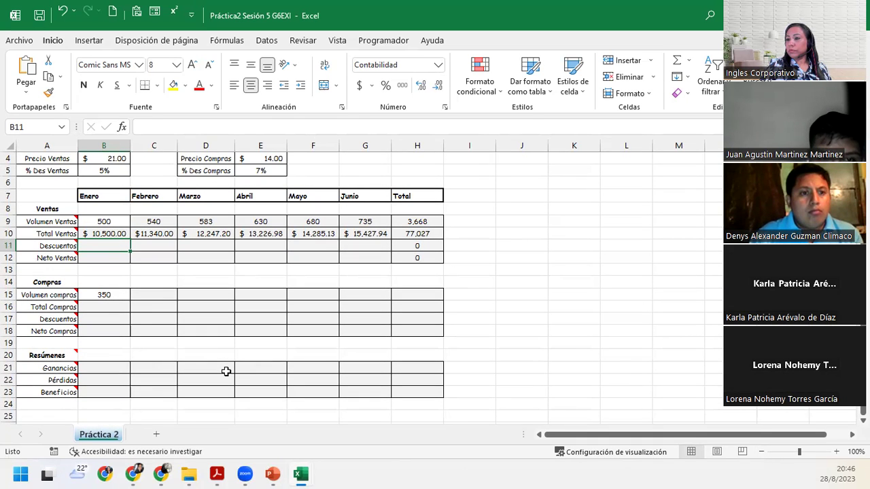
scroll(226, 371, "up", 1)
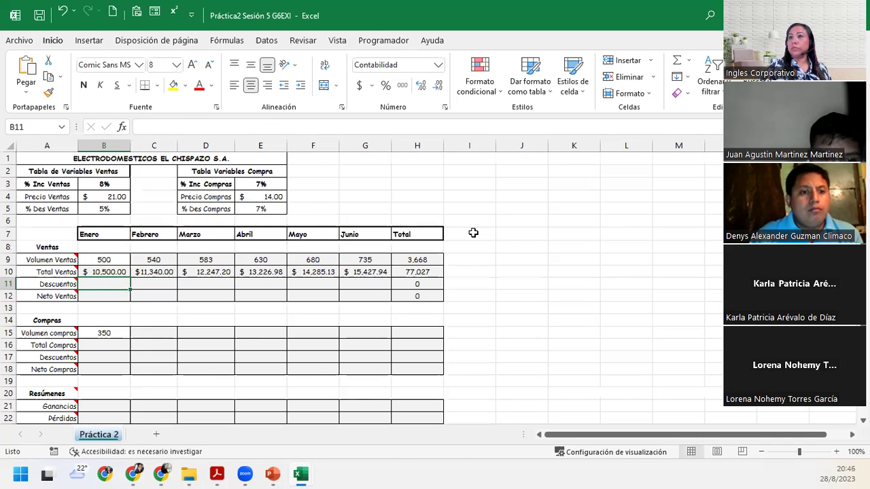
scroll(466, 232, "down", 4)
scroll(465, 232, "up", 4)
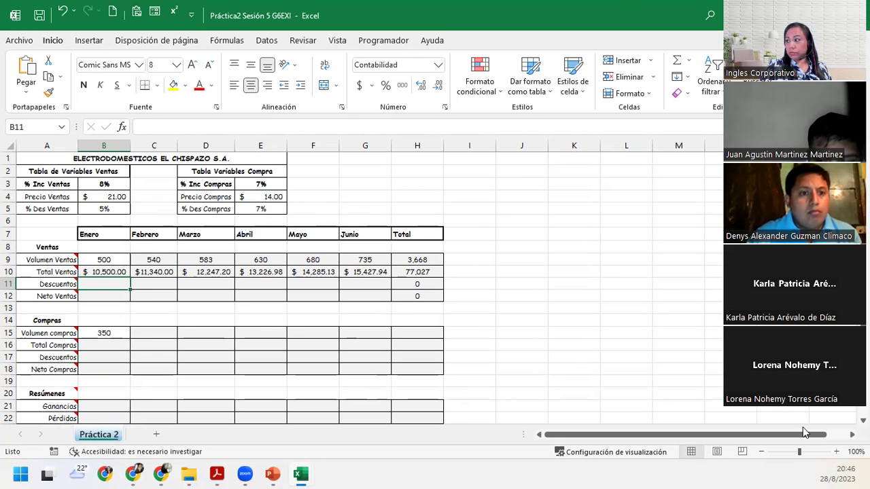
left_click(762, 452)
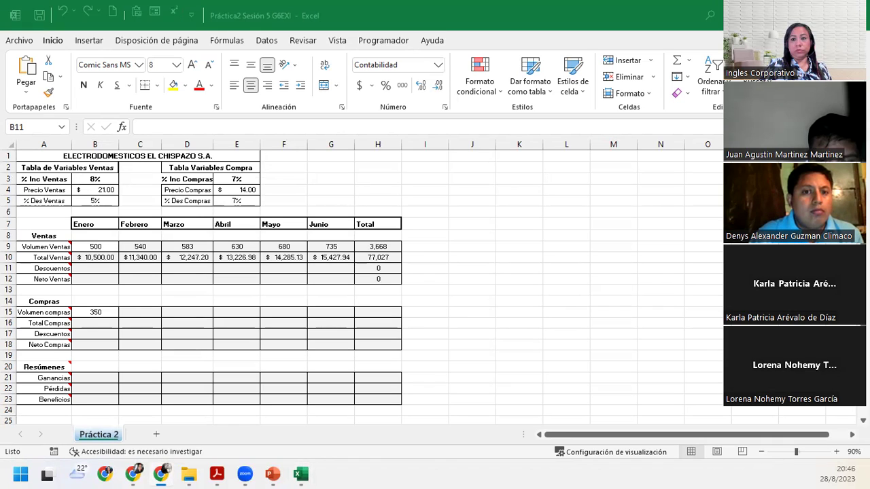
left_click(104, 268)
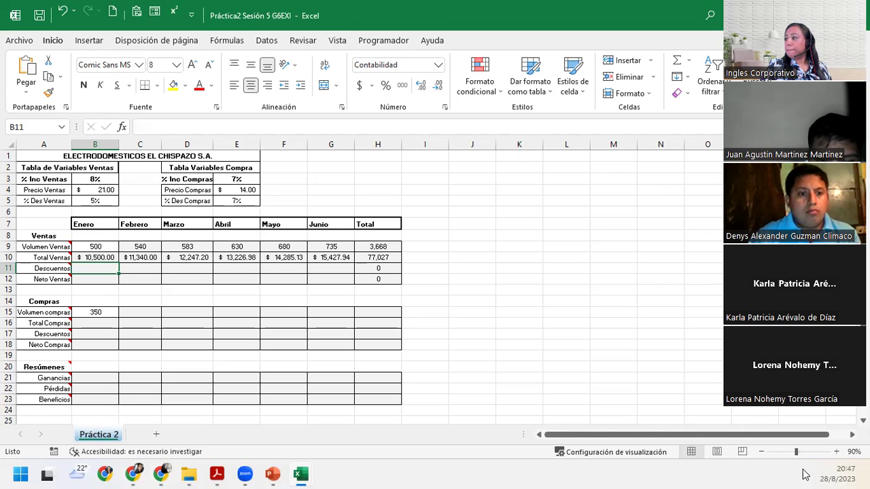
scroll(43, 306, "up", 1)
scroll(44, 306, "up", 1)
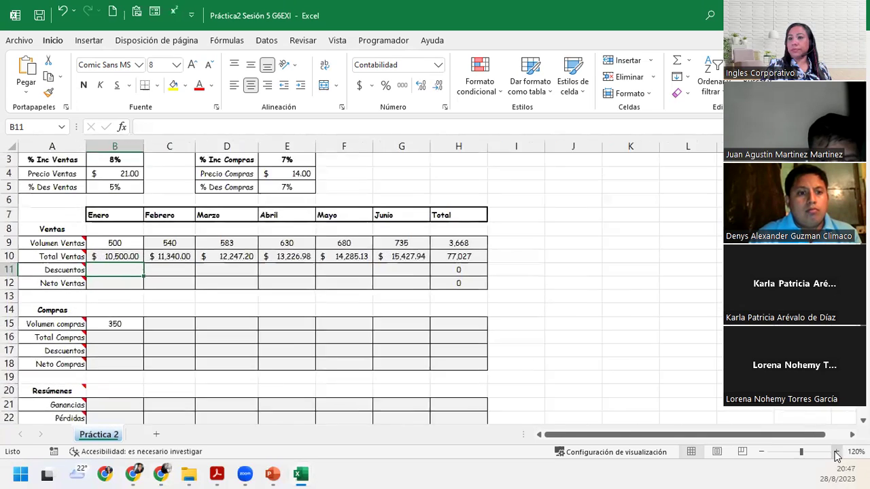
scroll(43, 305, "up", 2)
scroll(43, 306, "up", 1)
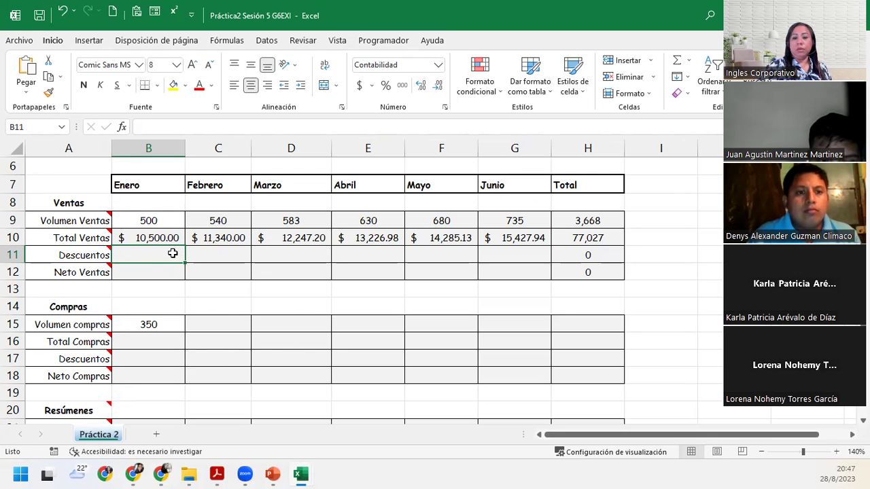
Enter =B10*$B$5 in B11 and fill it to G11, giving discounts of $525.00–$771.40.
type("=")
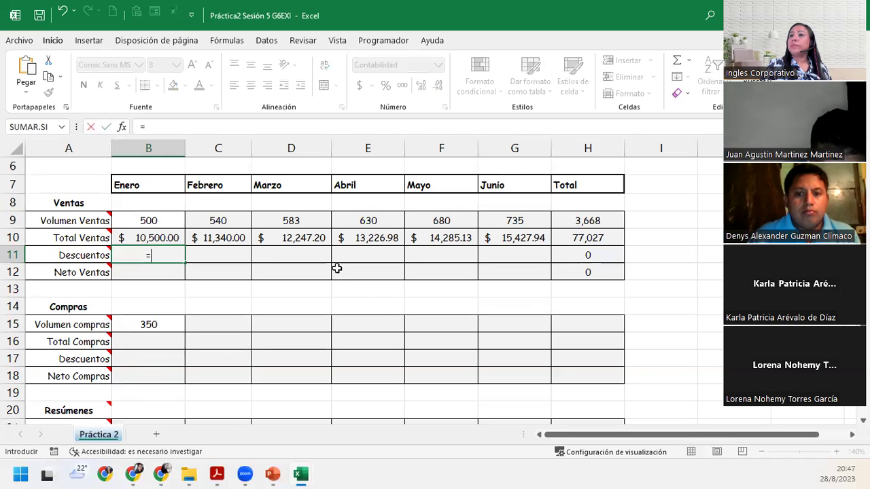
left_click(141, 236)
mouse_move(77, 255)
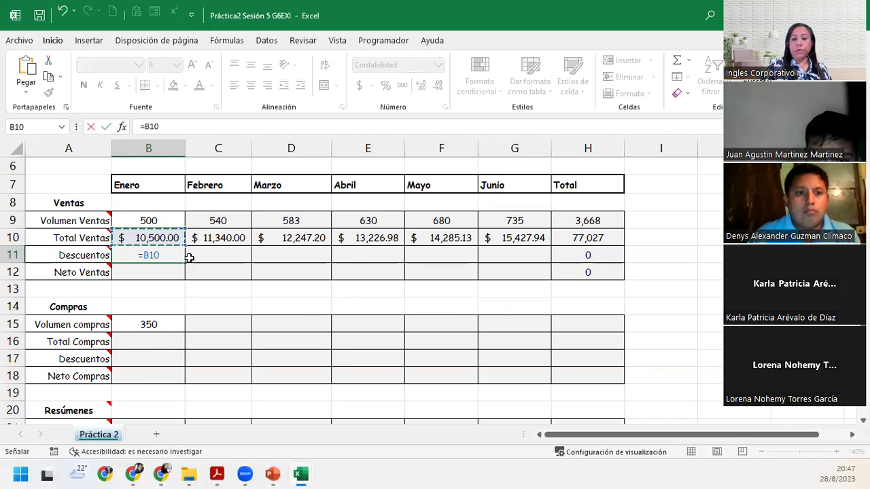
type("*")
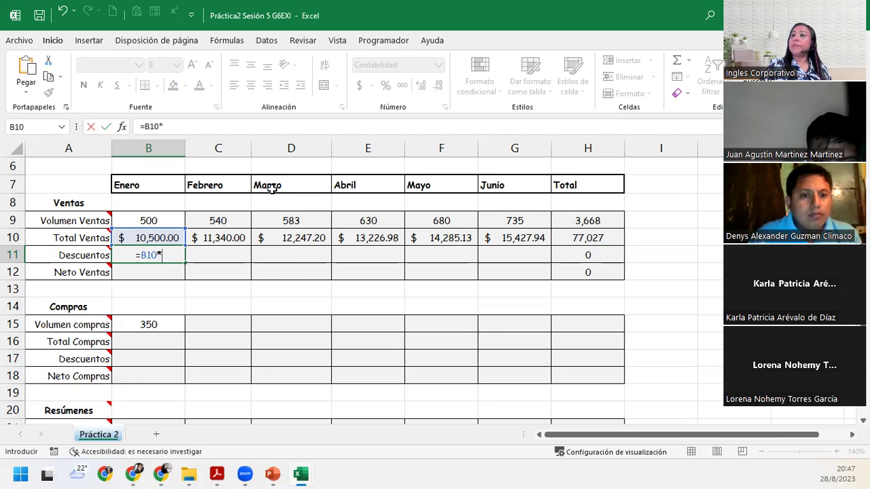
scroll(270, 189, "up", 2)
left_click(141, 236)
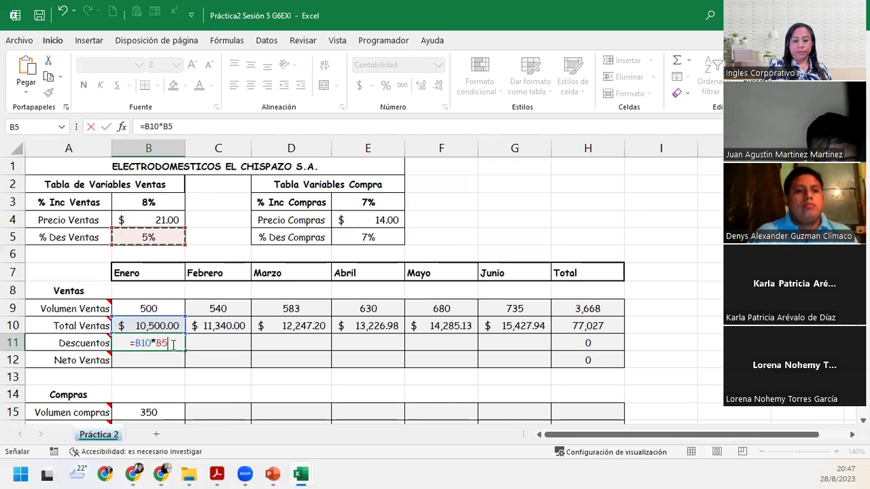
key("F4")
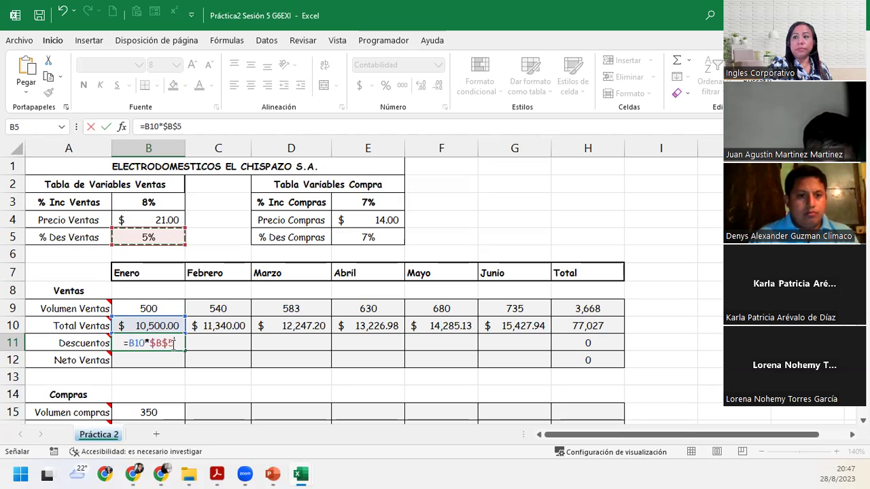
key("Return")
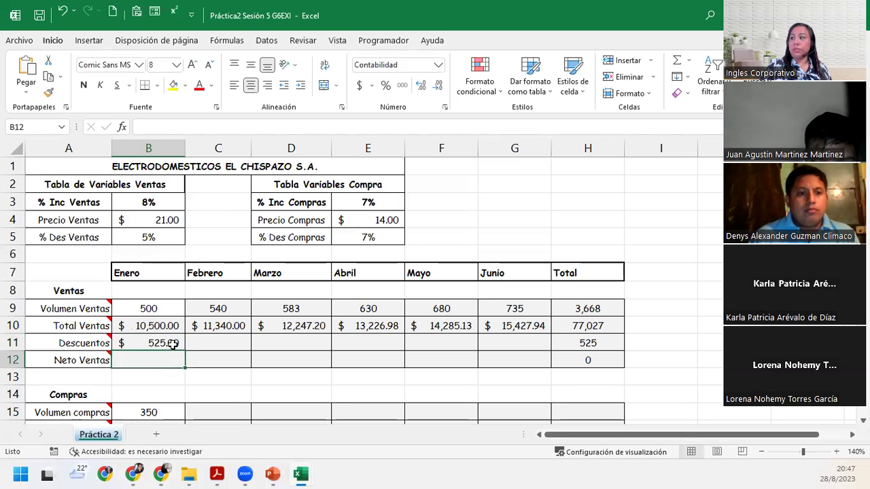
left_click(173, 344)
left_click_drag(184, 351, 525, 356)
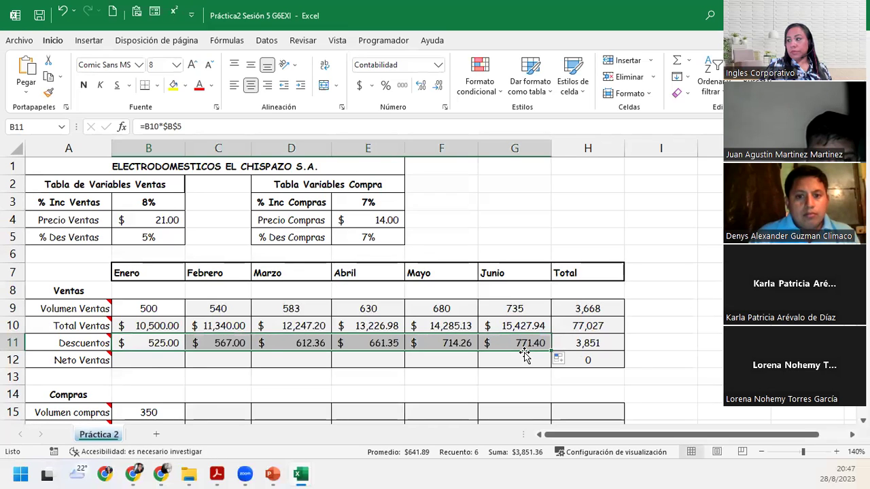
left_click(133, 360)
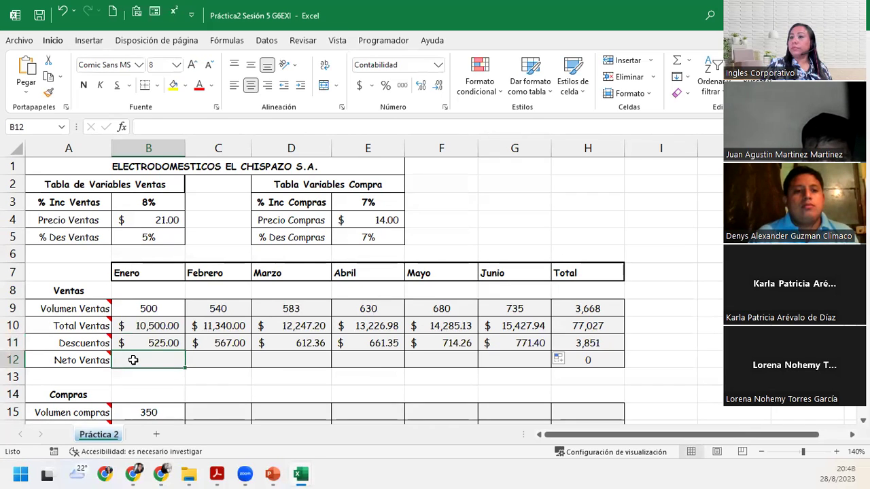
left_click(458, 185)
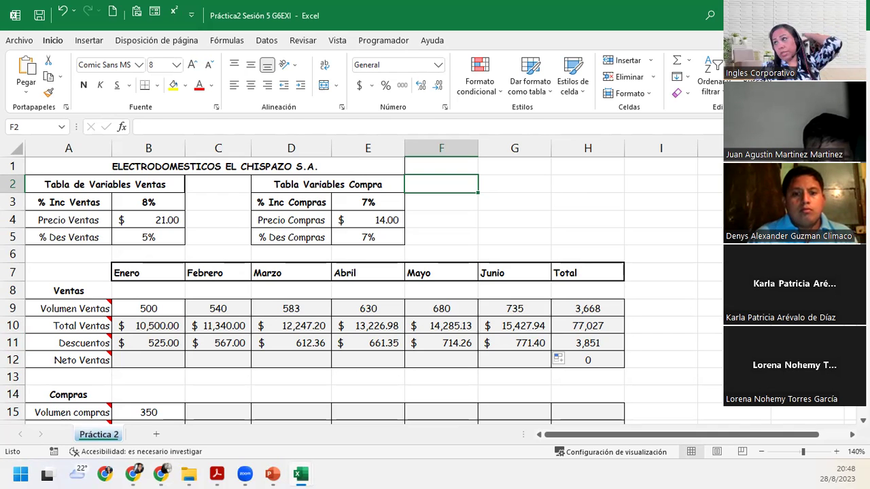
left_click(439, 167)
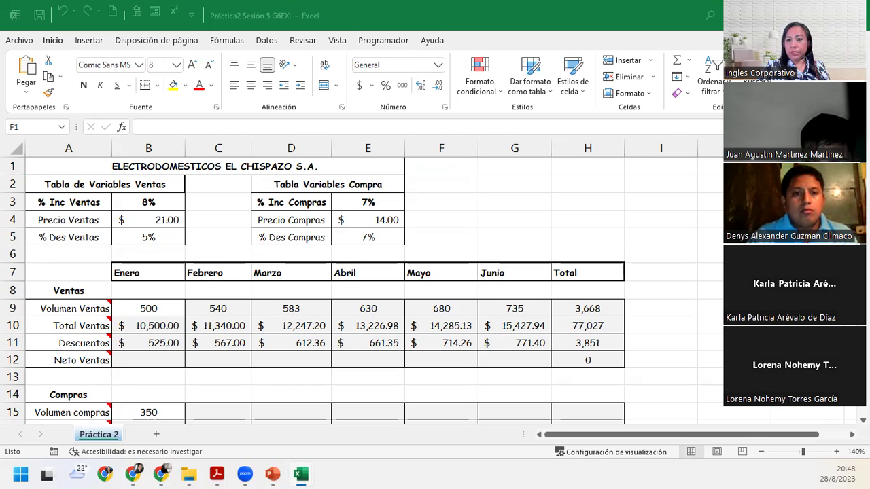
left_click(149, 354)
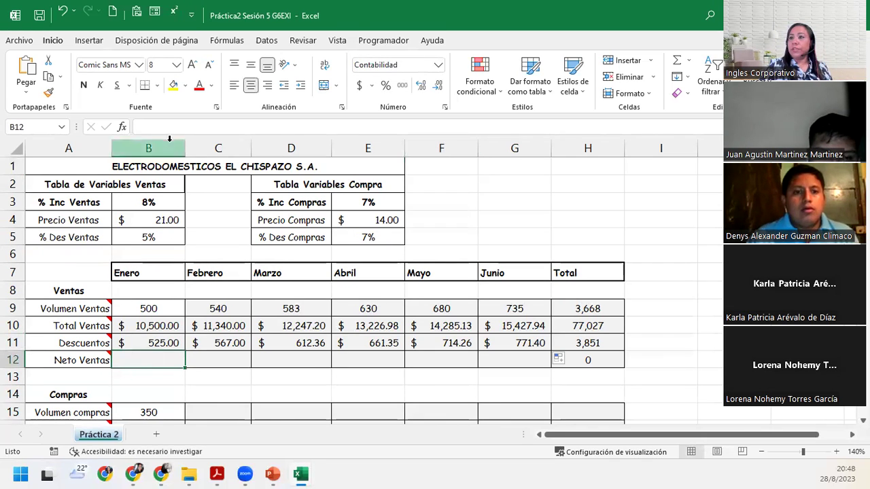
left_click(445, 167)
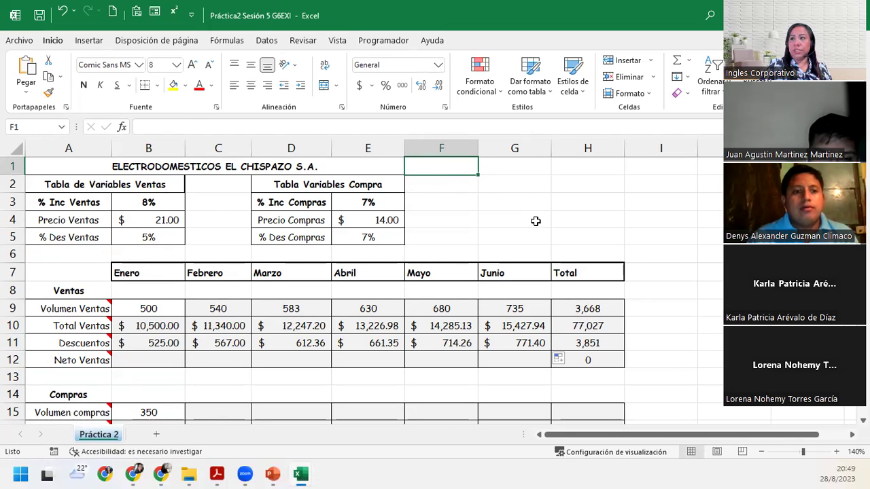
left_click(460, 187)
left_click(146, 361)
mouse_move(76, 360)
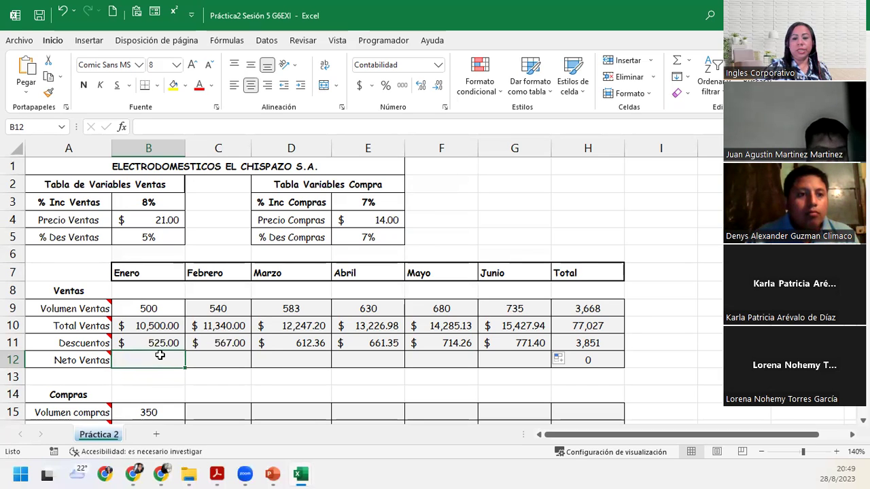
Enter =B10-B11 in B12 and fill it to G12, Neto Ventas $9,975.00–$14,656.55.
type("=")
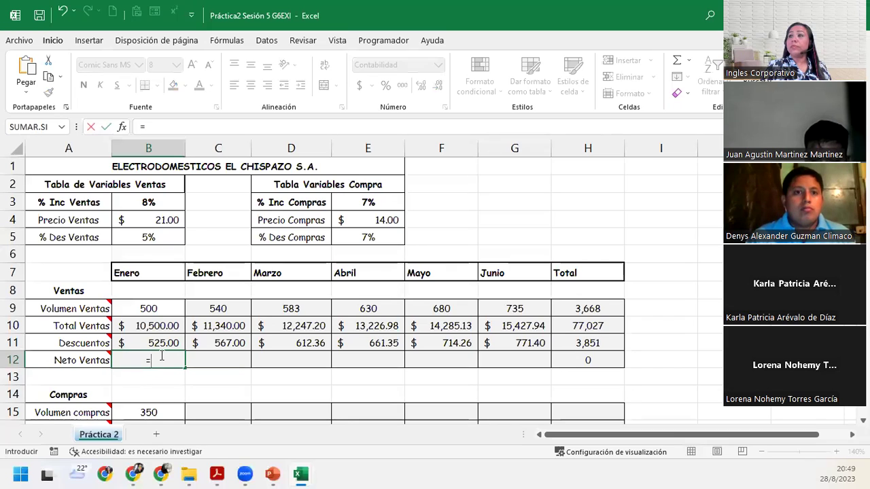
left_click(150, 326)
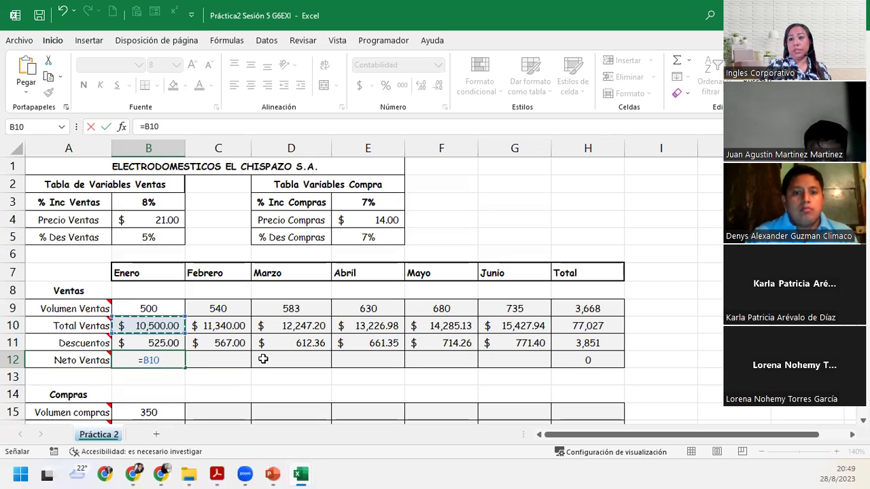
type("-")
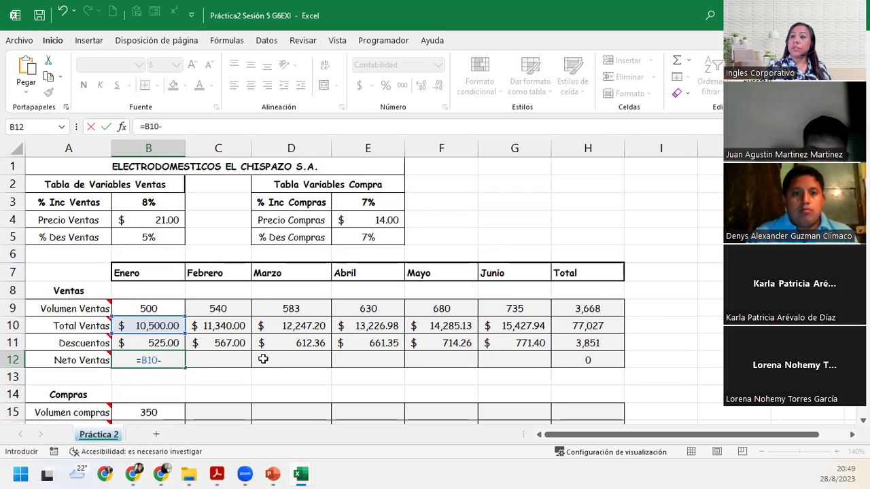
left_click(165, 343)
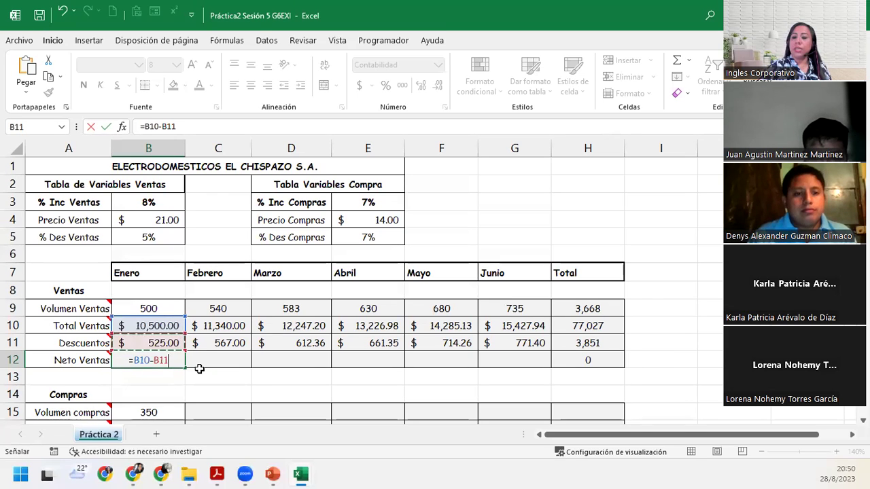
key("Return")
left_click(178, 362)
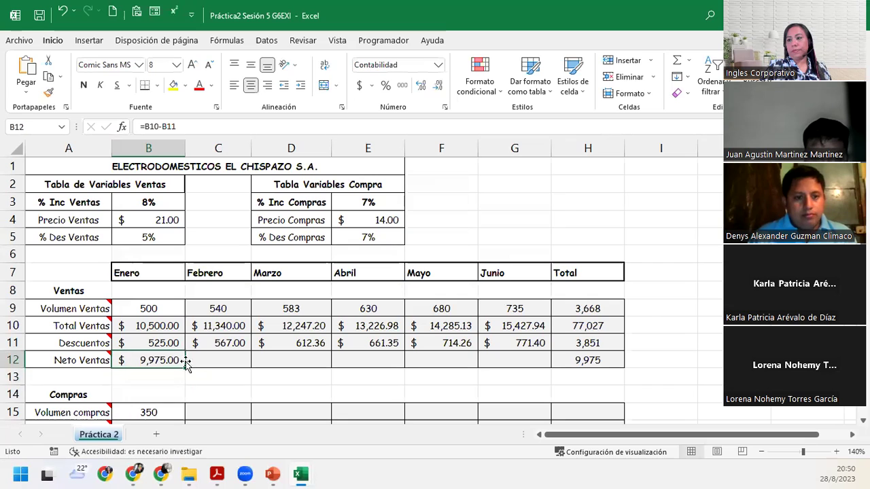
left_click_drag(185, 368, 518, 351)
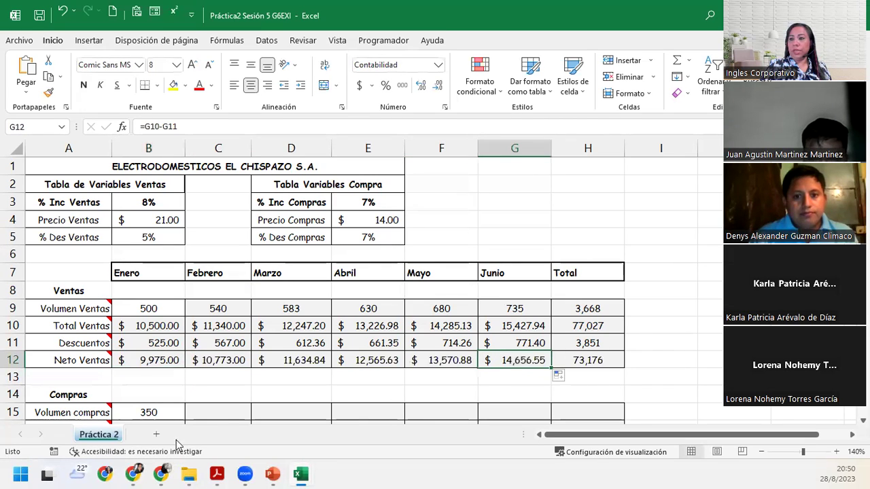
left_click(195, 410)
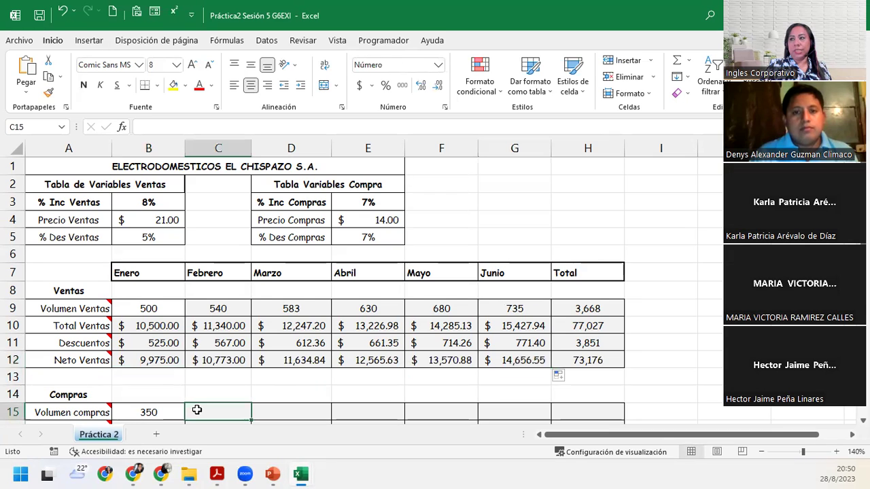
scroll(196, 409, "down", 1)
left_click_drag(129, 255, 590, 304)
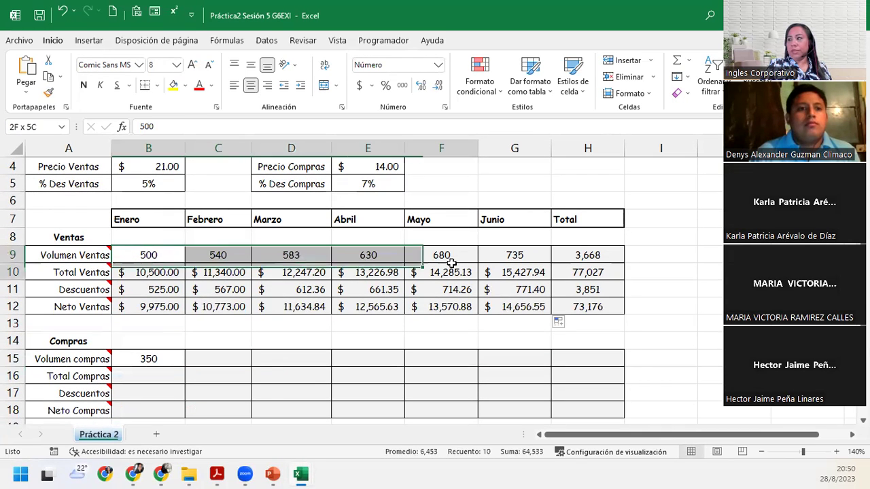
left_click(220, 356)
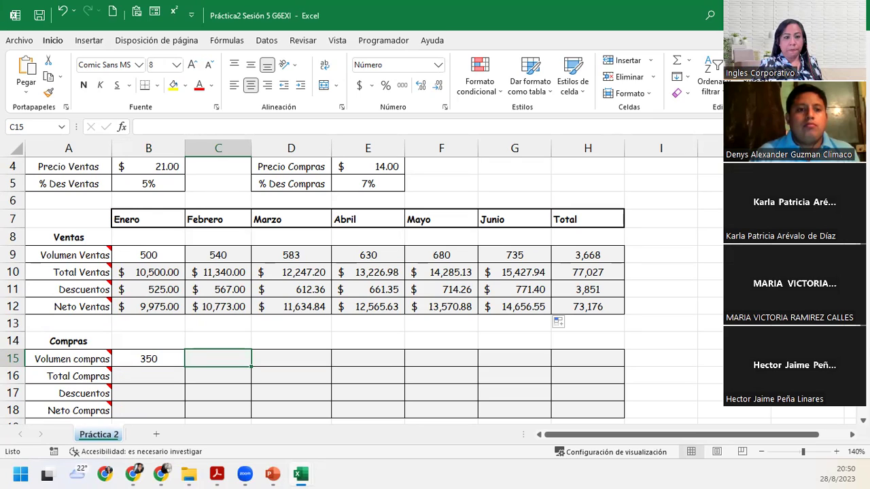
key("alt+Tab")
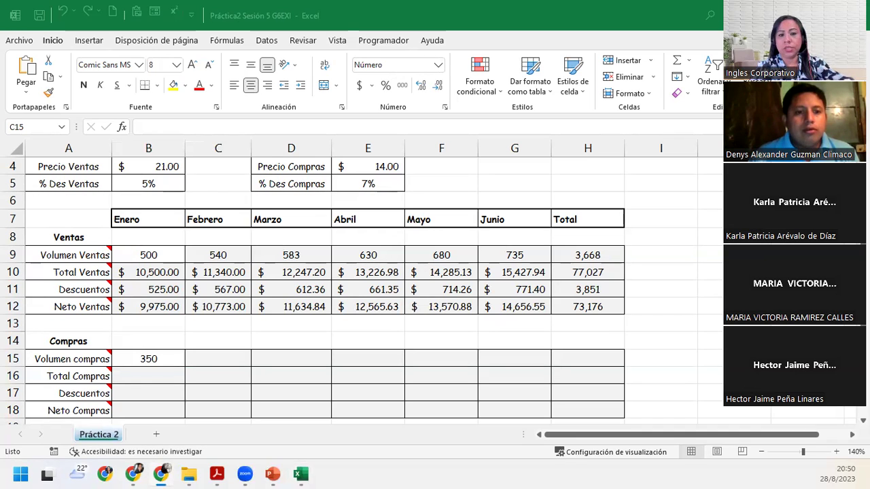
left_click(193, 362)
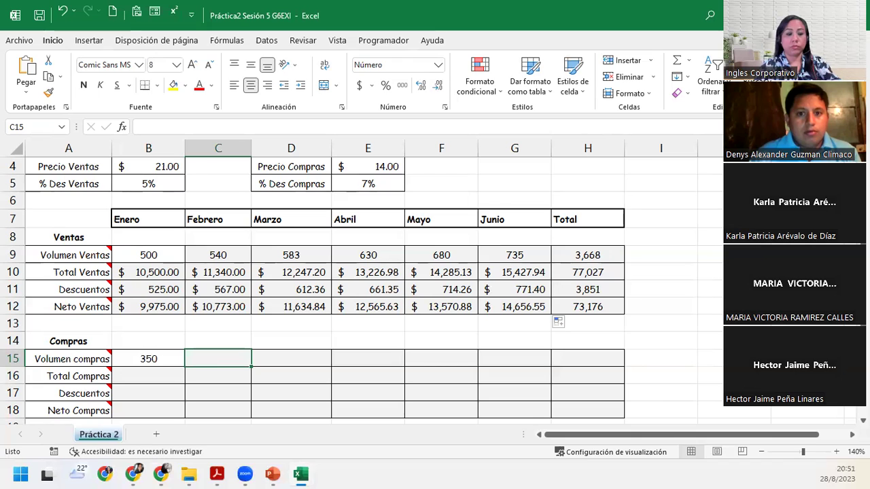
Enter a growth formula in C15 using the absolute 7% increase rate in $E$3.
type("=")
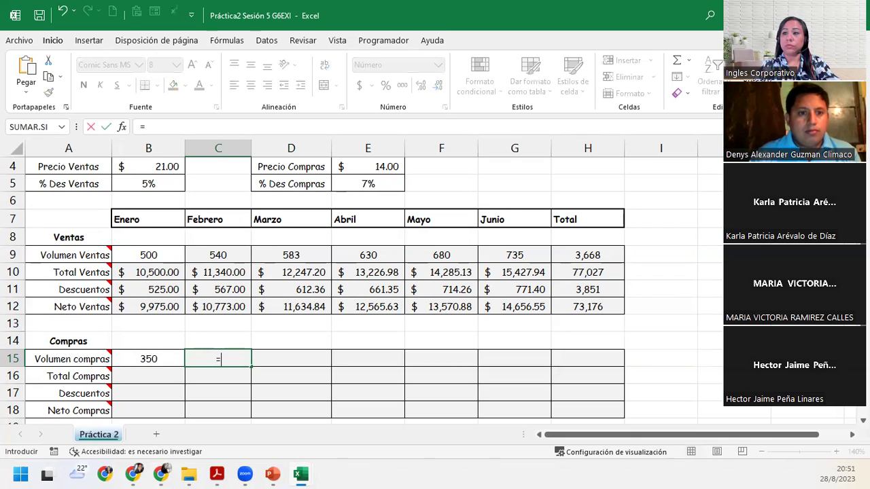
left_click(128, 356)
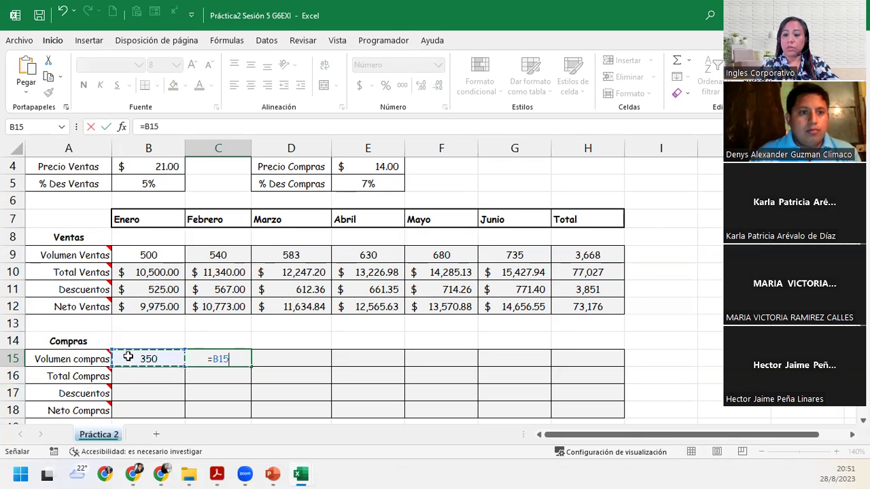
type("*")
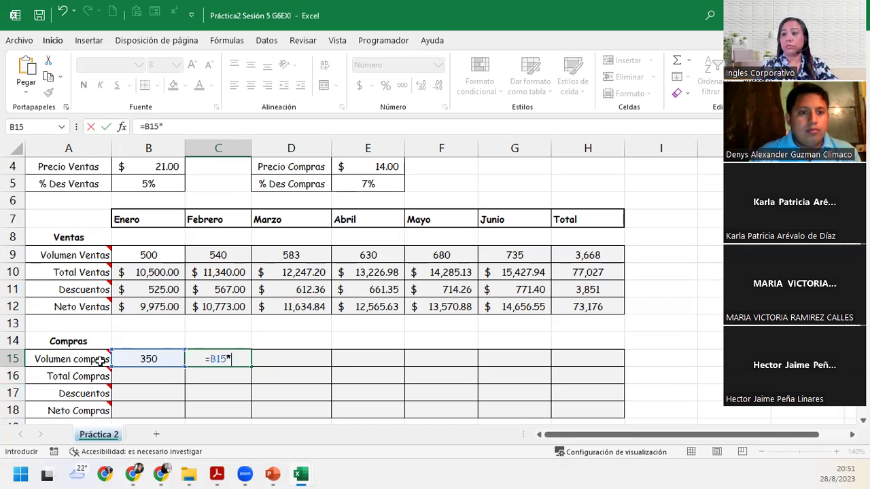
key("BackSpace")
type("+(")
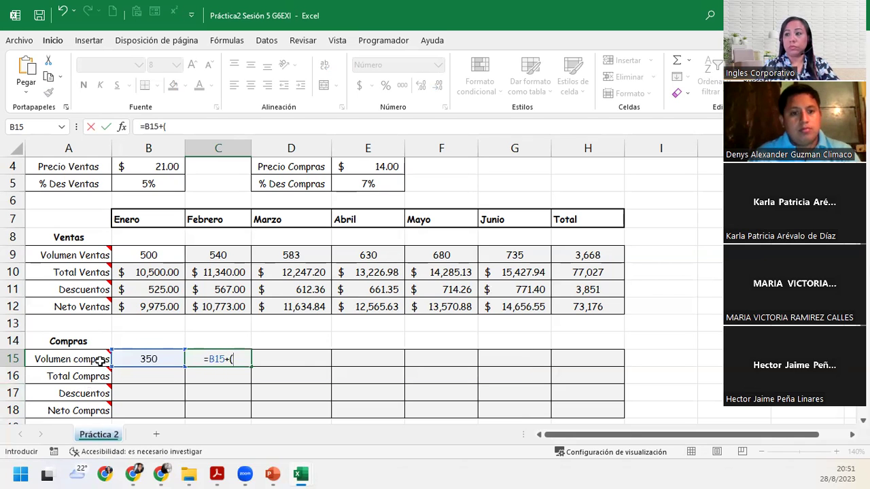
left_click(42, 353)
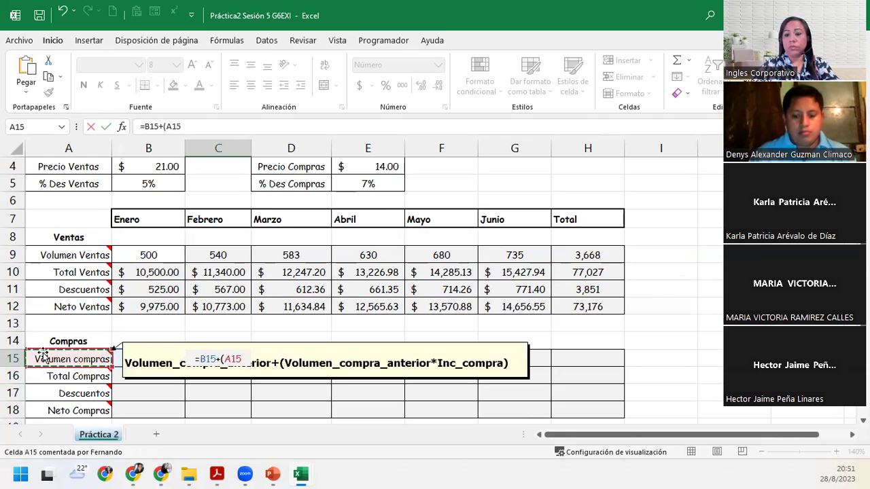
type("*")
scroll(363, 185, "up", 1)
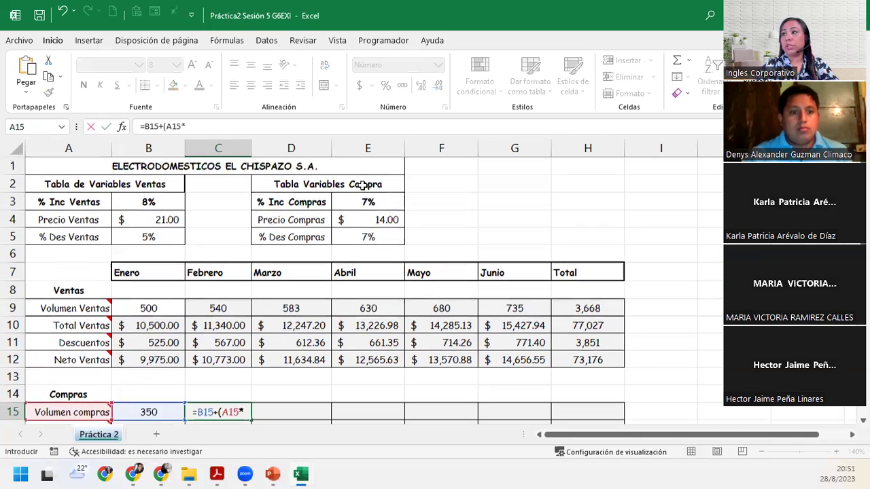
left_click(362, 201)
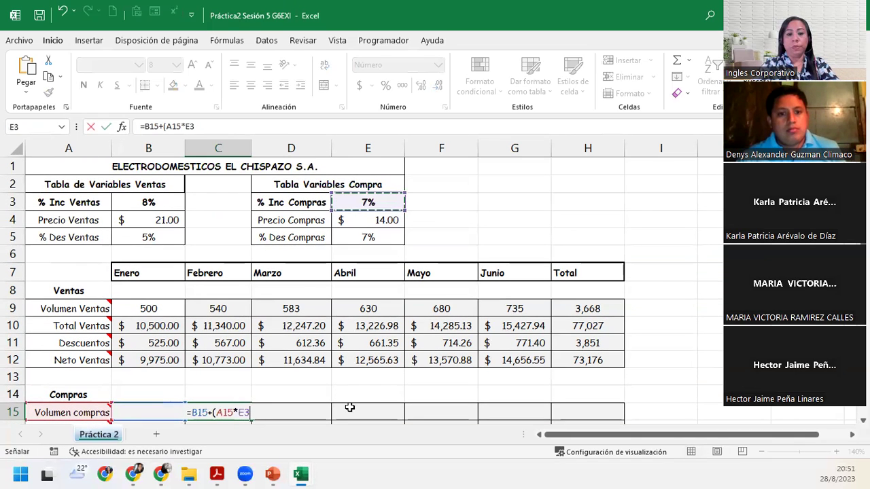
key("F4")
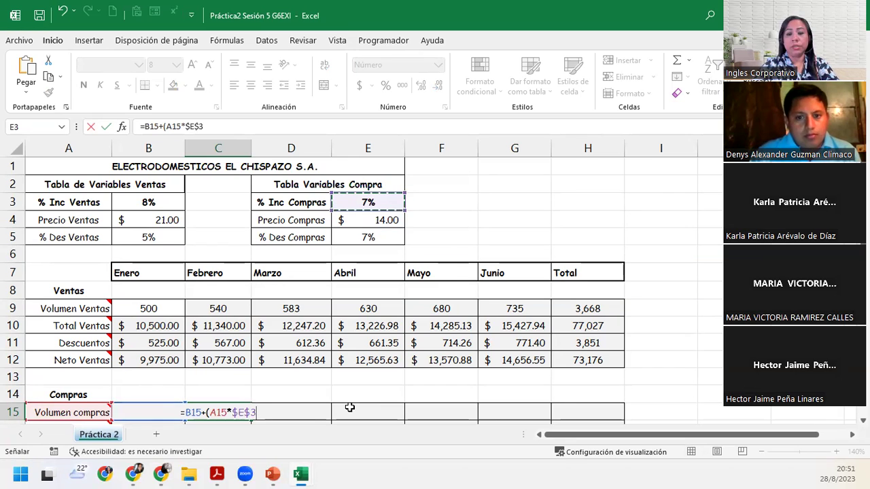
key("Return")
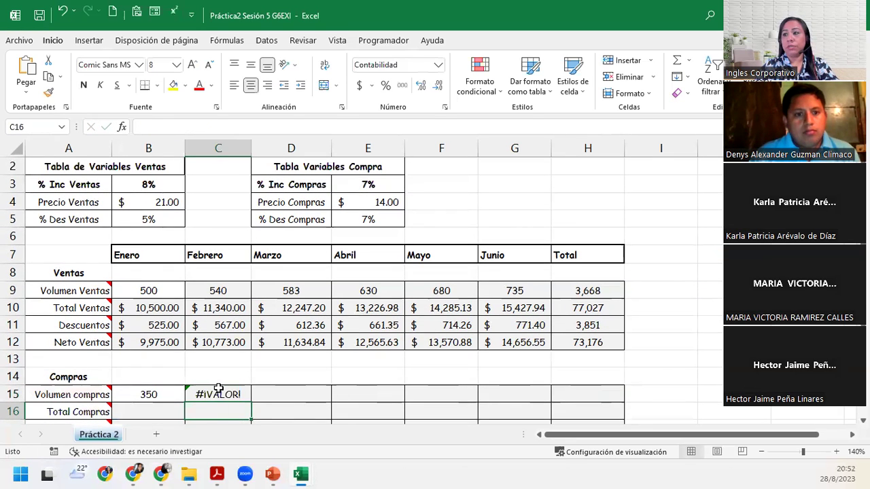
Fix the #¡VALOR! error so C15 reads =B15+(B15*$E$3), showing 375.
left_click(219, 391)
double_click(218, 393)
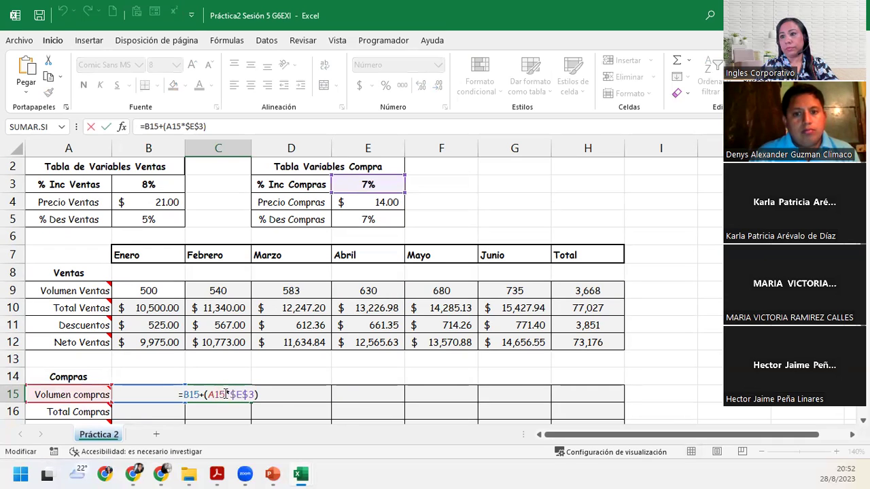
double_click(211, 394)
left_click_drag(158, 401, 166, 423)
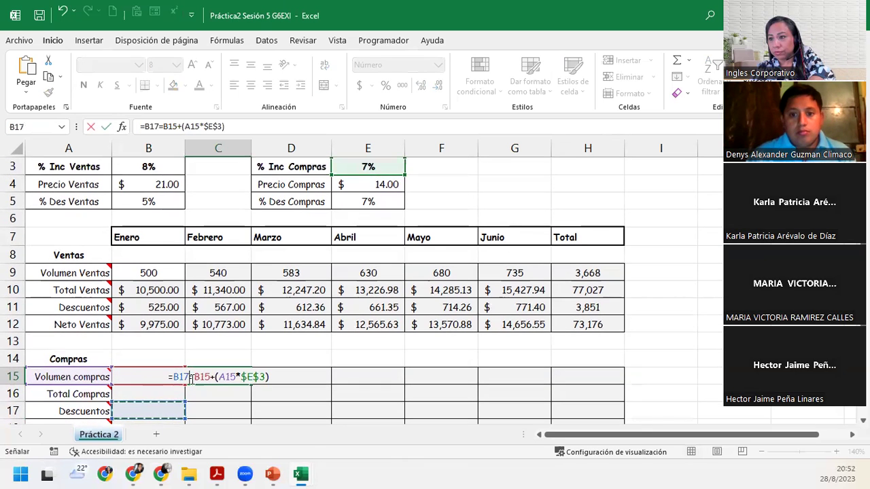
key("BackSpace")
key("BackSpace")
key("BackSpace")
key("BackSpace")
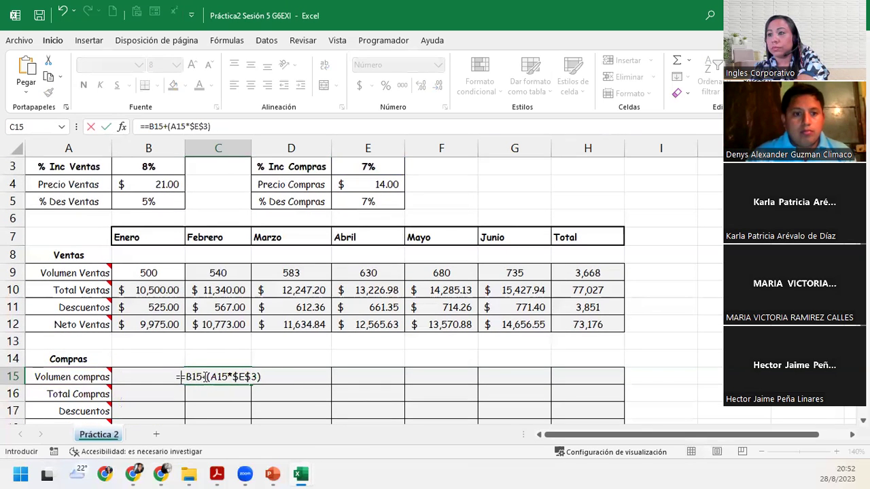
double_click(216, 378)
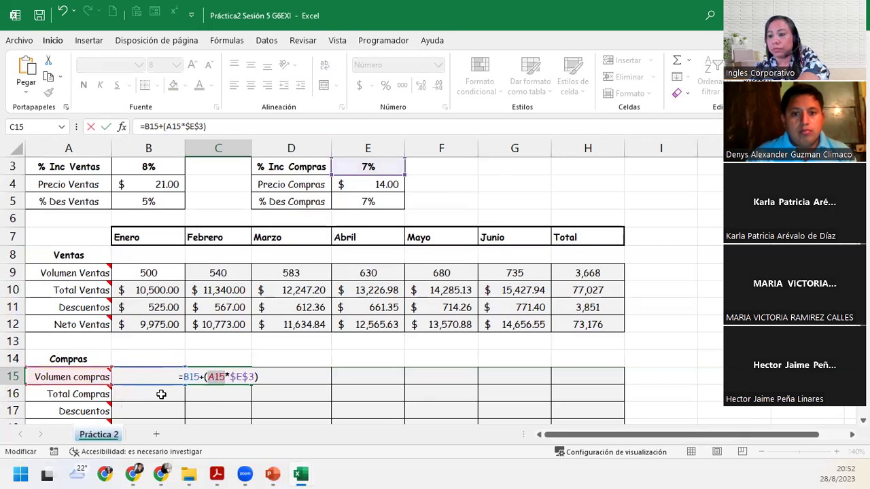
left_click(161, 392)
key("Up")
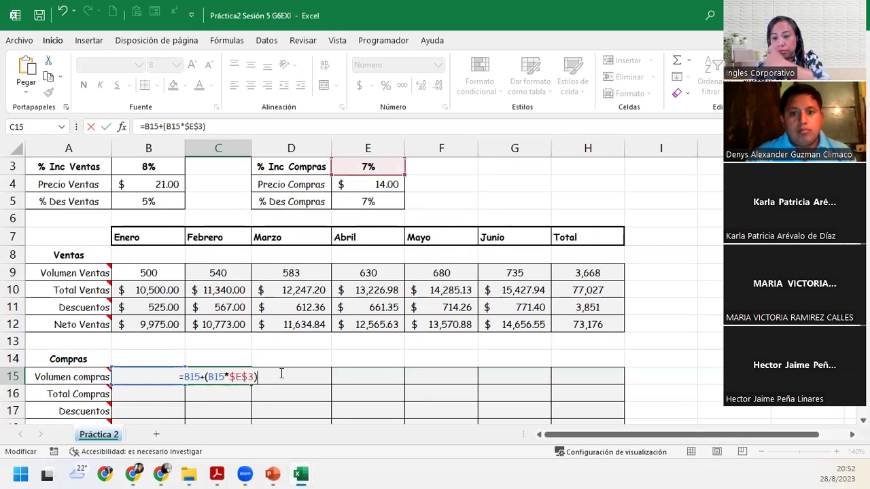
key("Return")
left_click(244, 377)
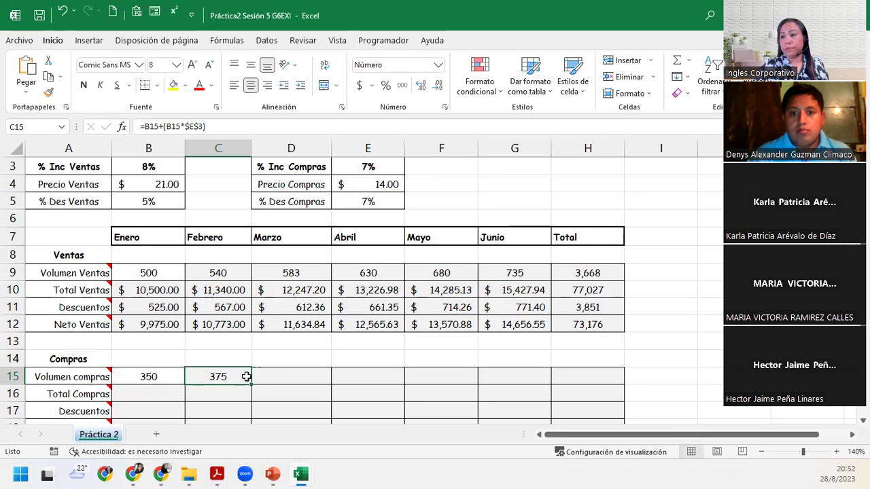
Fill the volume formula across to Junio and apply Contabilidad format to the Compras rows.
left_click_drag(251, 385, 526, 384)
scroll(526, 384, "down", 1)
left_click_drag(146, 319, 586, 378)
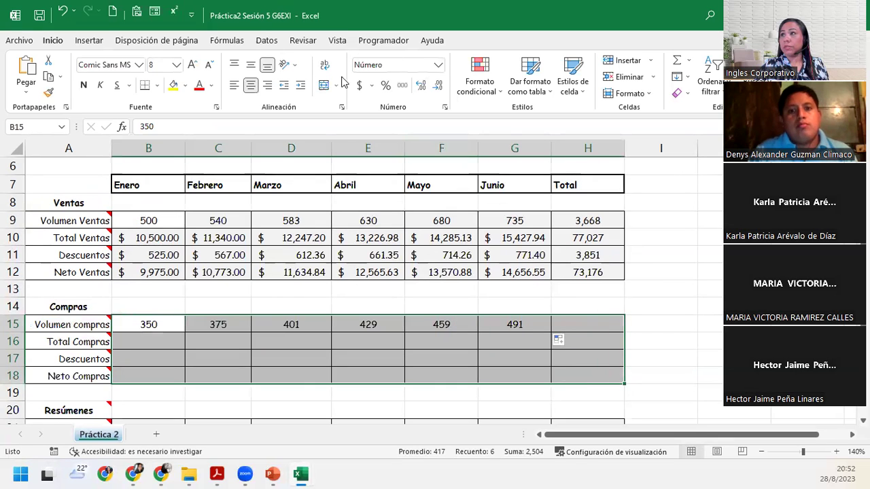
left_click(438, 65)
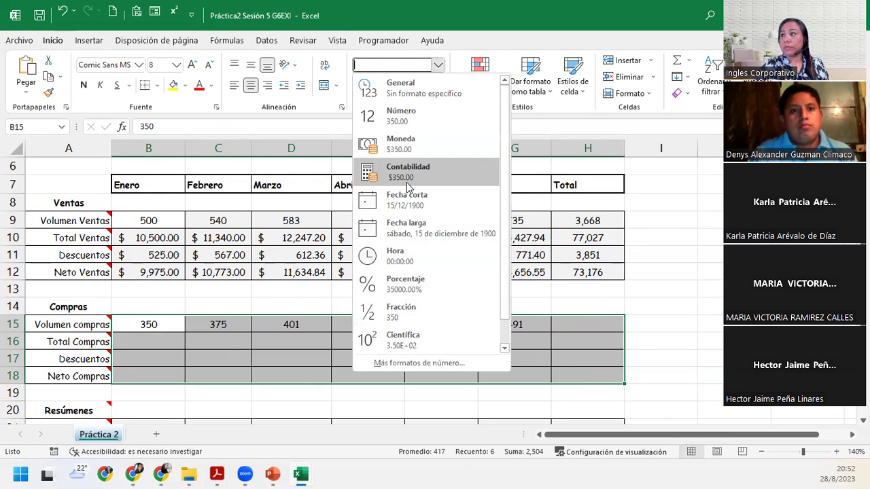
left_click(405, 179)
AutoSum Volumen compras in H15 ($2,503.65) and copy that total down to H18.
left_click(579, 324)
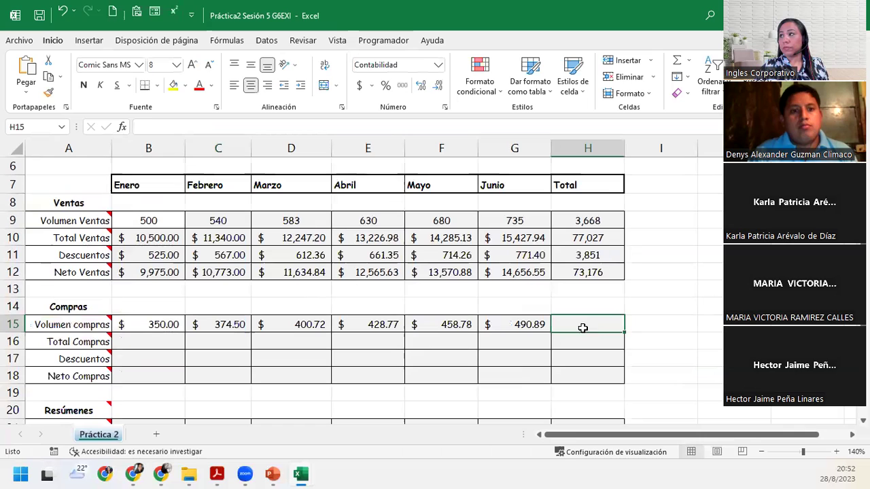
left_click(688, 61)
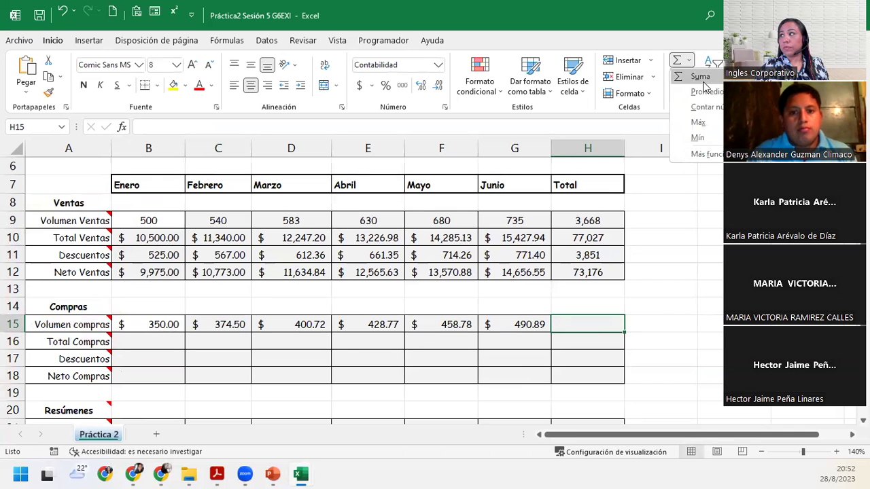
left_click(702, 78)
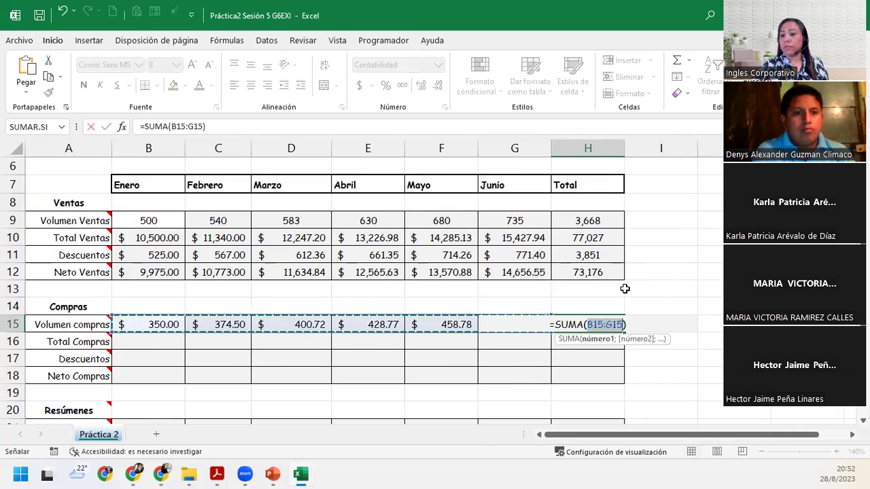
key("Return")
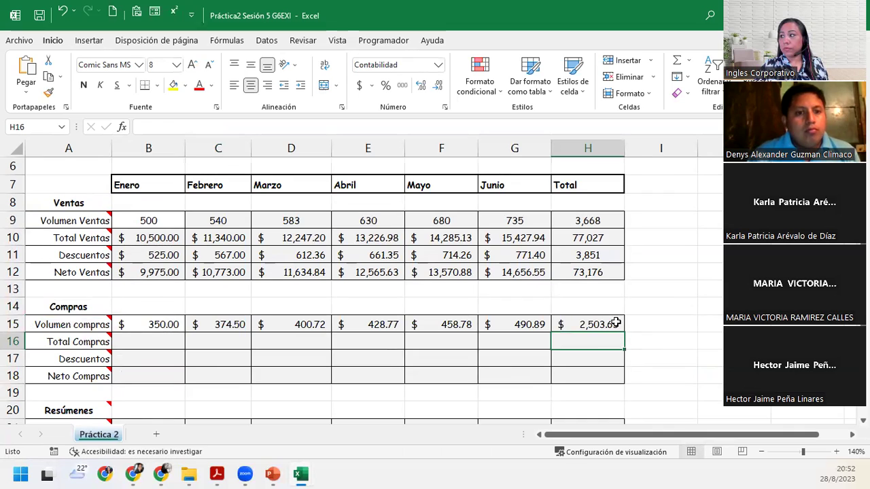
left_click(616, 325)
left_click_drag(624, 332, 596, 379)
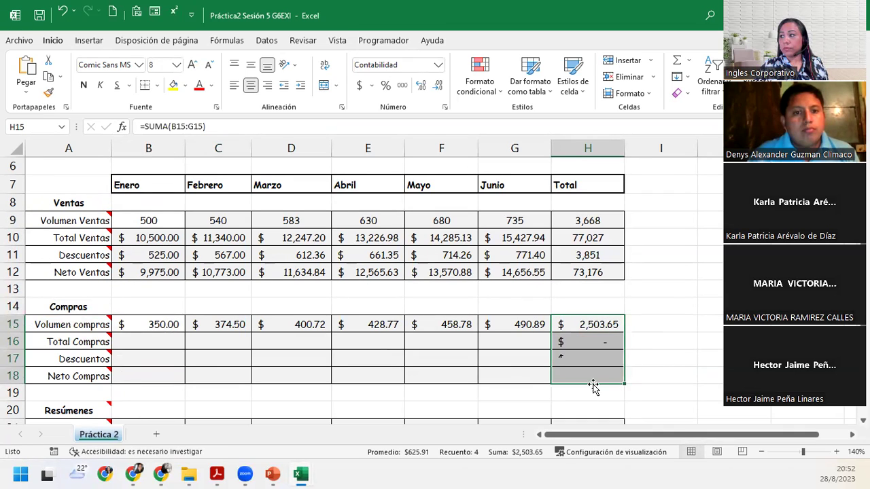
left_click(149, 337)
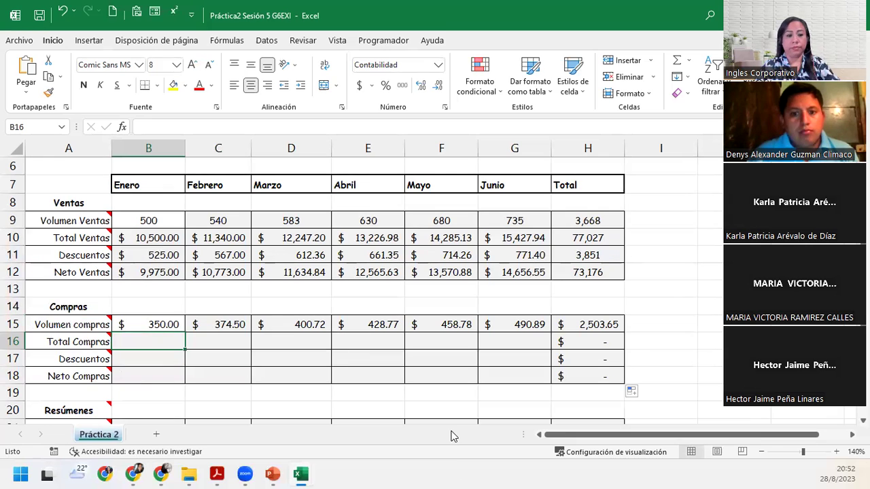
Enter =B15*$E$4 in B16 and fill it to G16, Total Compras $4,900.00–$6,872.50.
type("=")
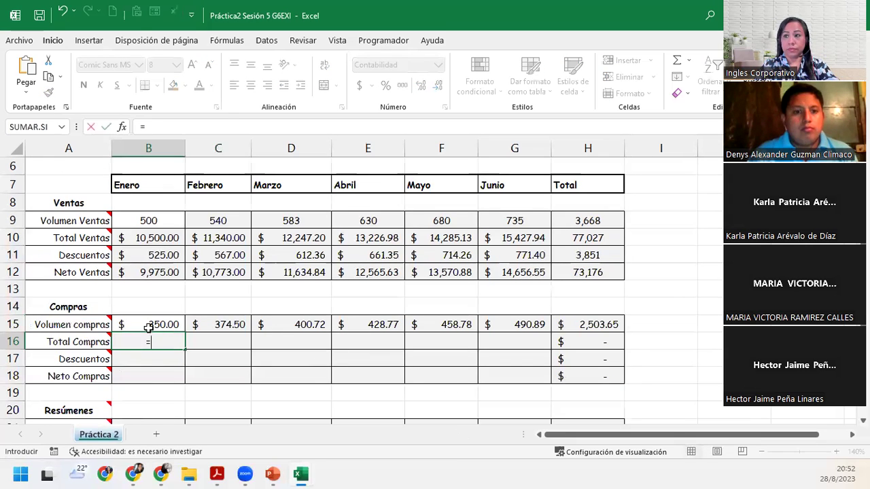
left_click(149, 326)
type("*")
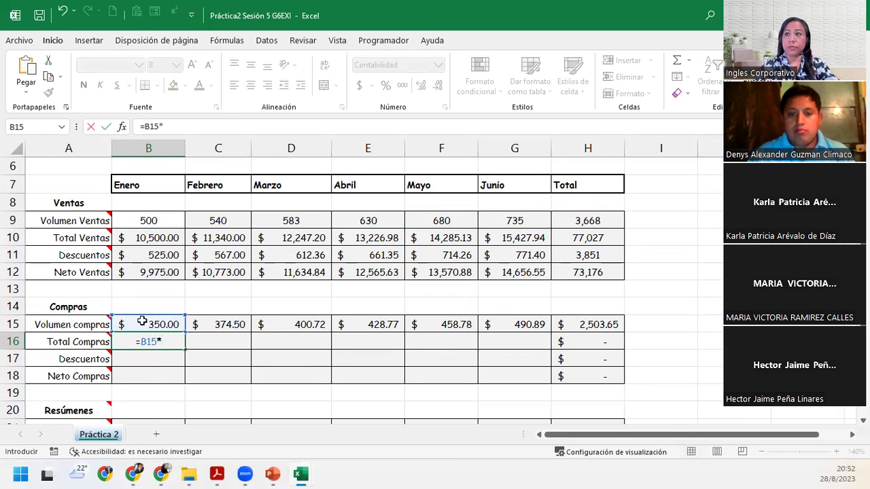
scroll(143, 255, "up", 1)
left_click(148, 185)
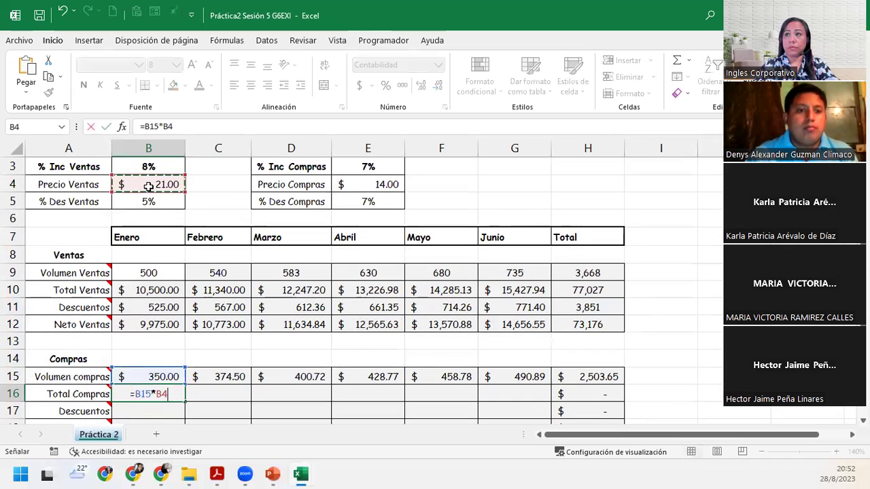
left_click(362, 186)
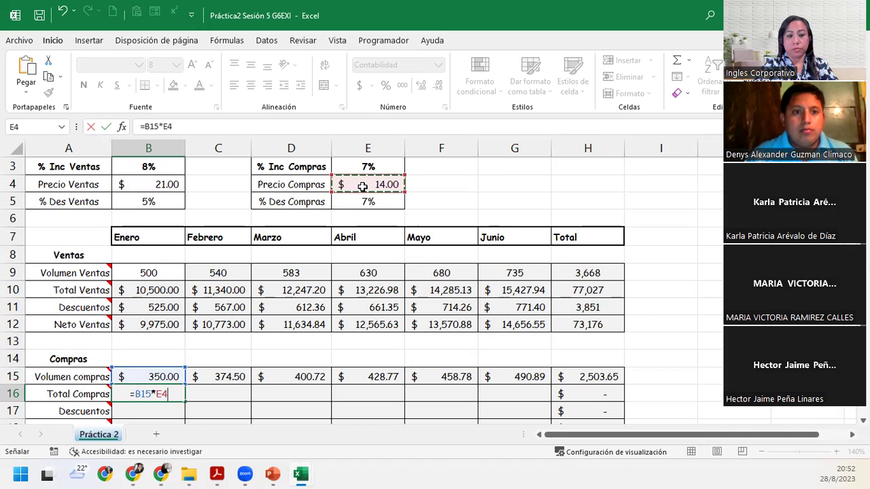
key("F4")
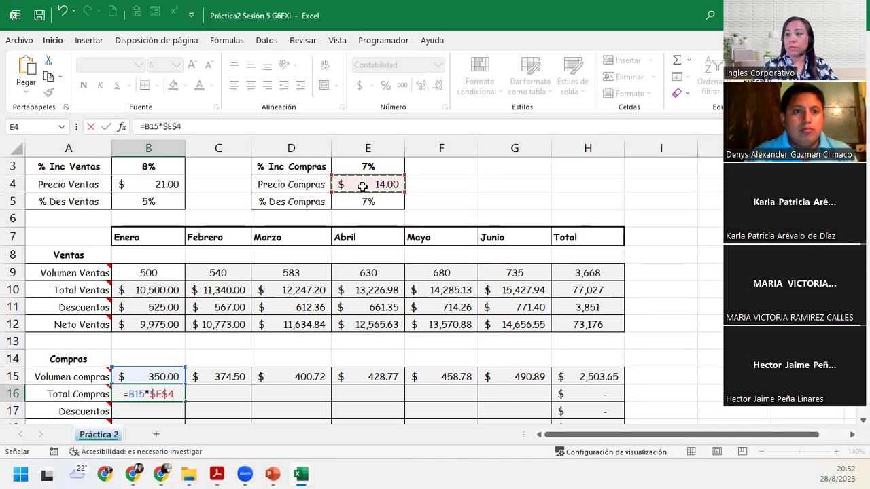
key("Return")
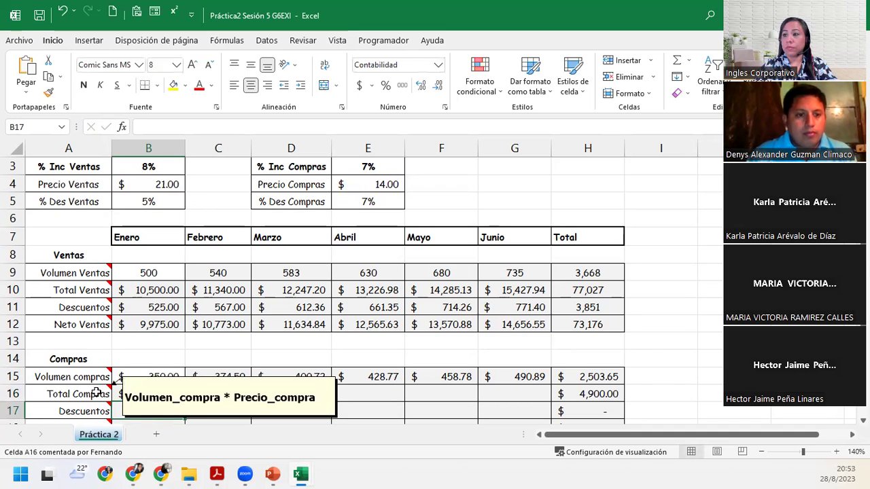
left_click(143, 394)
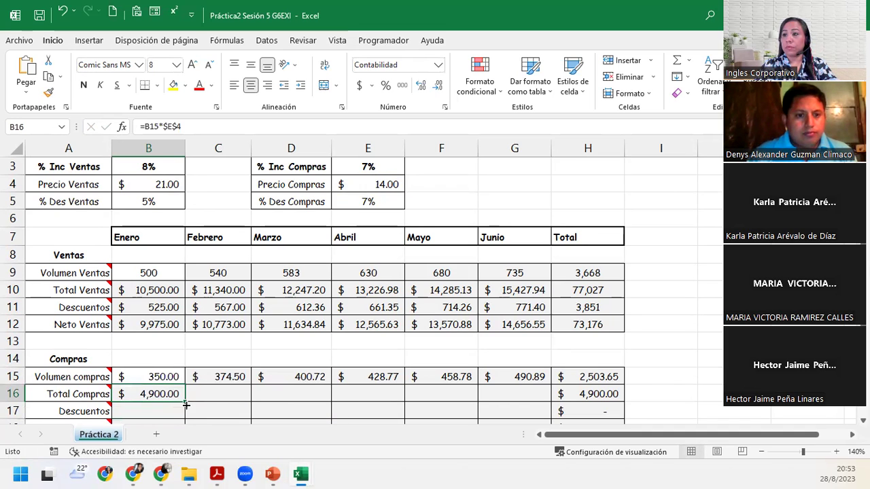
left_click_drag(184, 411, 533, 420)
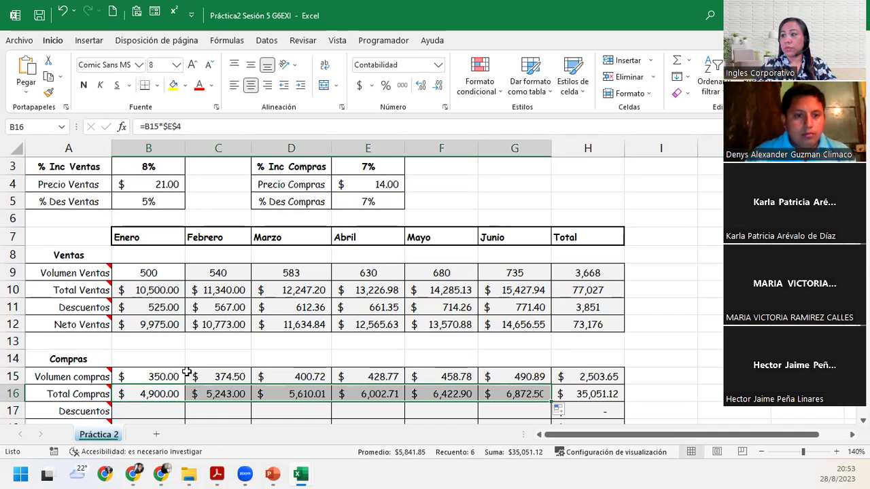
scroll(184, 369, "down", 1)
left_click(170, 361)
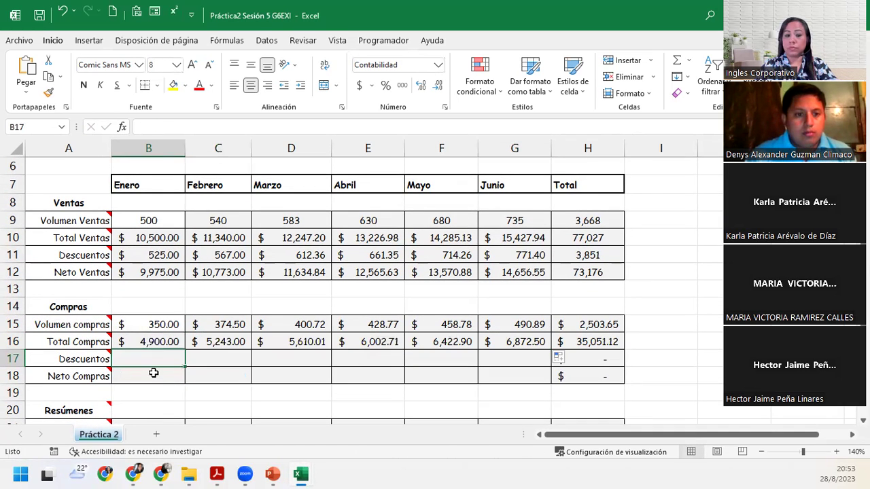
Enter =B16*$E$5 in B17 and fill it to Junio, discounts $343.00–$481.08.
type("=")
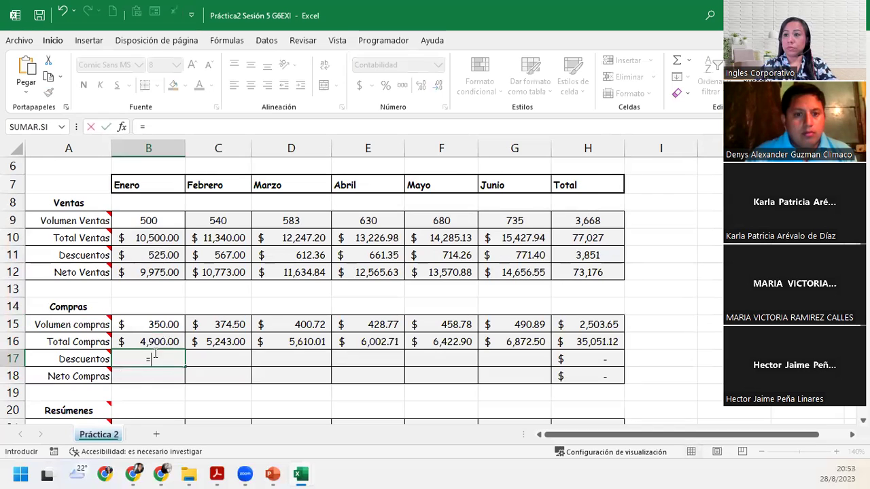
left_click(153, 342)
type("*")
mouse_move(81, 358)
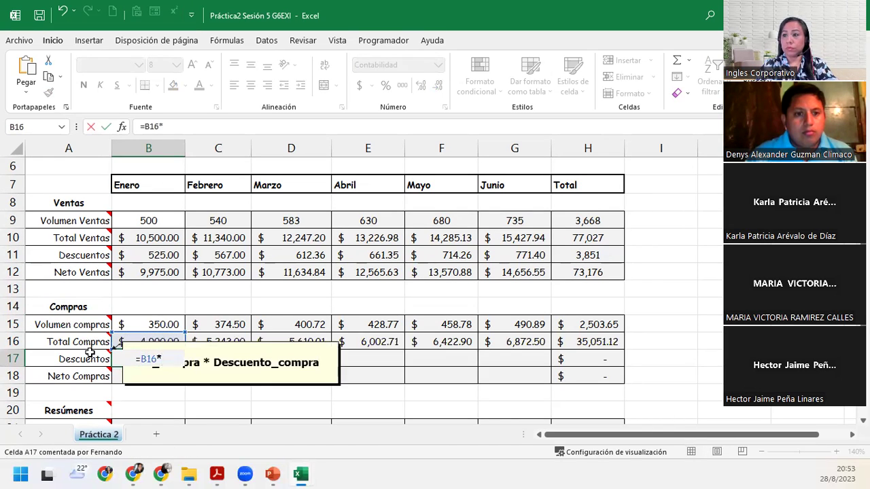
scroll(448, 184, "up", 2)
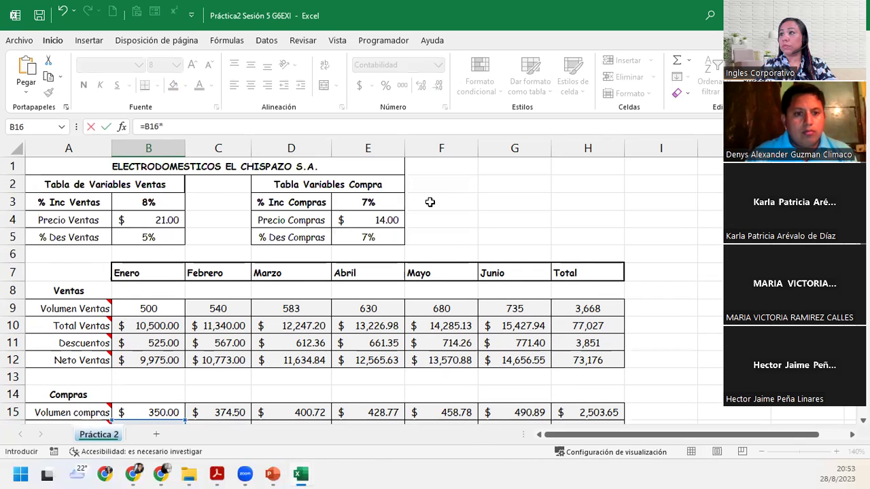
left_click(370, 237)
key("F4")
scroll(375, 240, "down", 3)
key("Return")
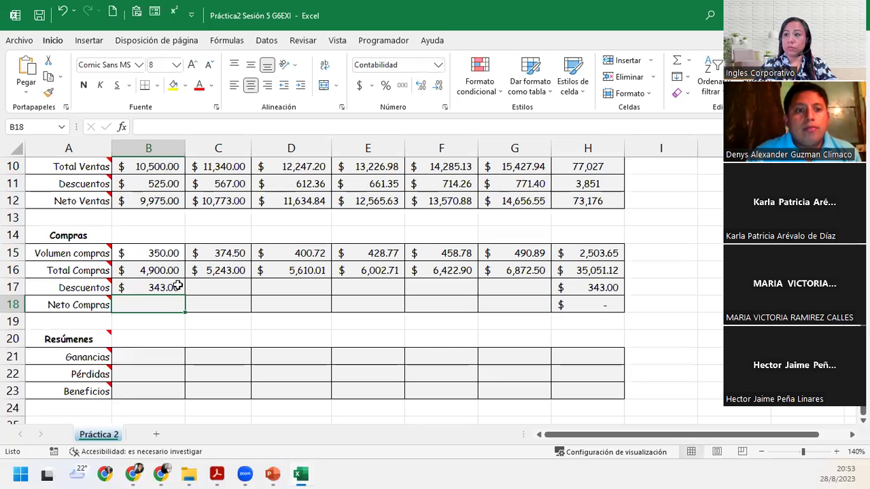
left_click(181, 288)
left_click_drag(188, 291, 515, 290)
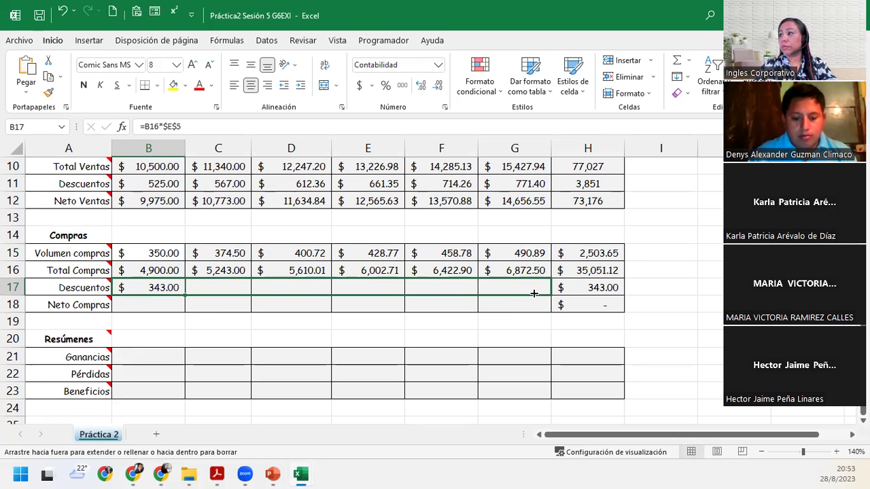
Enter =B16-B17 in B18 and fill it to Junio, Neto Compras totalling $32,597.55.
left_click(151, 303)
mouse_move(95, 304)
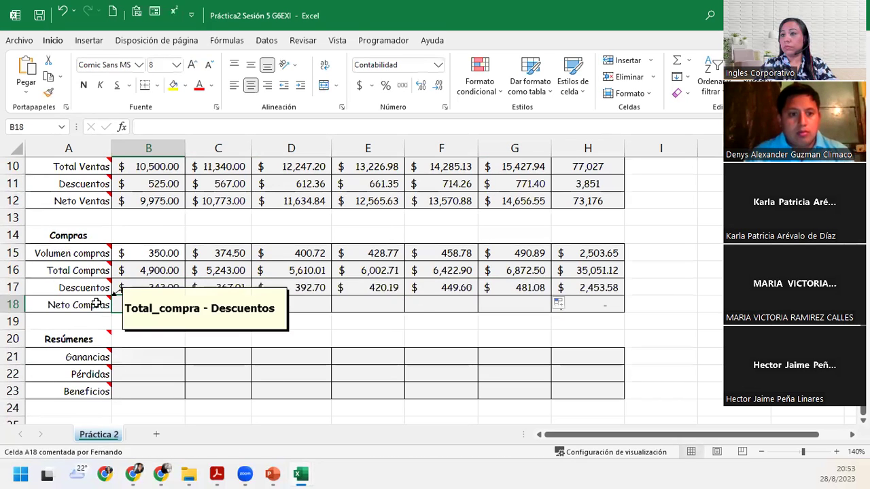
type("=")
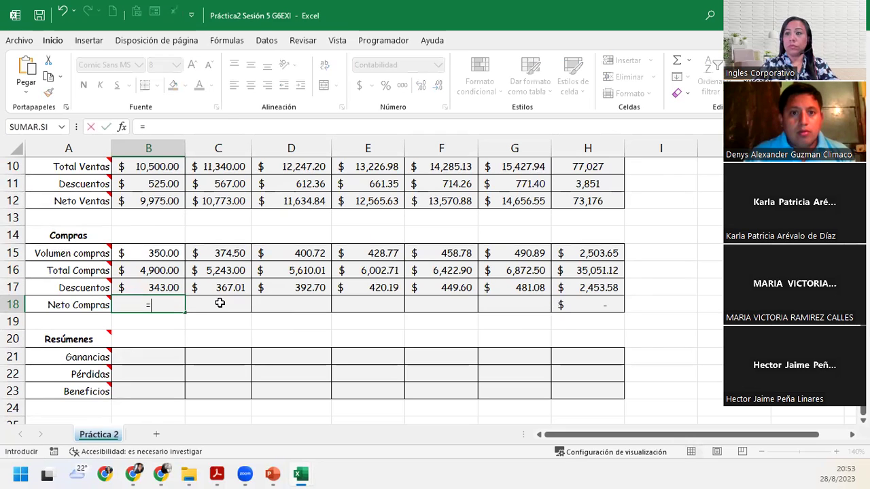
left_click(141, 253)
type("-")
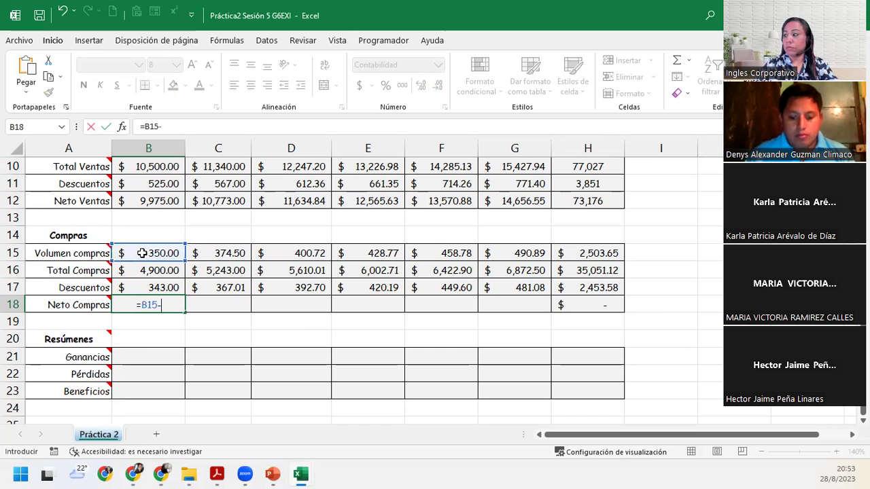
left_click(133, 286)
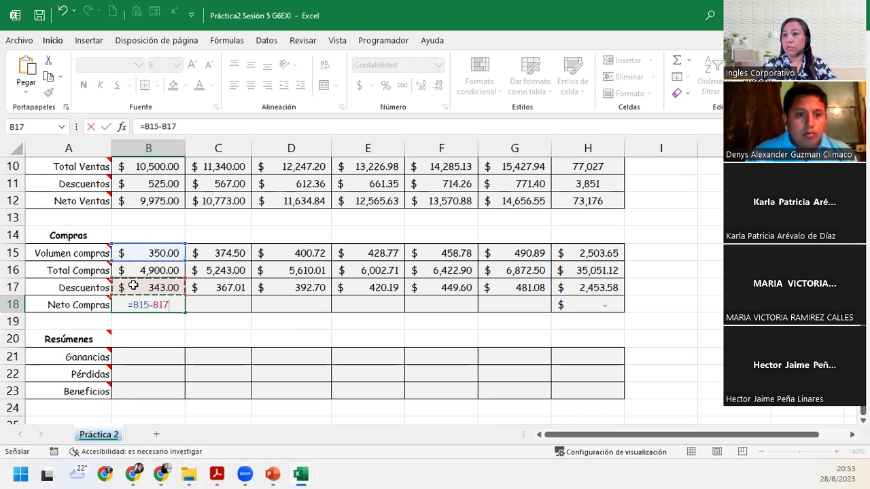
double_click(144, 305)
left_click(145, 268)
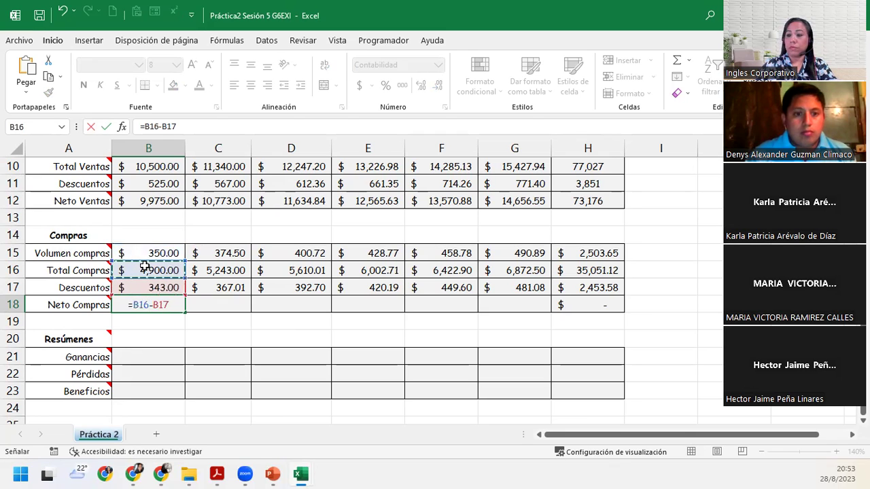
key("Return")
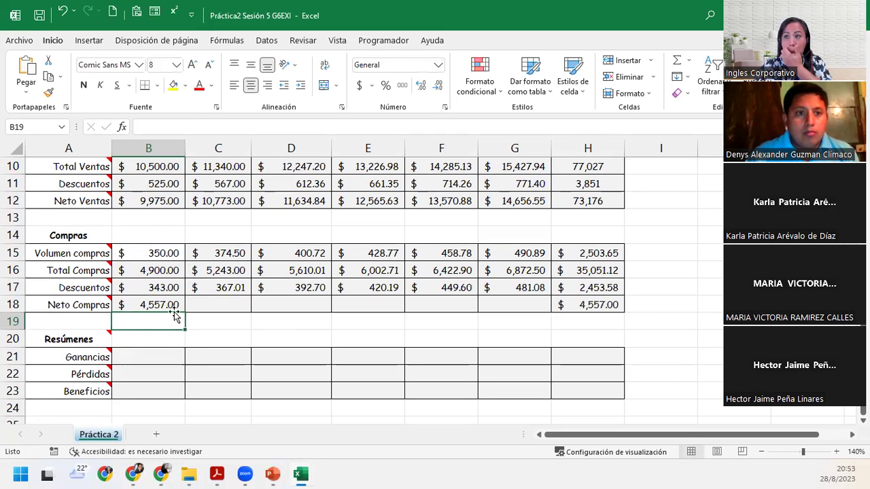
left_click(131, 304)
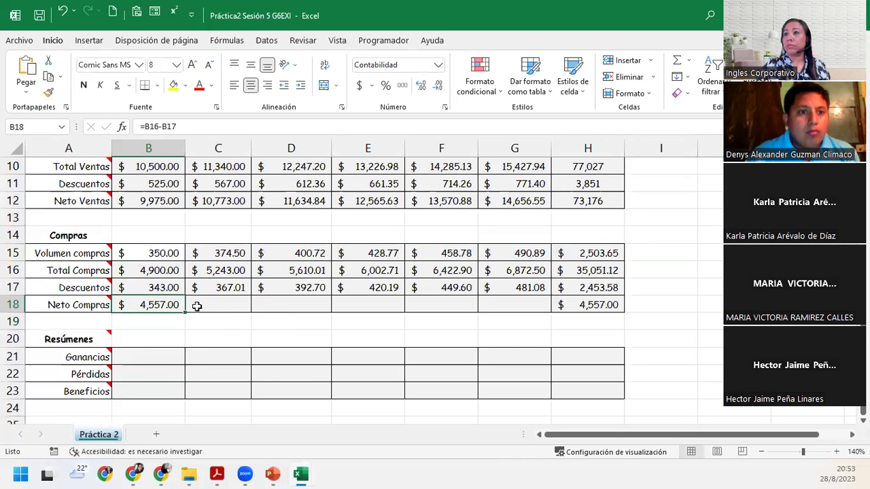
left_click_drag(184, 309, 537, 313)
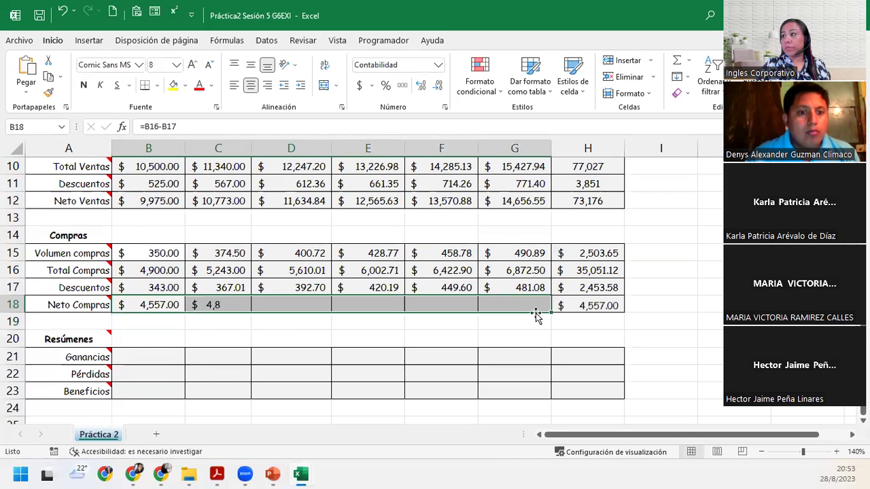
left_click(456, 299)
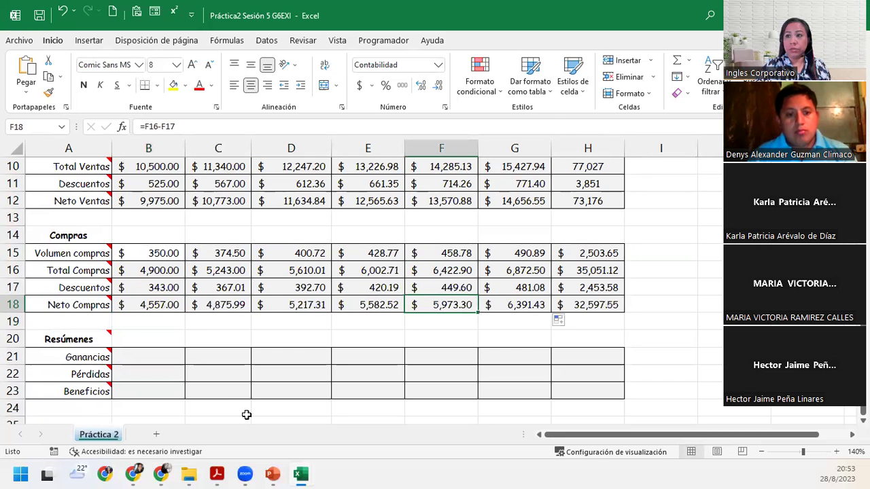
left_click(145, 350)
key("alt+Tab")
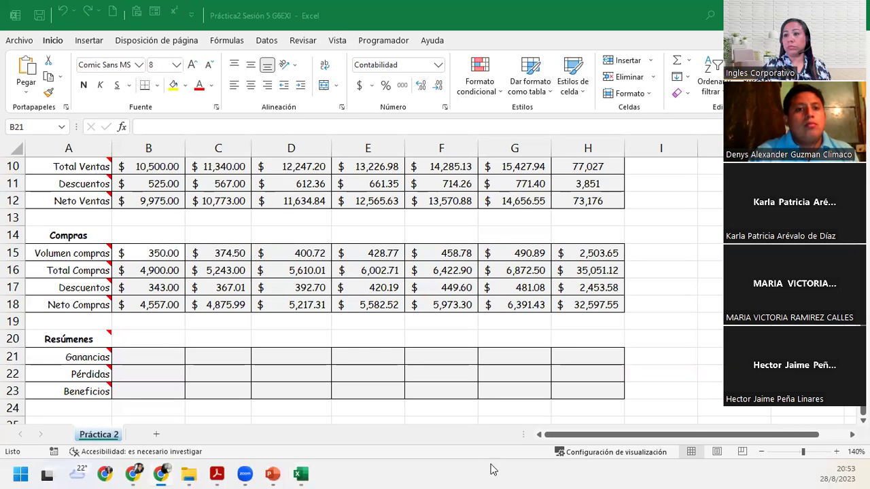
Inspect C15's formula =B15+(B15*$E$3), which applies the % Inc Compras rate.
left_click(122, 356)
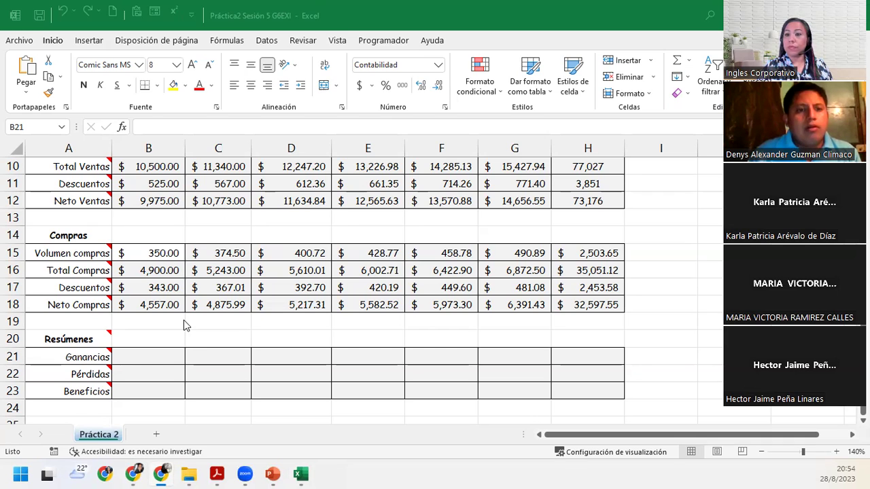
left_click(136, 356)
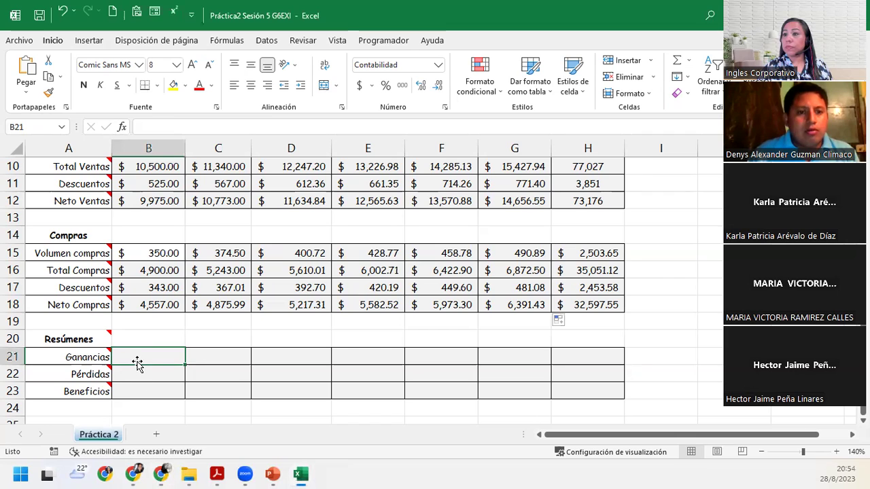
left_click(220, 253)
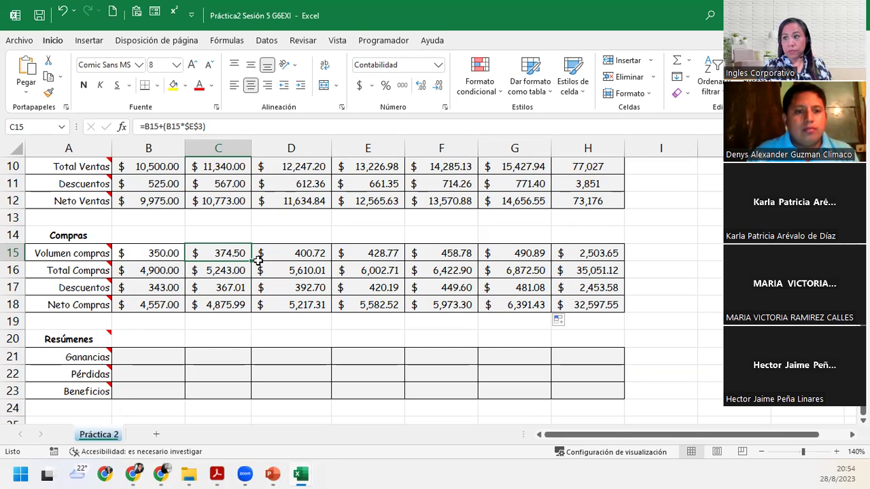
double_click(217, 251)
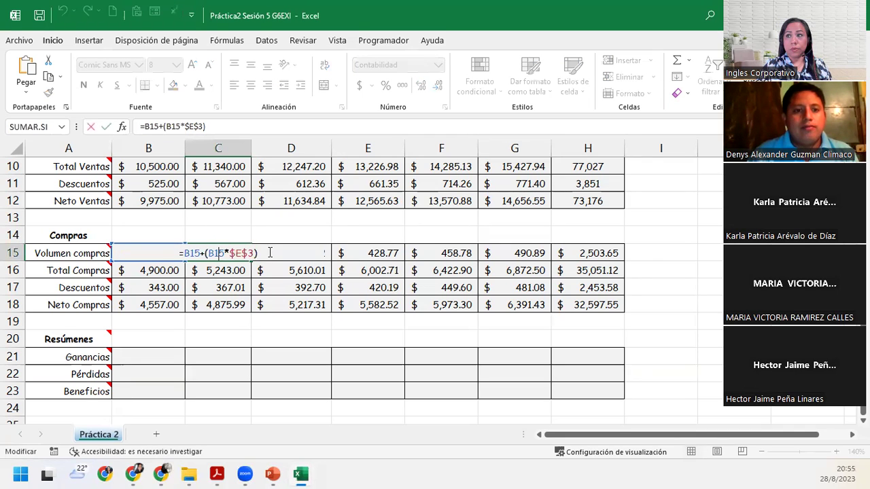
scroll(270, 253, "up", 3)
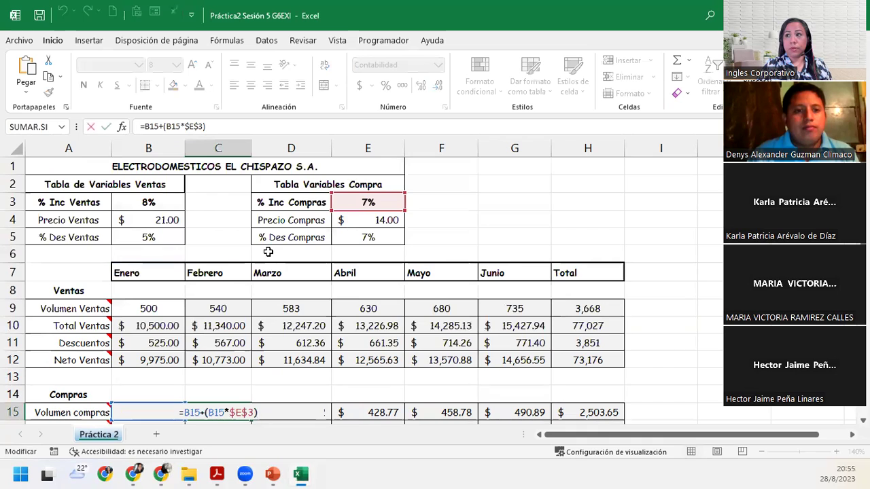
scroll(268, 252, "down", 1)
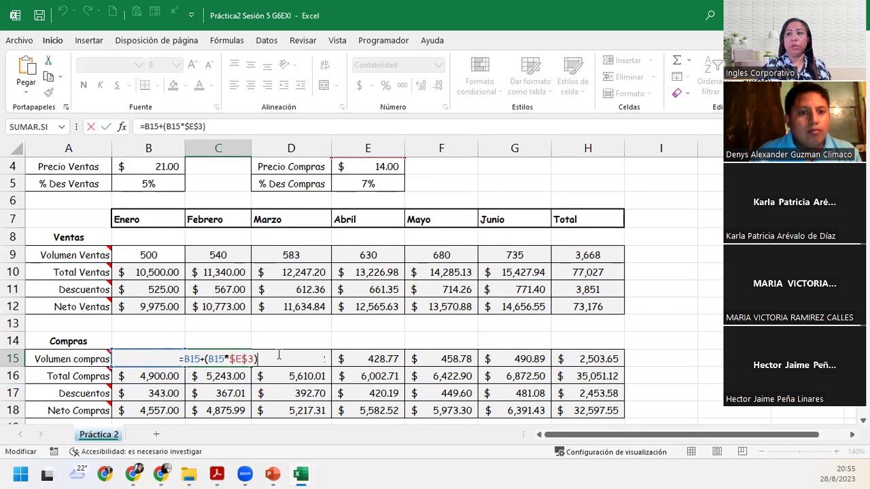
scroll(333, 318, "up", 2)
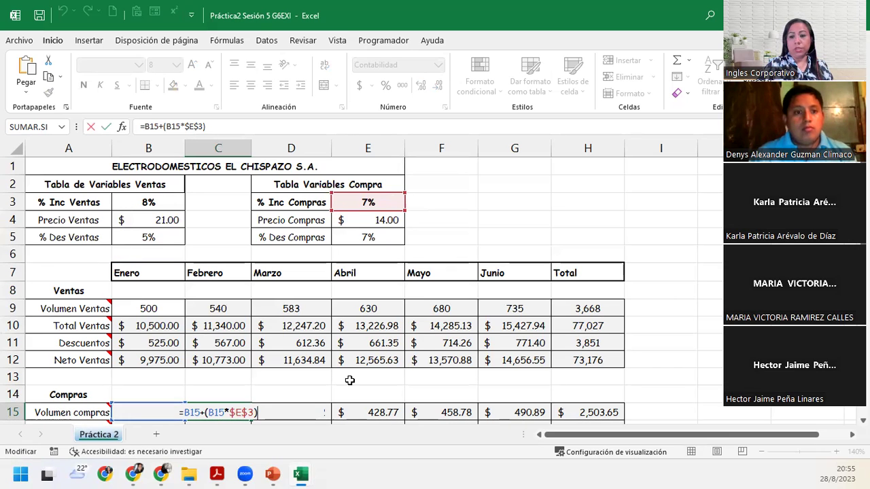
key("Return")
scroll(330, 303, "down", 1)
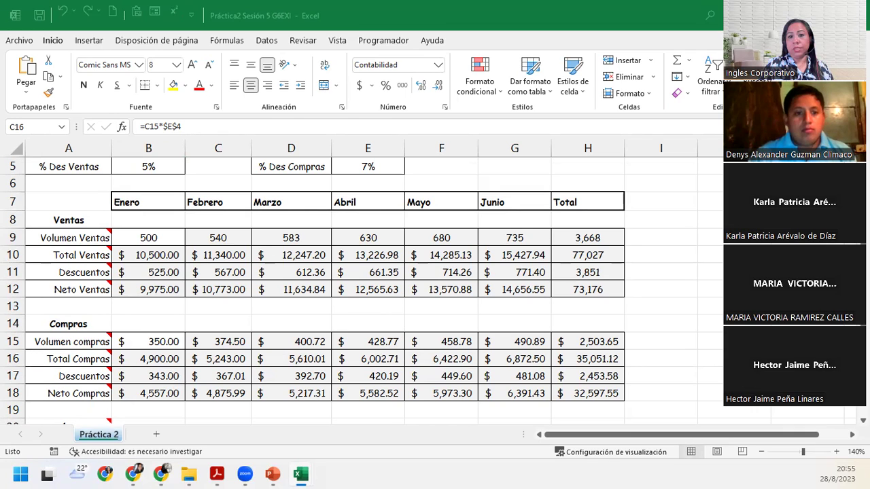
left_click(227, 337)
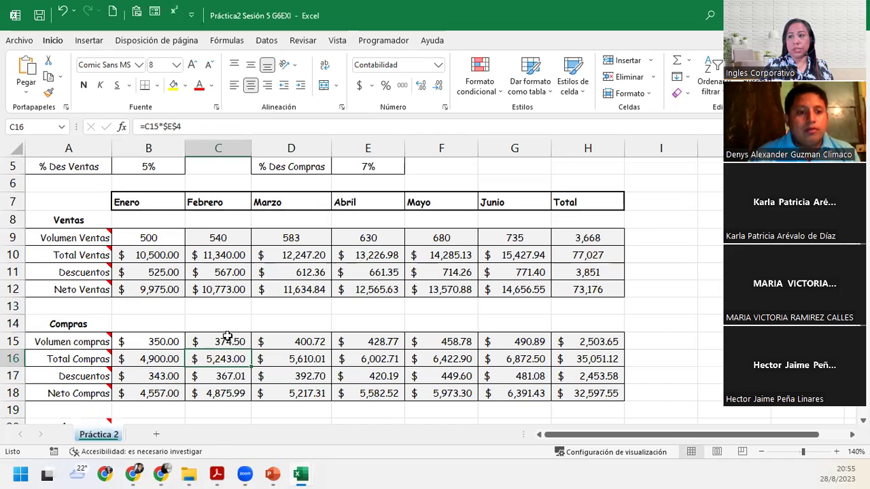
left_click(139, 337)
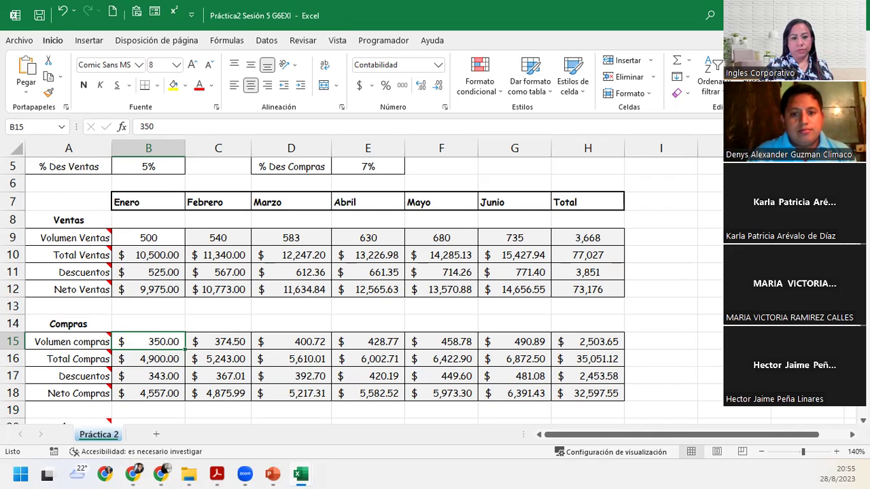
key("alt+Tab")
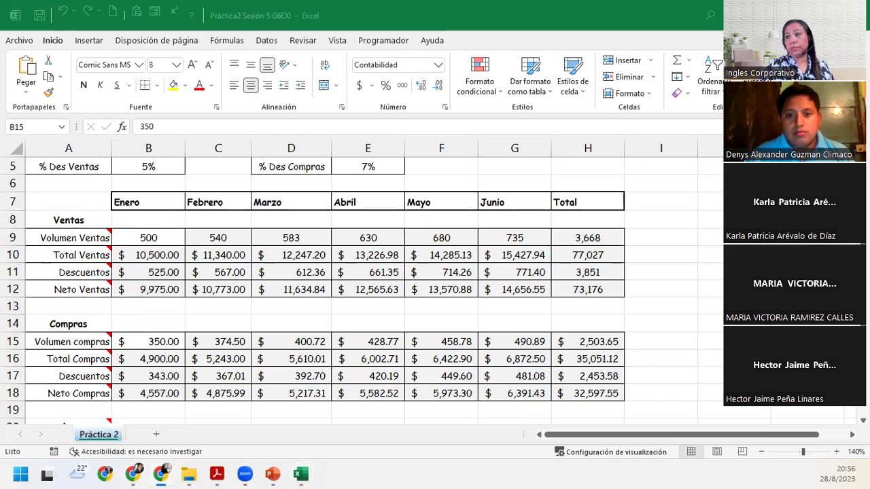
scroll(204, 347, "down", 3)
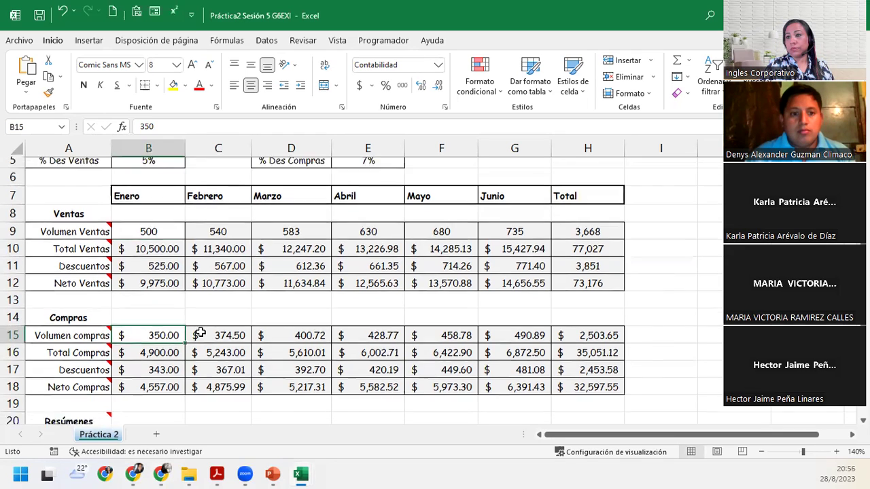
Set Enero Ganancias to Neto Ventas and Pérdidas to Neto Compras (=B18).
scroll(191, 326, "up", 1)
left_click(139, 343)
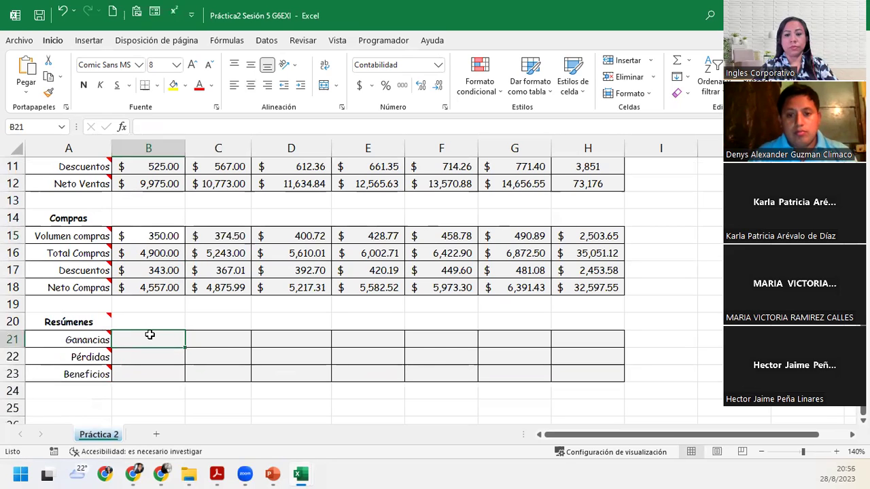
type("=")
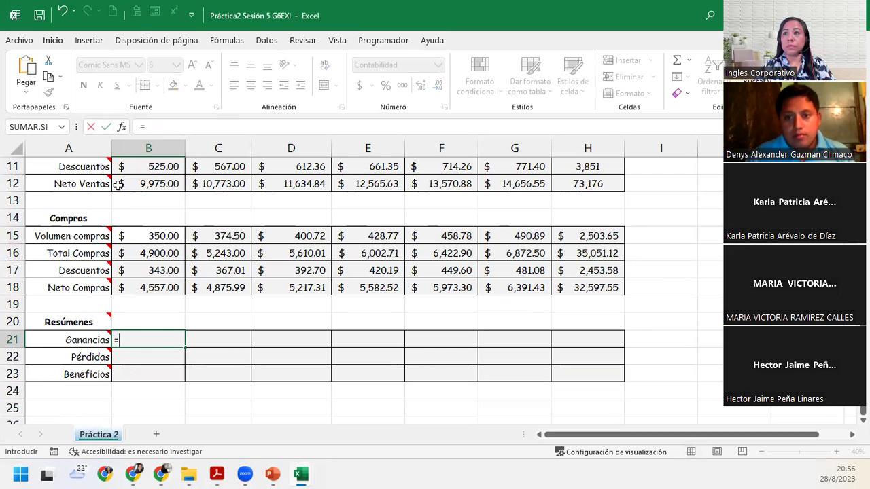
left_click(131, 184)
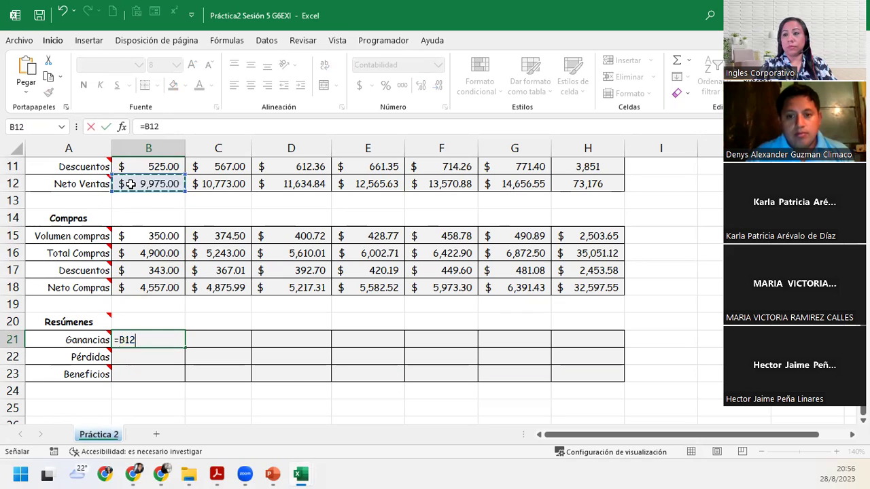
key("Return")
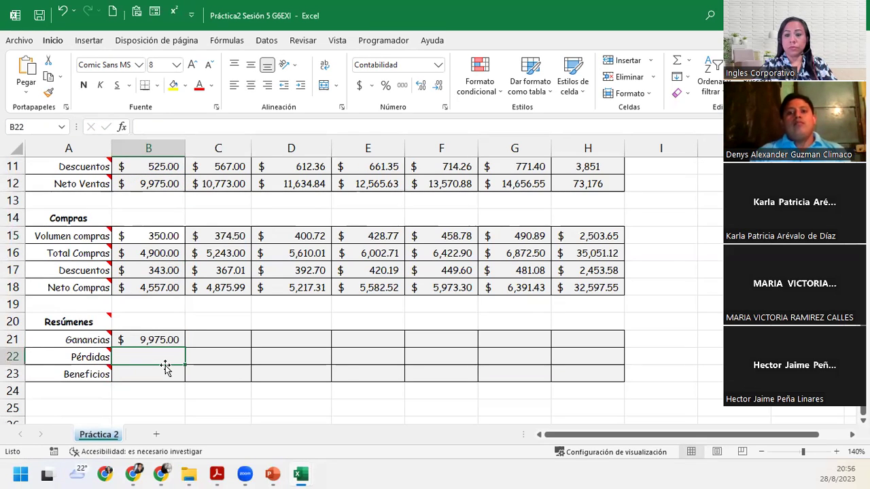
type("=")
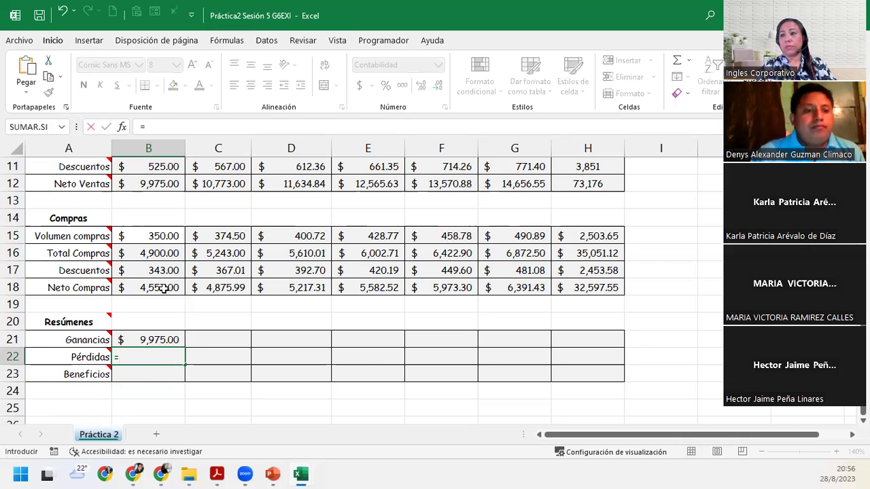
left_click(163, 291)
key("Return")
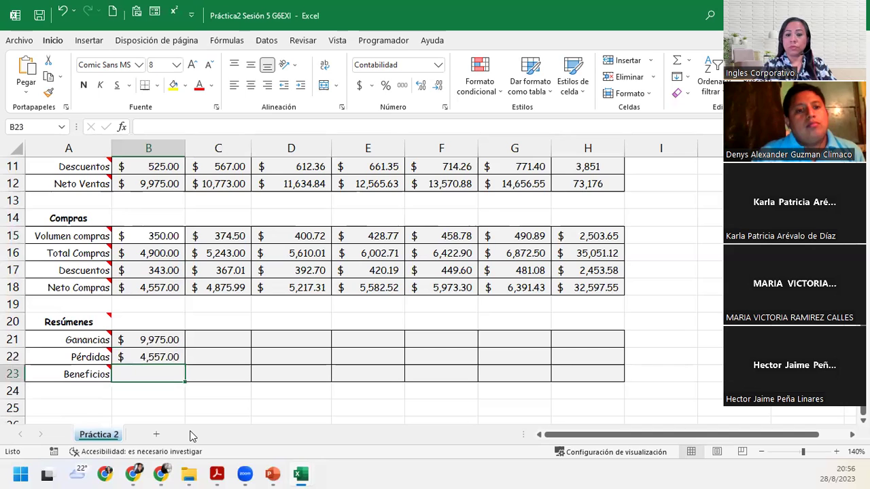
Enter Beneficios =B21-B22 in B23 and select the three Enero summary cells.
type("=")
left_click(155, 340)
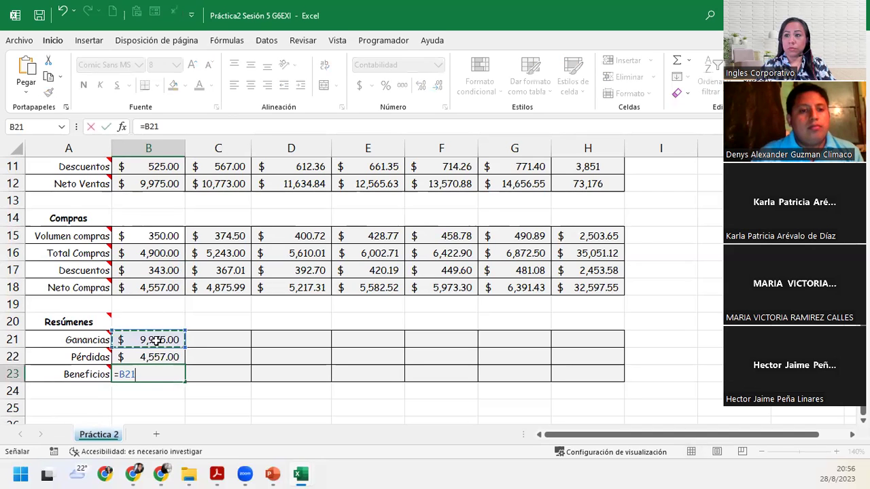
type("-")
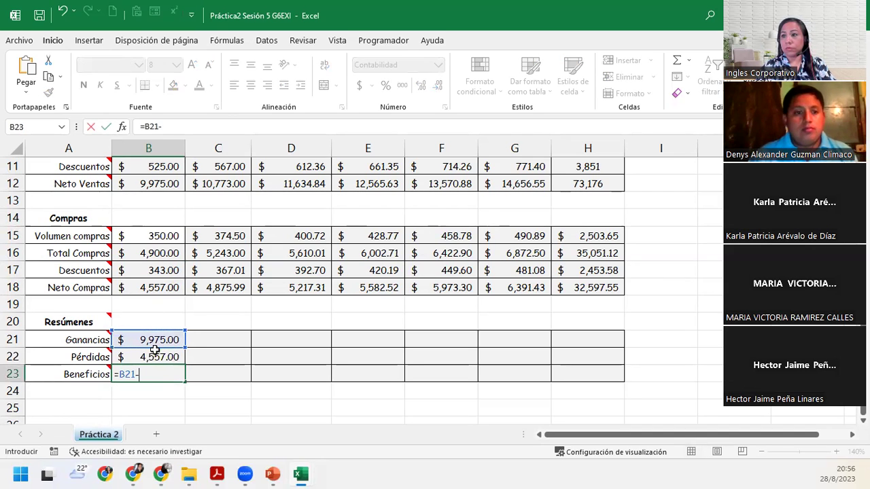
left_click(155, 356)
key("Return")
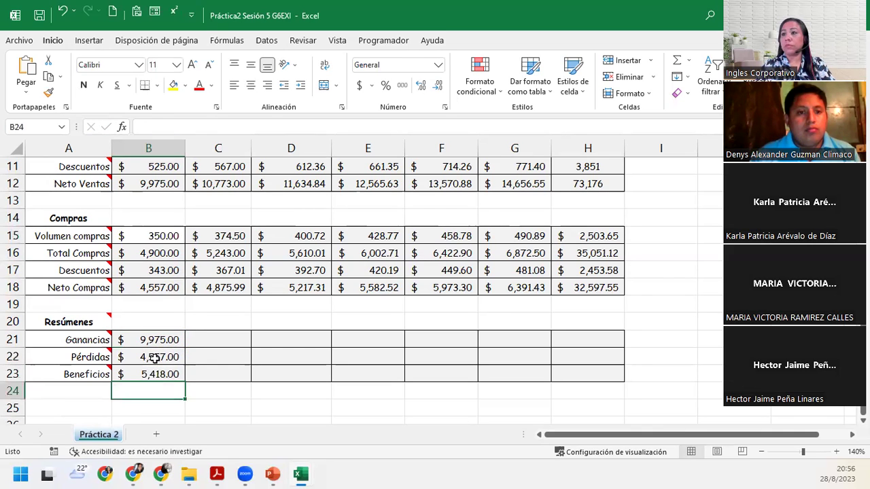
mouse_move(155, 338)
left_mouse_down()
mouse_move(157, 373)
mouse_move(548, 381)
left_mouse_up()
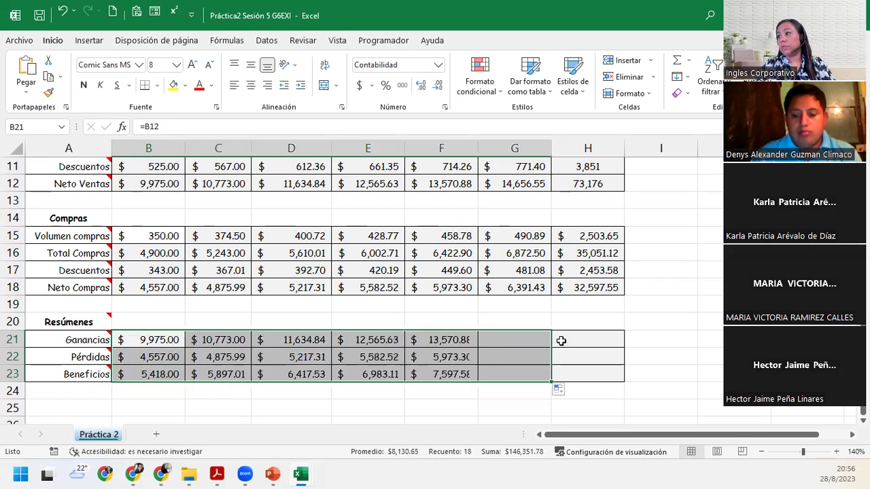
Fill the summaries through Junio and AutoSum Total: Ganancias 73,175.89, Pérdidas 32,597.55, Beneficios 40,578.35.
left_click(576, 337)
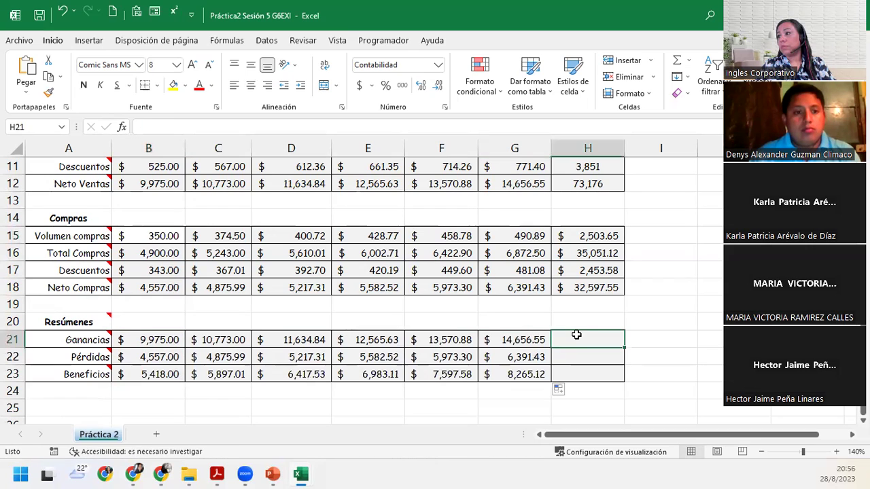
left_click(677, 60)
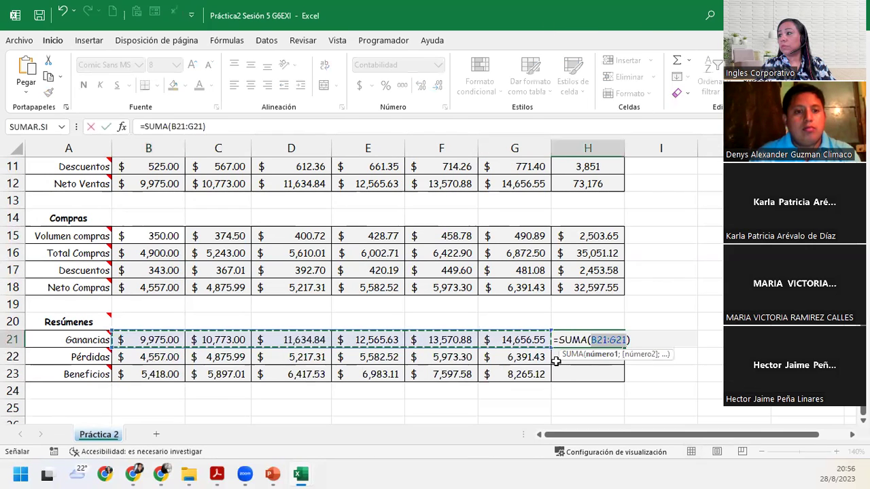
key("Return")
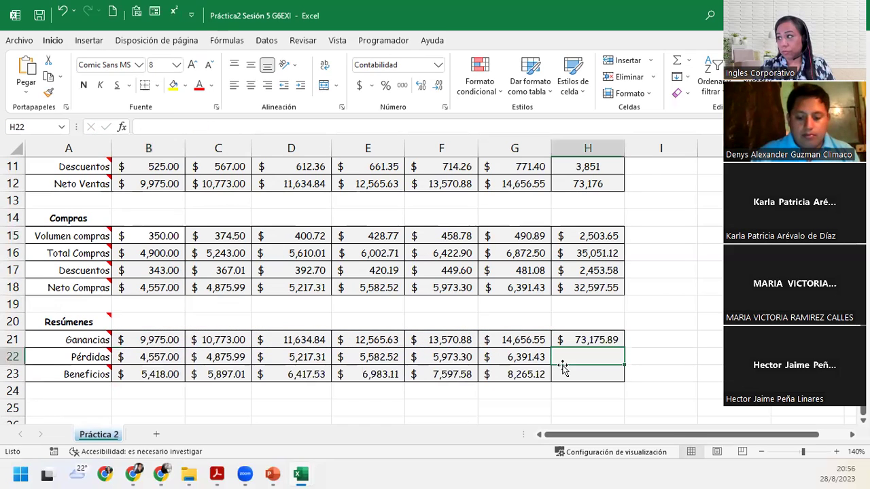
left_click(588, 342)
left_click_drag(625, 348, 624, 378)
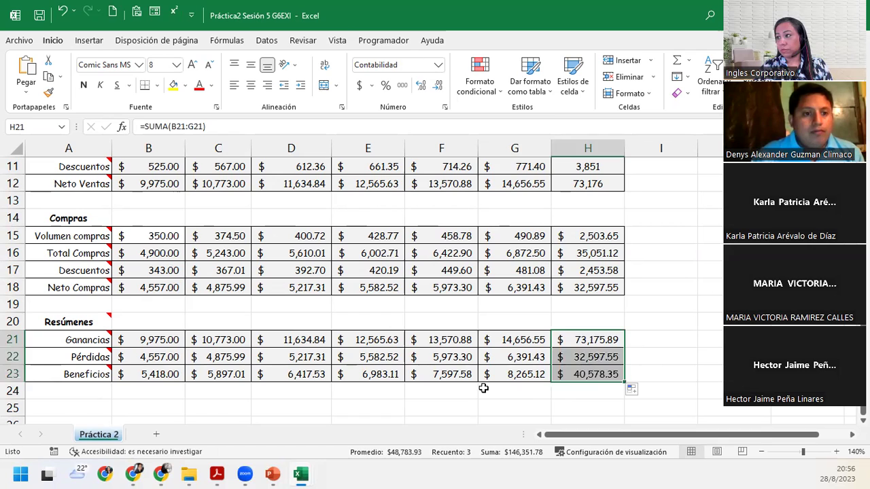
left_click(484, 388)
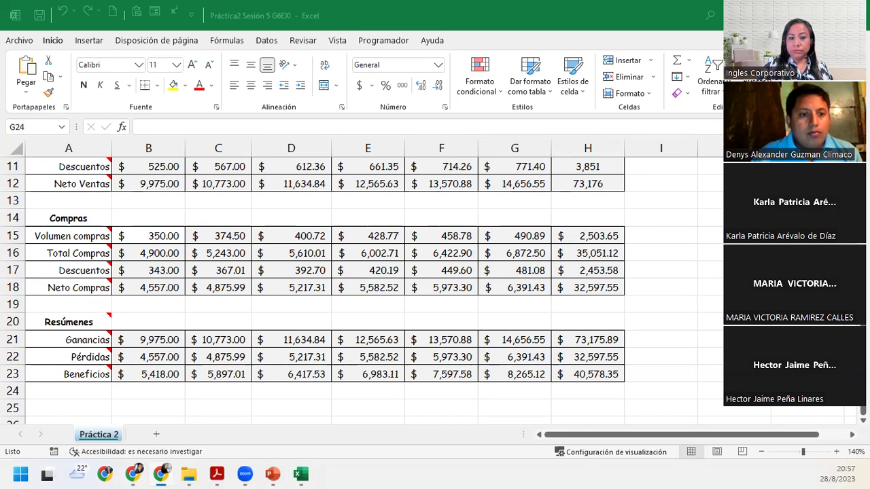
scroll(218, 319, "up", 1)
scroll(234, 314, "up", 3)
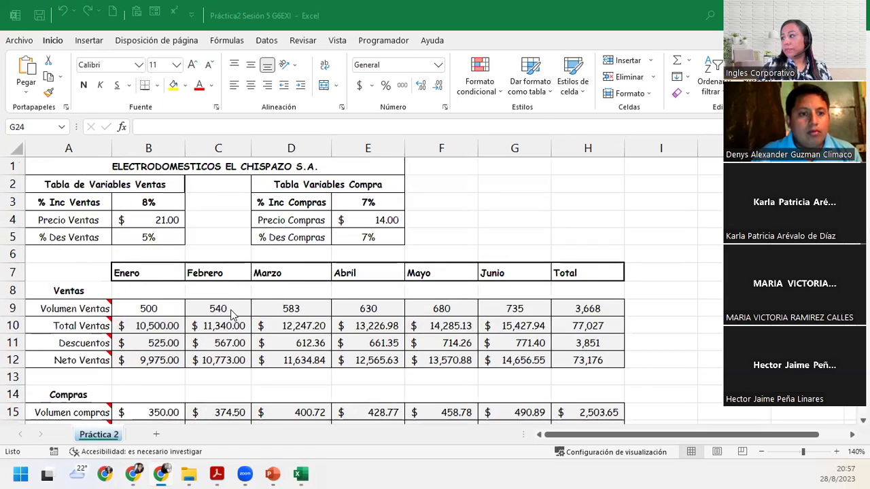
scroll(235, 314, "down", 3)
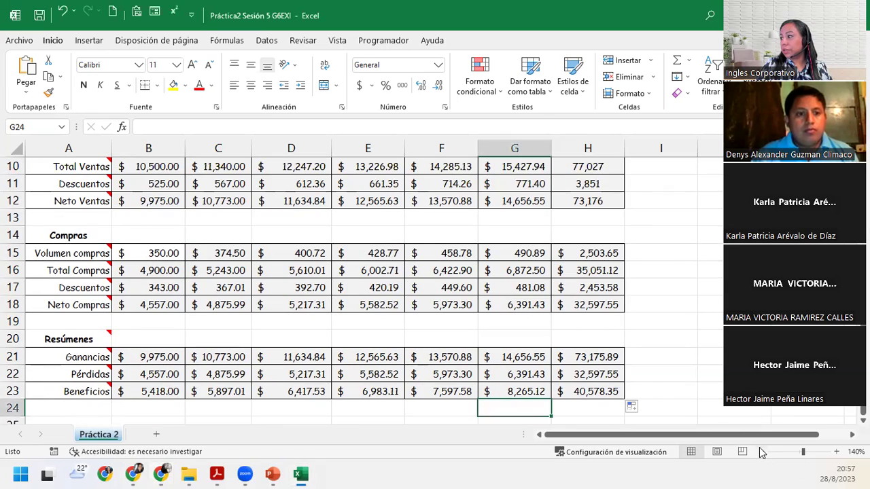
Zoom out the Práctica 2 sheet to show more rows.
left_click(761, 452)
left_click(761, 452)
left_click(761, 451)
left_click(761, 452)
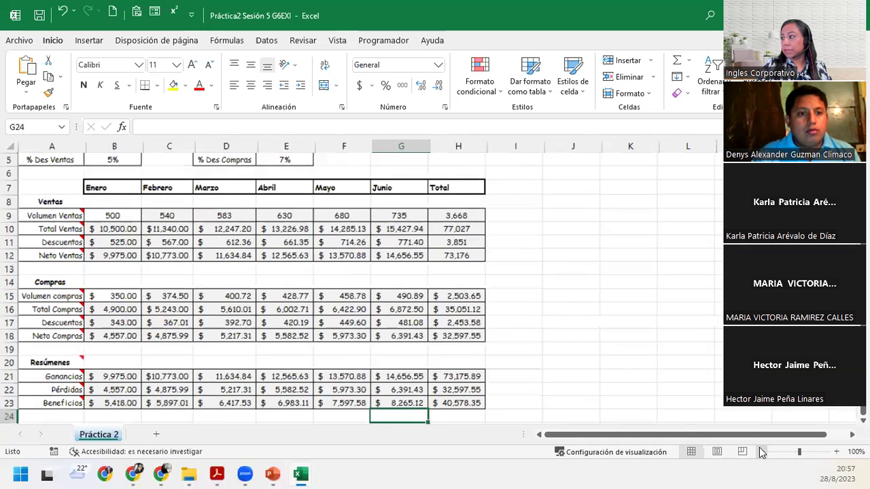
scroll(175, 282, "up", 1)
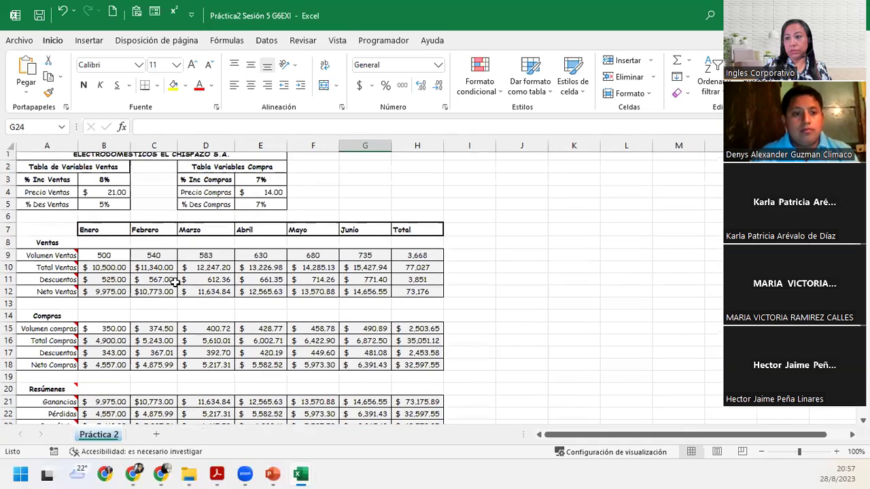
scroll(175, 282, "down", 2)
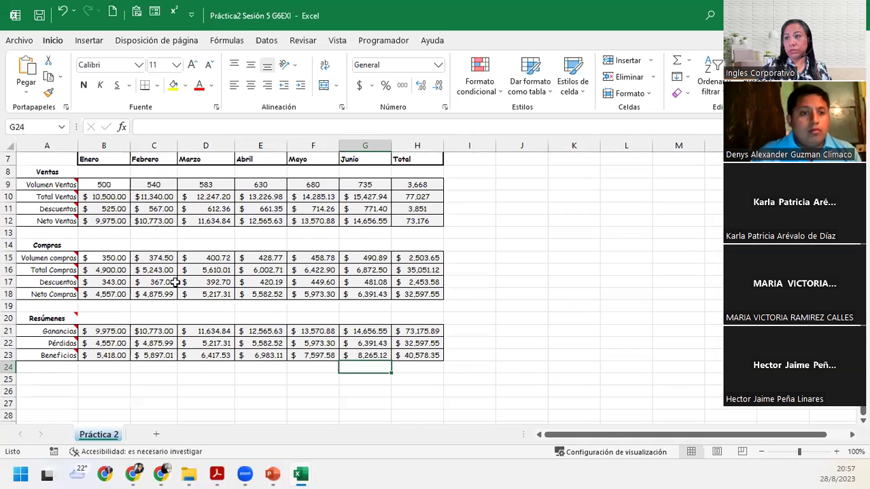
Review the Enero Ganancias, Pérdidas and Beneficios formulas in B21–B23, with the zoom settling at 90%.
left_click(93, 336)
mouse_move(58, 331)
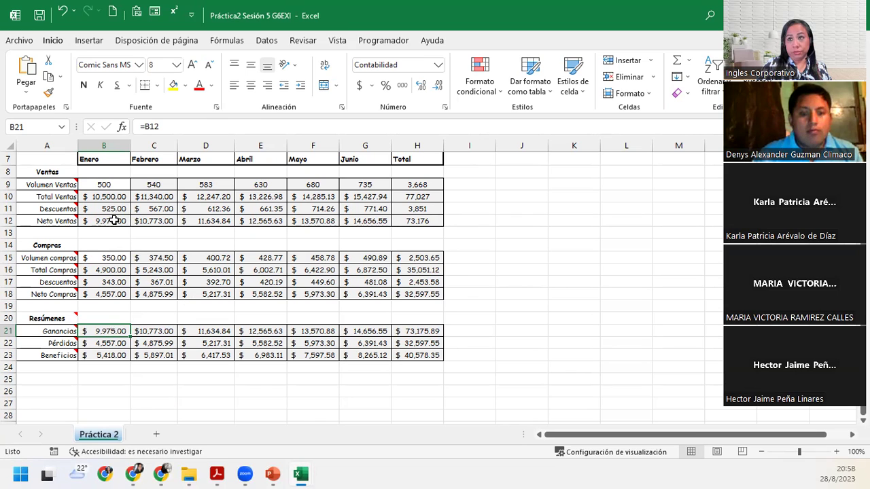
left_click(117, 345)
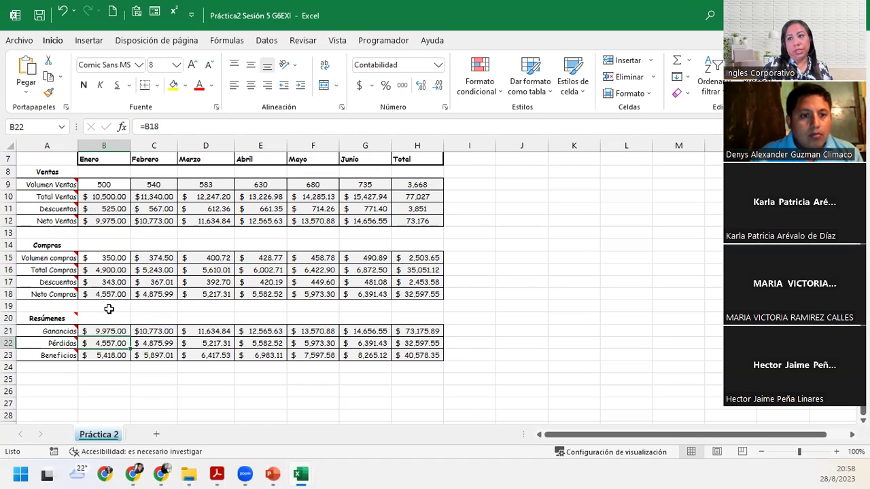
left_click(100, 355)
mouse_move(59, 354)
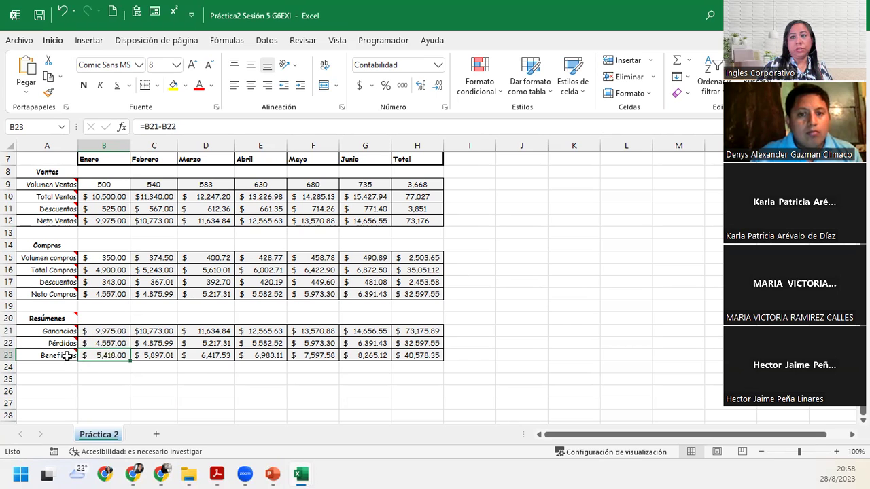
scroll(216, 277, "up", 2)
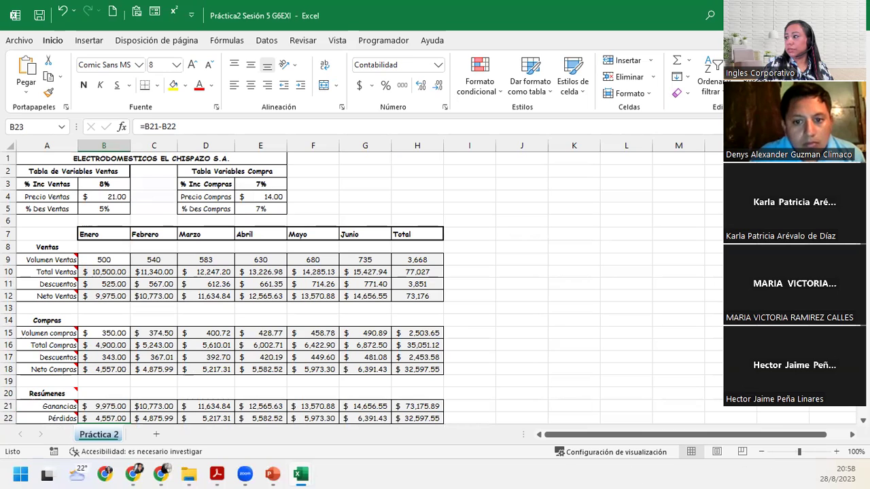
left_click(761, 451)
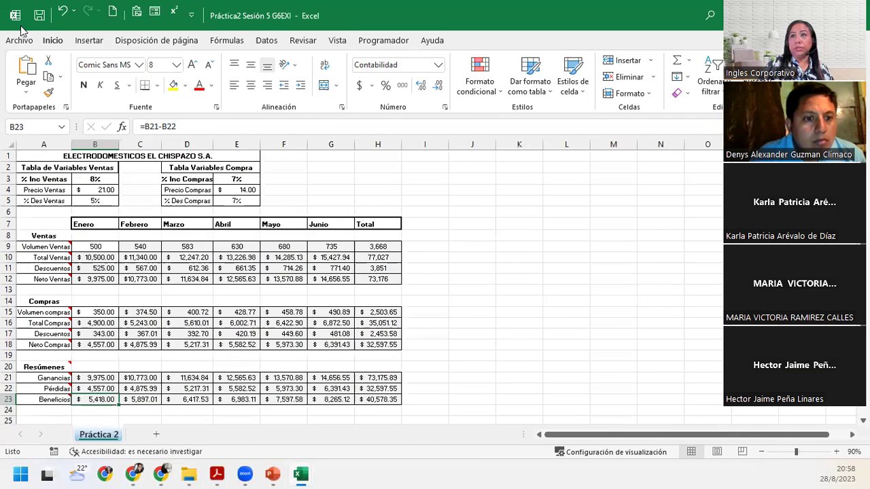
Enter the author's full name in F2, save the workbook, and advance to the Cierre y conclusiones slide.
left_click(288, 170)
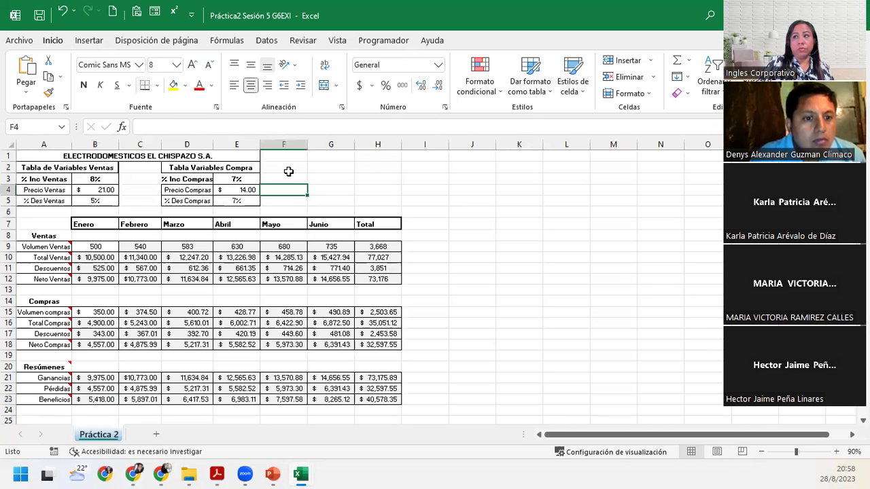
type("Maur Del")
key("BackSpace")
key("BackSpace")
key("BackSpace")
type("Del Cid")
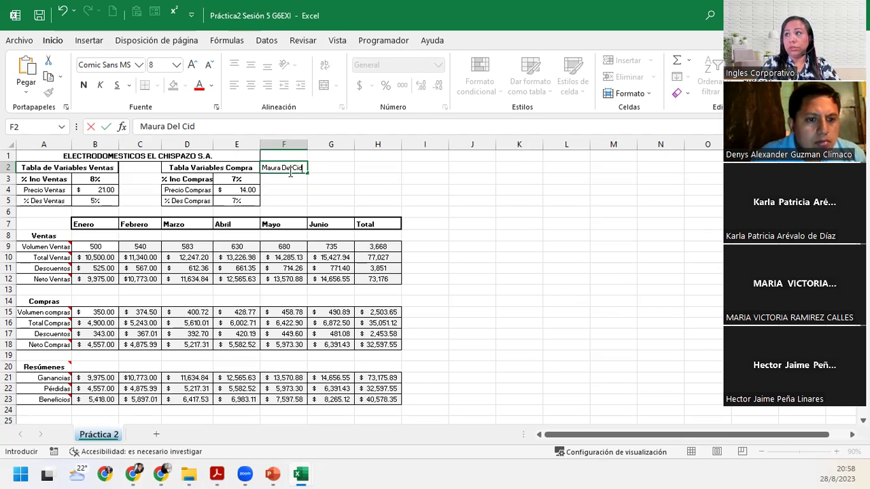
key("Return")
left_click(41, 14)
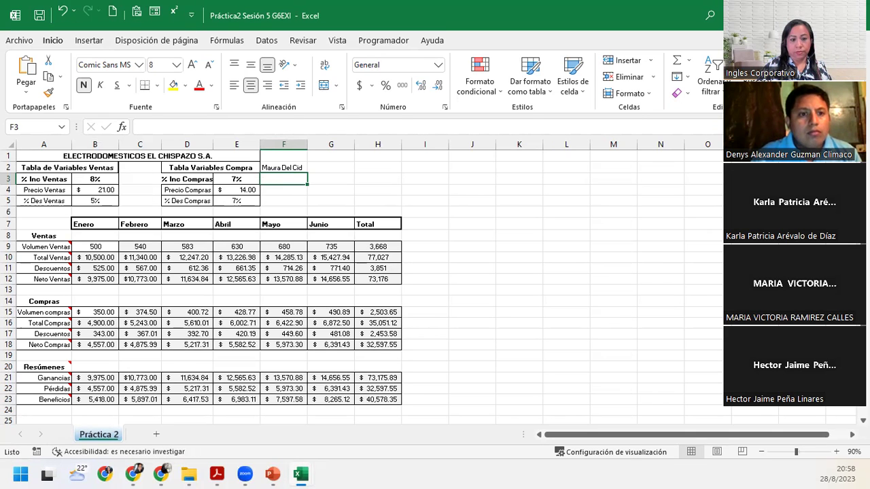
key("alt+Tab")
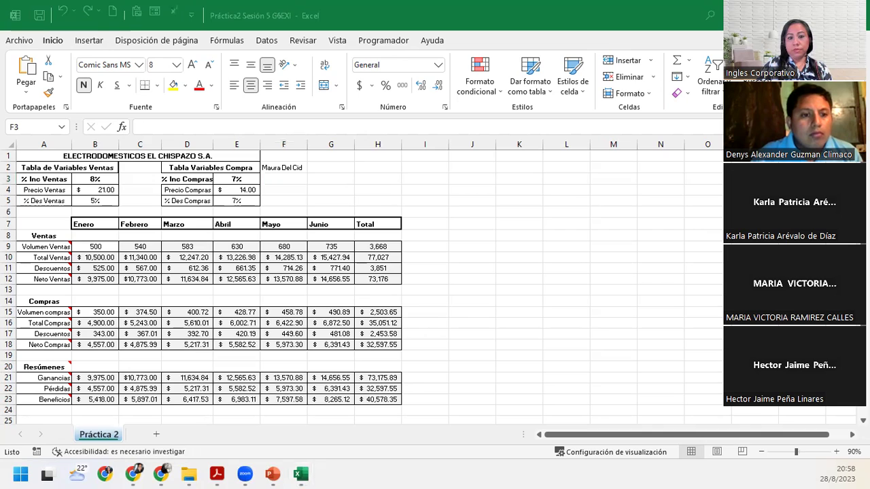
key("Right")
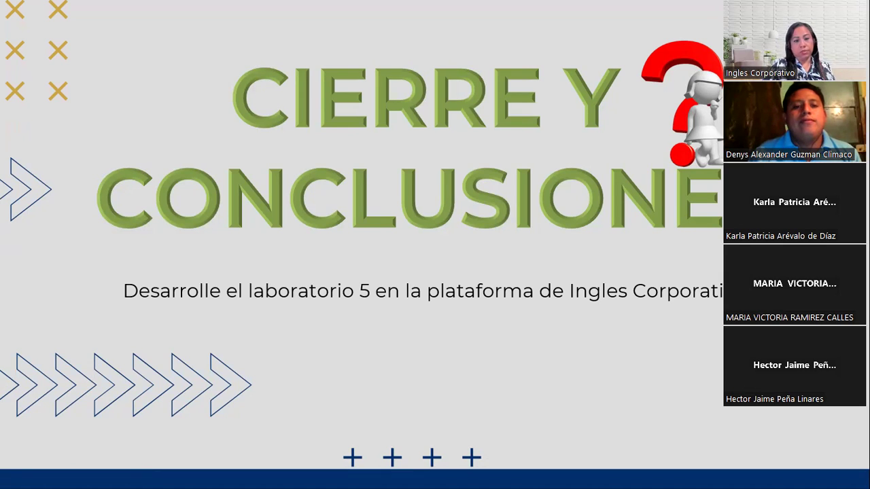
Switch back to the Práctica2 workbook, zoom in to 130% and scroll down to row 15.
key("alt+Tab")
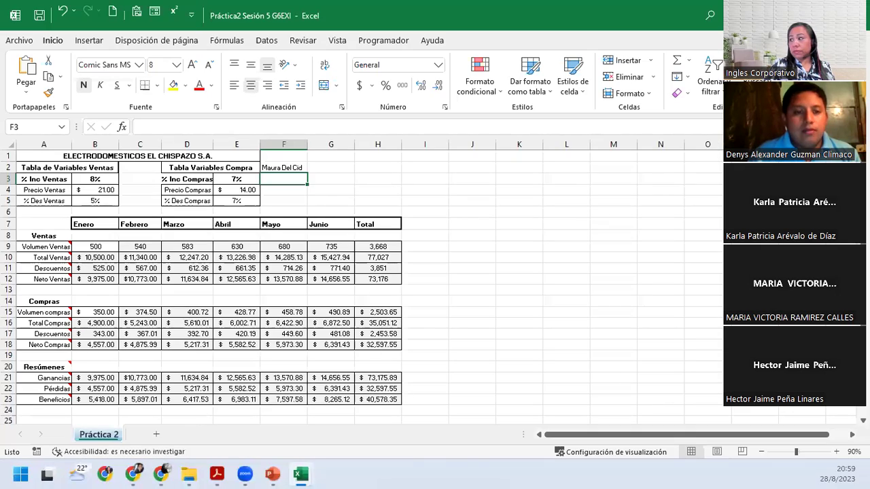
left_click(836, 452)
left_click(836, 452)
left_click(836, 452)
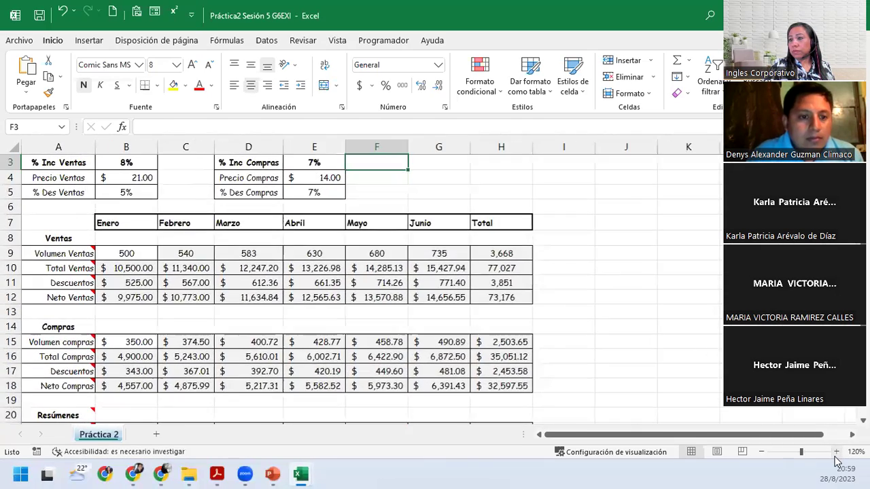
left_click(836, 452)
scroll(233, 378, "down", 4)
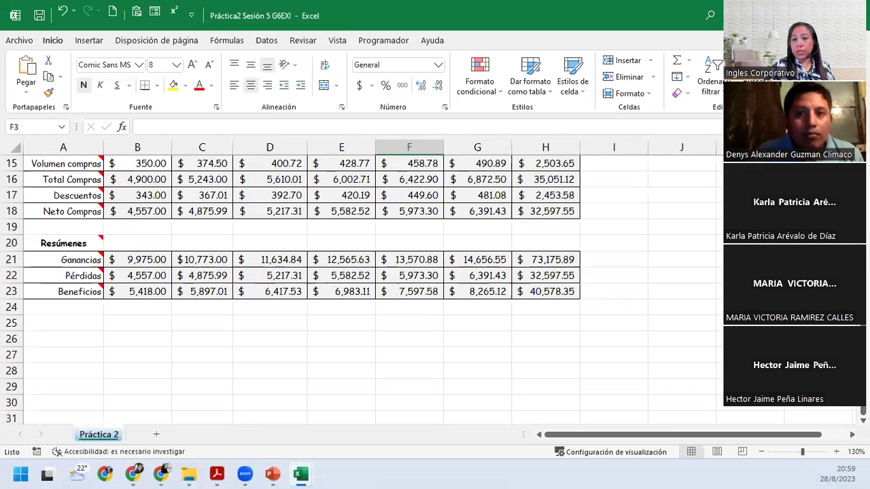